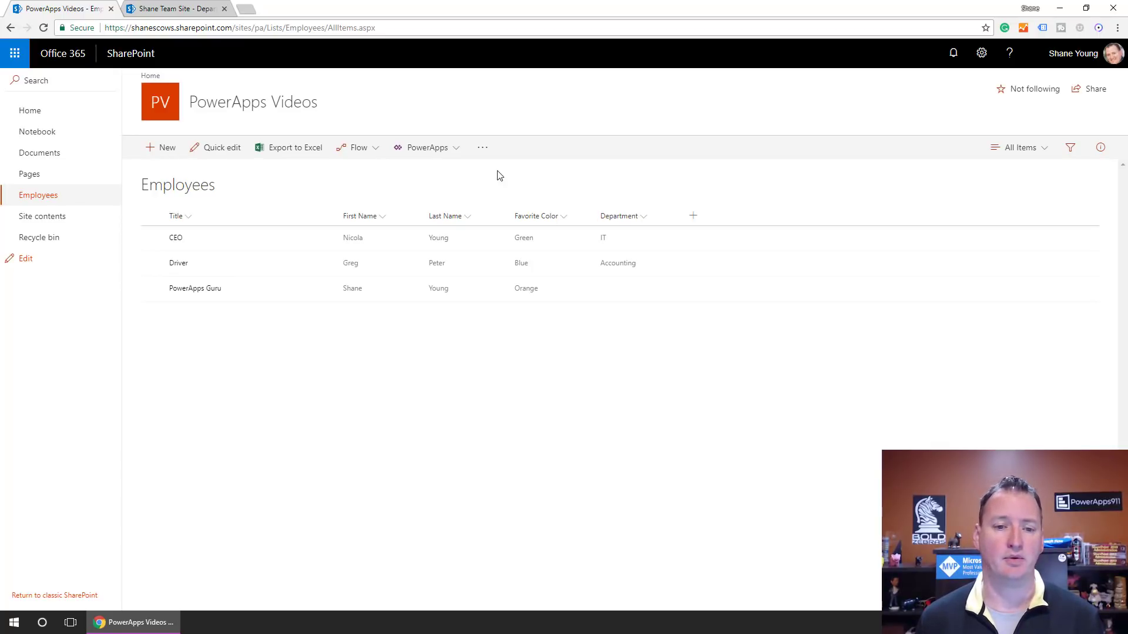
# Examine the default display and edit forms of the CEO item in the Employees list, and close them without changes.
pyautogui.click(458, 152)
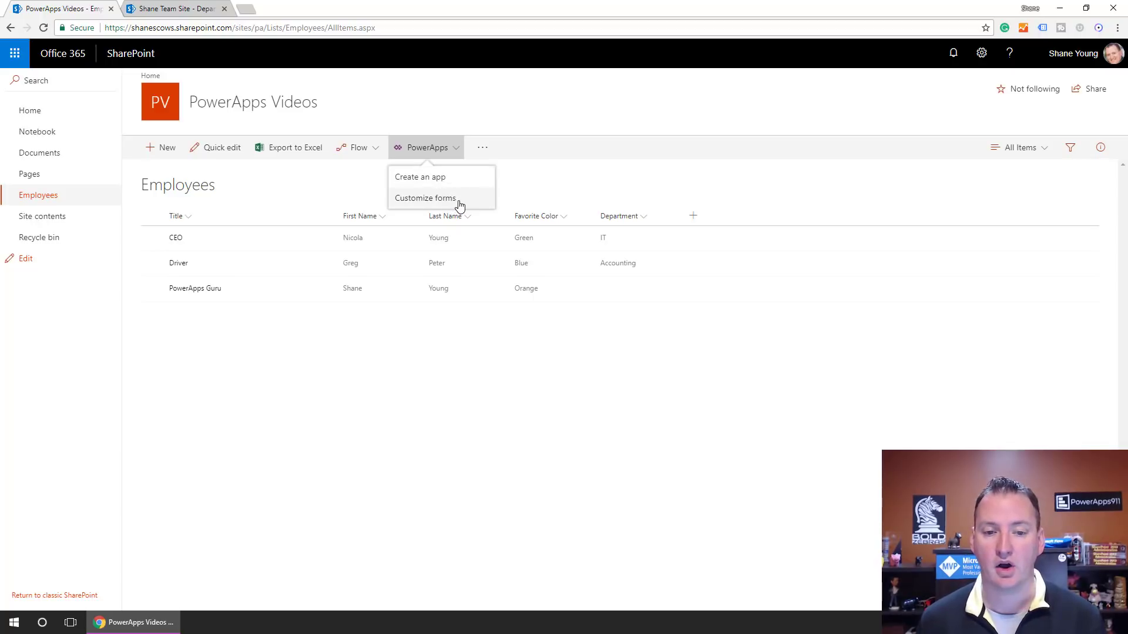
pyautogui.doubleClick(263, 247)
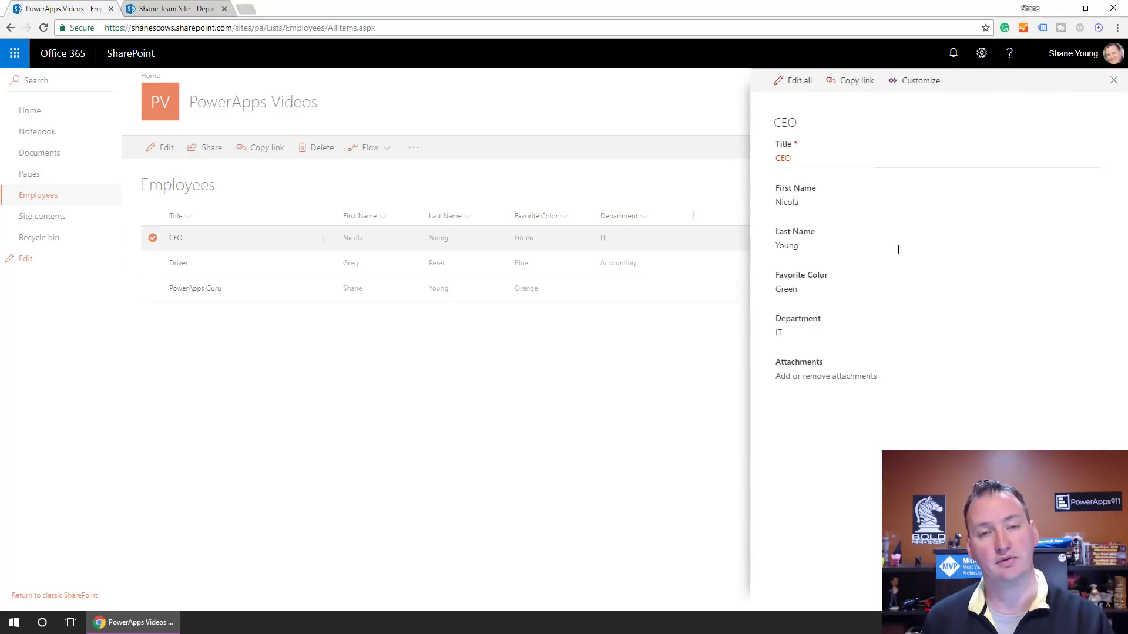
pyautogui.click(800, 80)
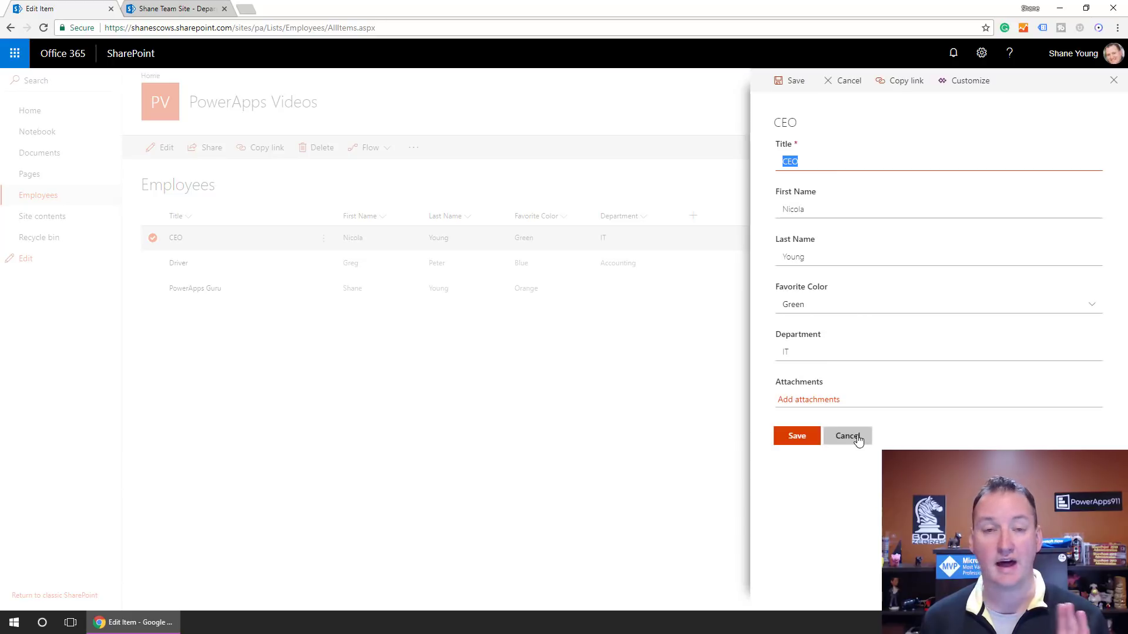
pyautogui.click(857, 439)
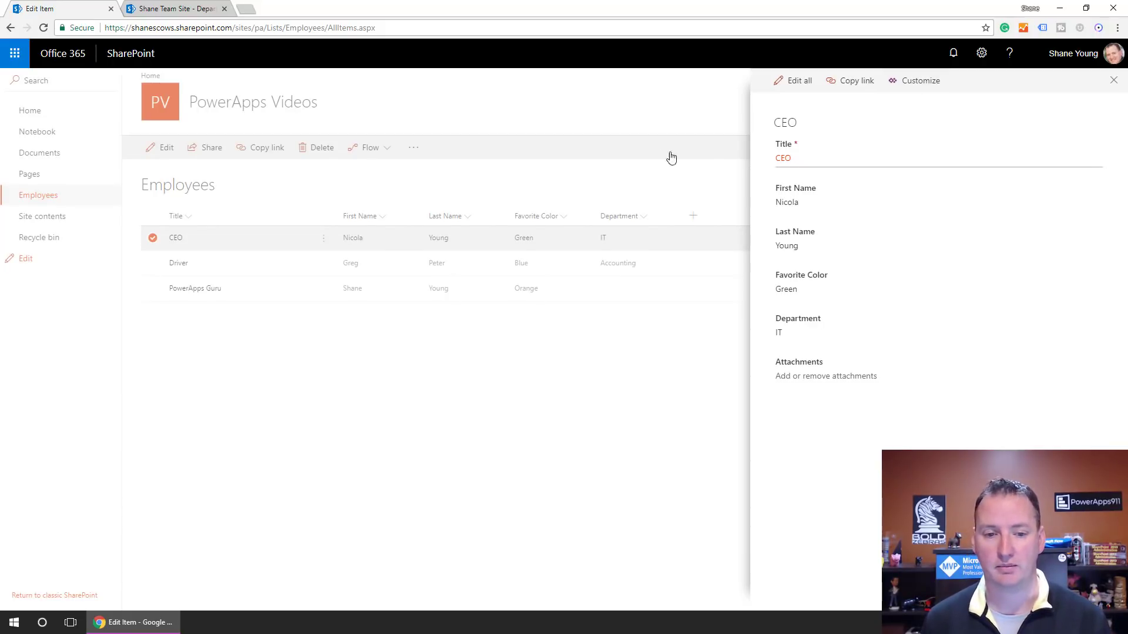
pyautogui.click(642, 156)
pyautogui.click(318, 201)
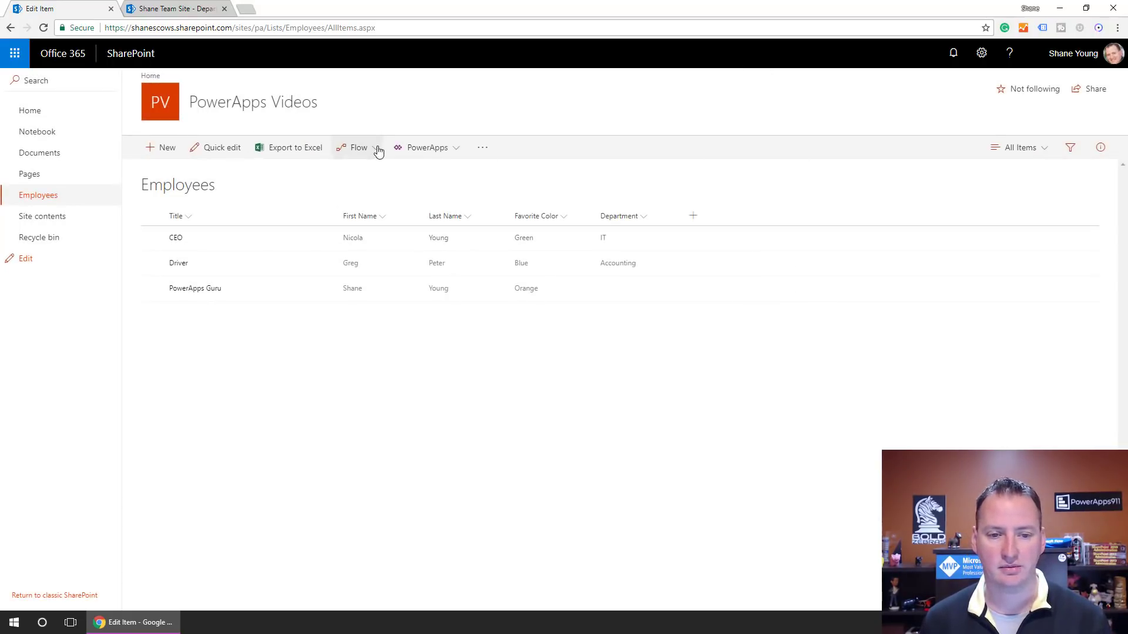
# Open the Employees list form for customization in PowerApps and skip the welcome dialog.
pyautogui.click(450, 151)
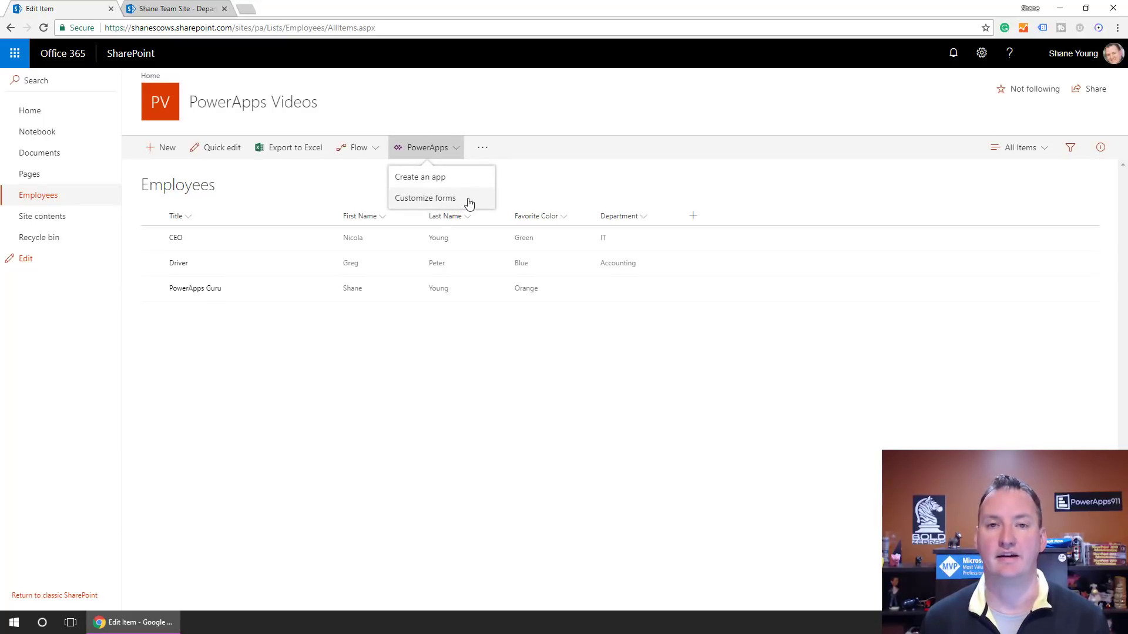
pyautogui.click(469, 203)
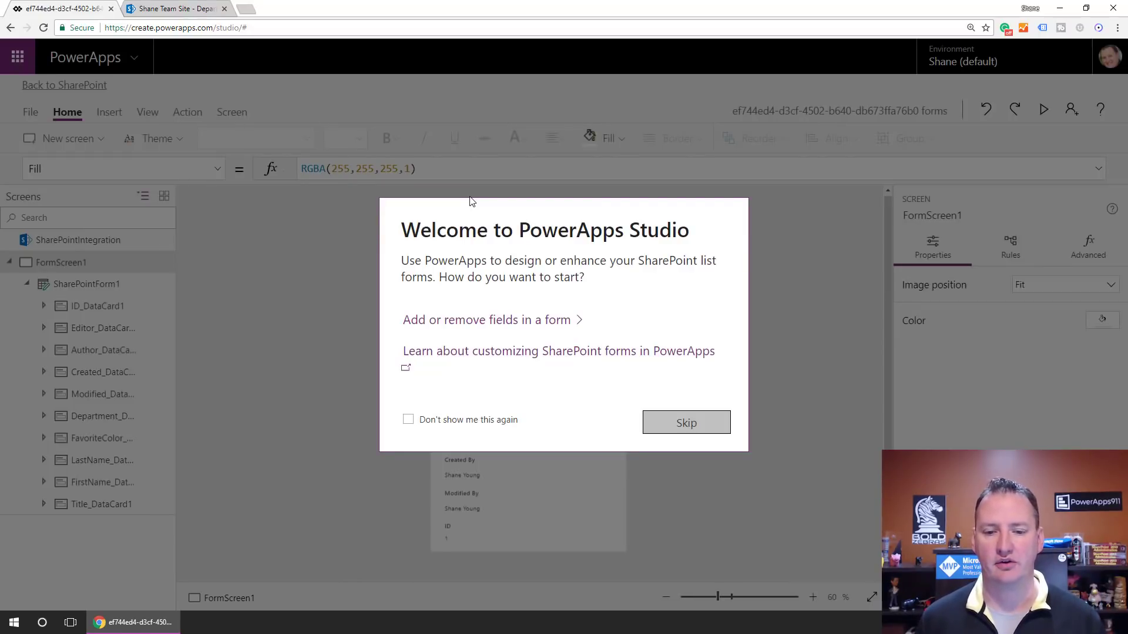
pyautogui.click(672, 429)
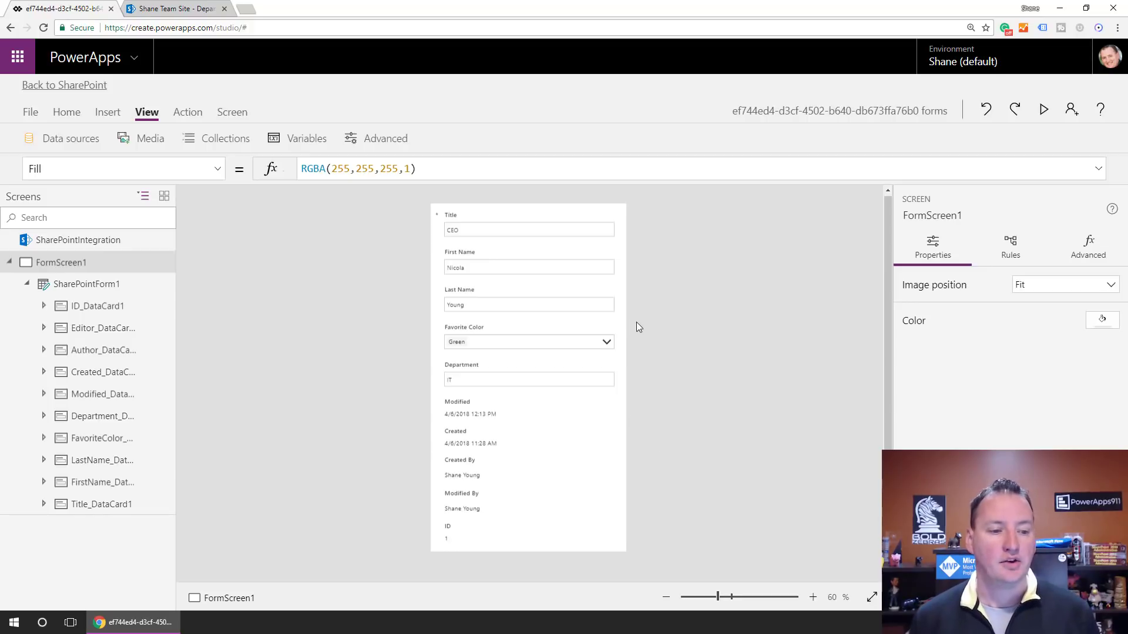
# Remove the Modified, Created, Created By, Modified By and ID fields from SharePointForm1.
pyautogui.click(76, 286)
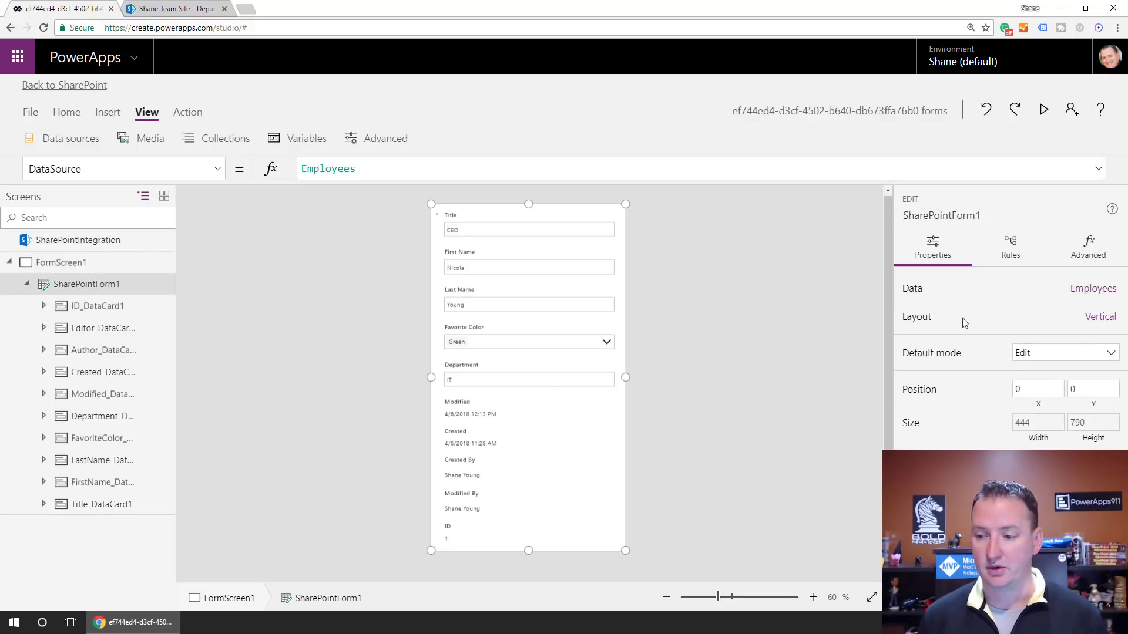
pyautogui.click(1099, 317)
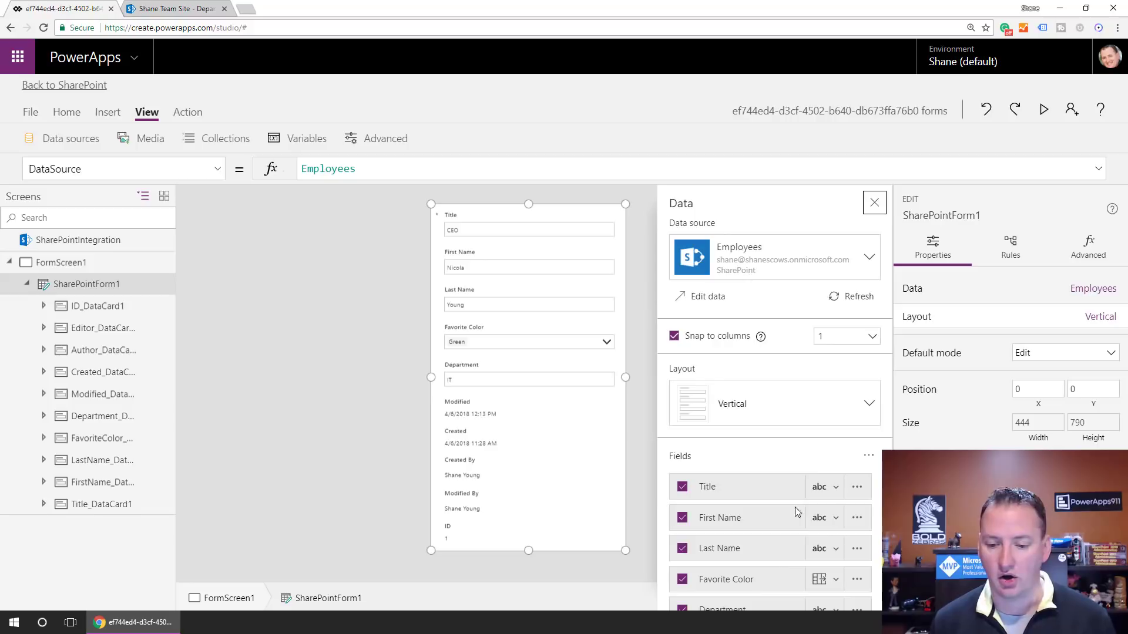
pyautogui.scroll(-3, 795, 509)
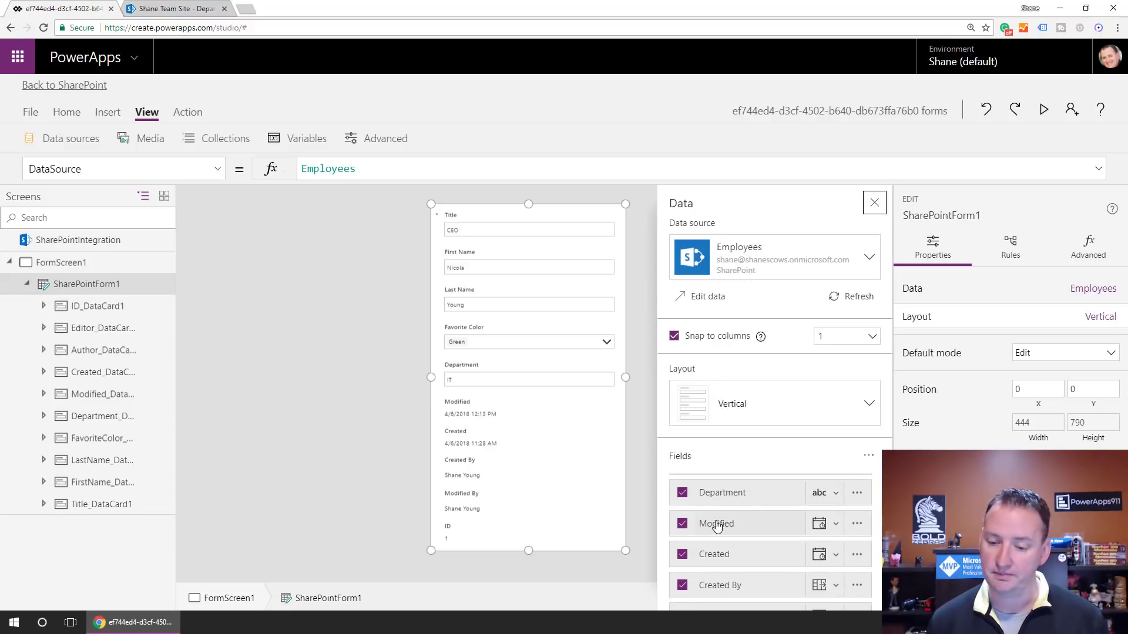
pyautogui.click(682, 524)
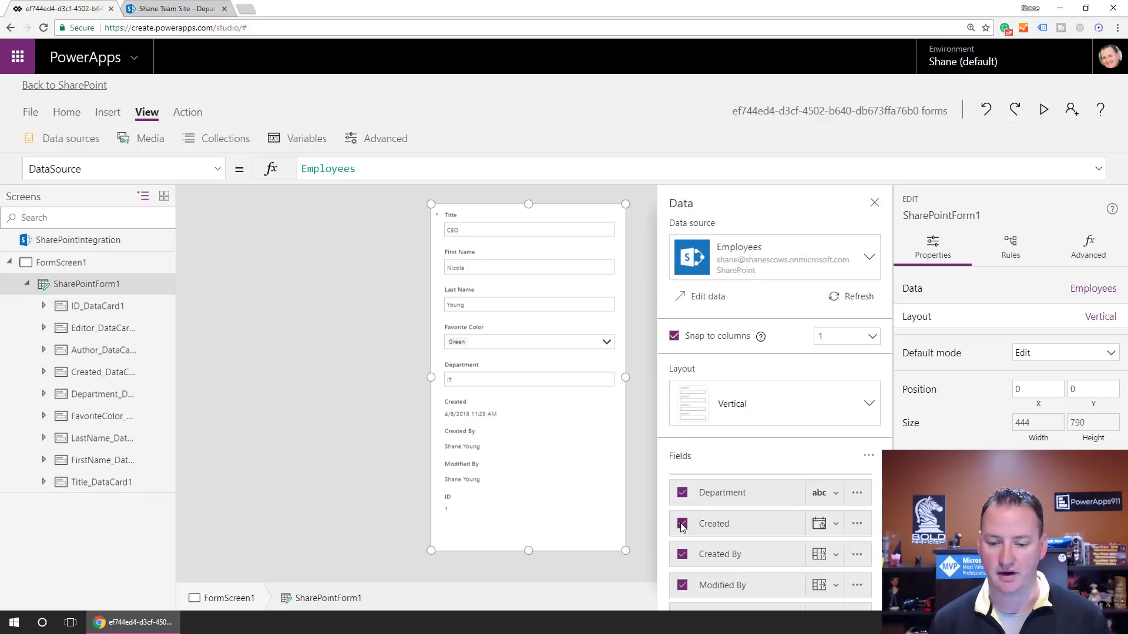
pyautogui.click(682, 523)
pyautogui.click(682, 524)
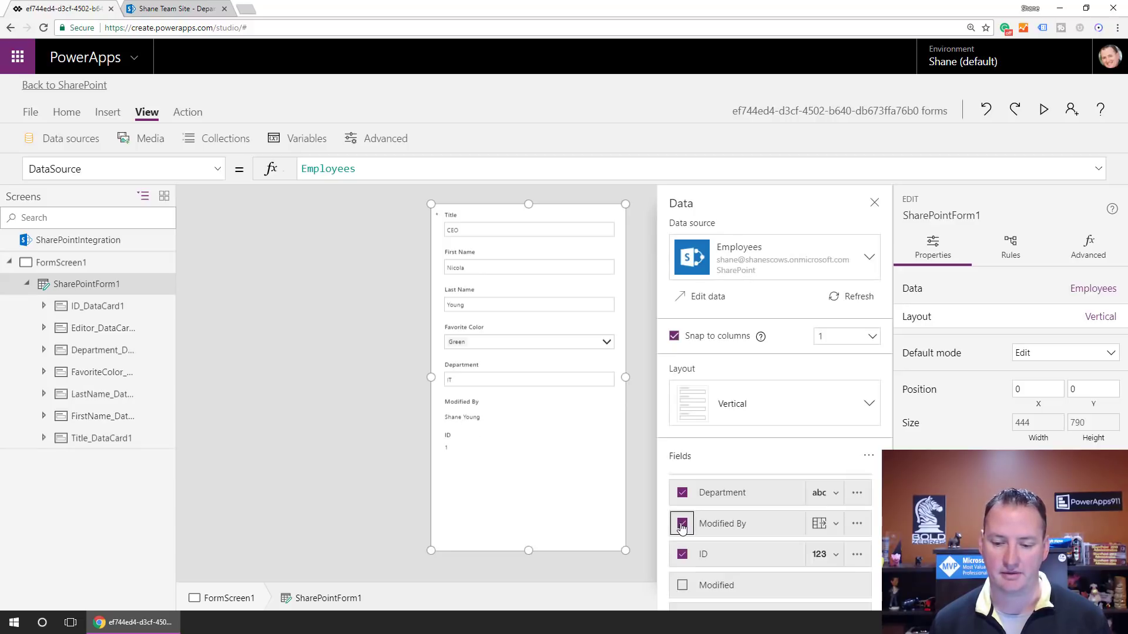
pyautogui.click(682, 525)
pyautogui.click(682, 524)
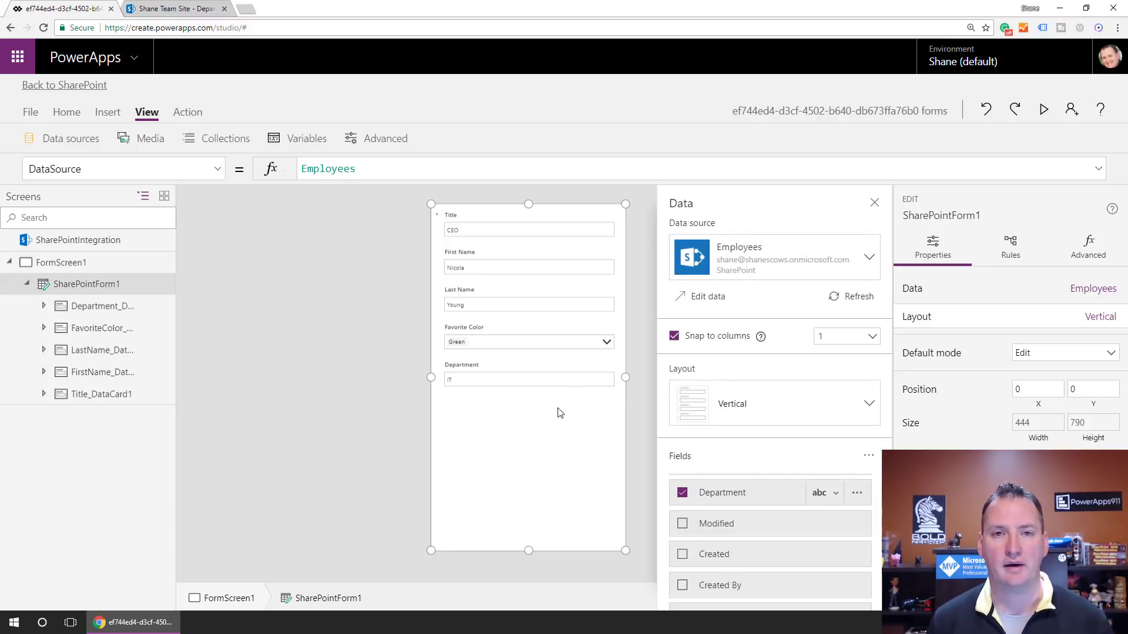
pyautogui.click(874, 204)
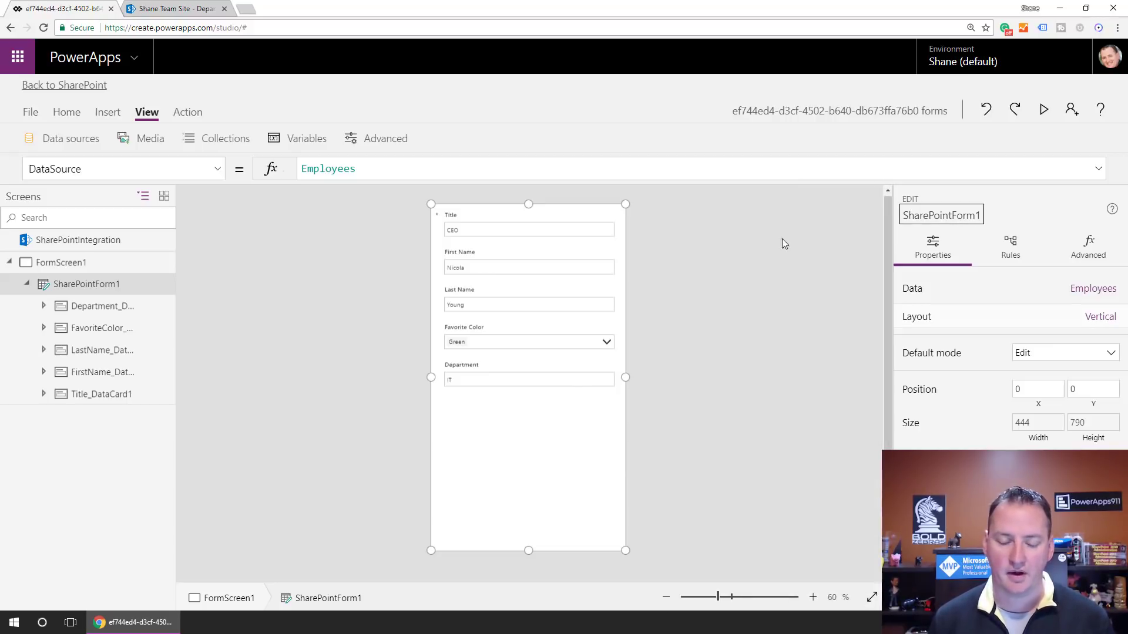
# Unlock the Department card's properties and delete its text input control.
pyautogui.click(559, 382)
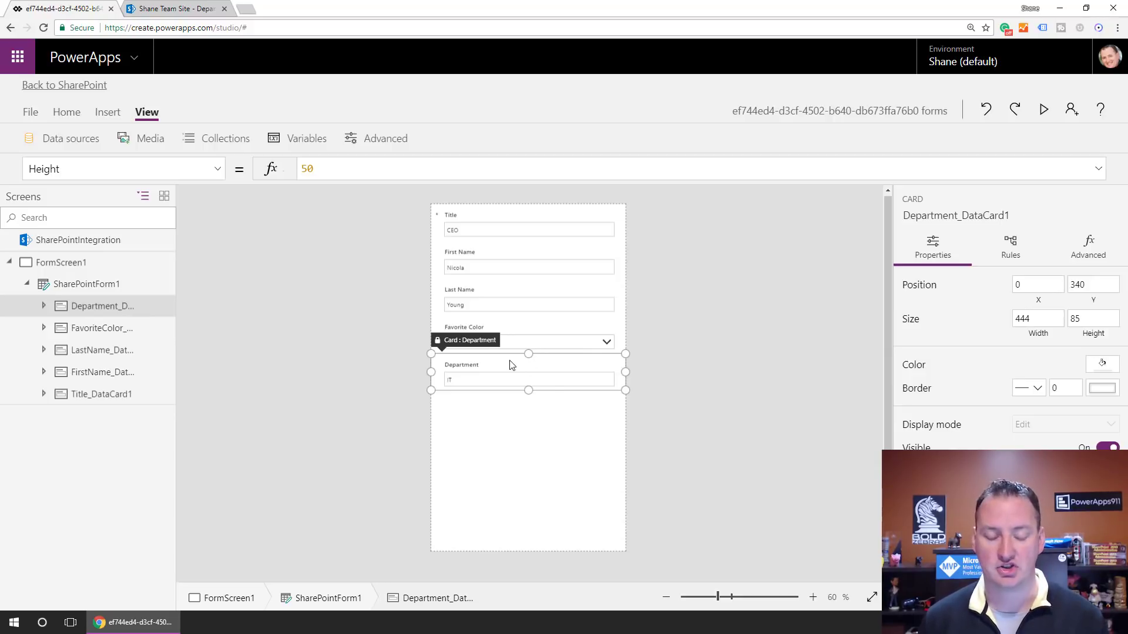
pyautogui.click(483, 385)
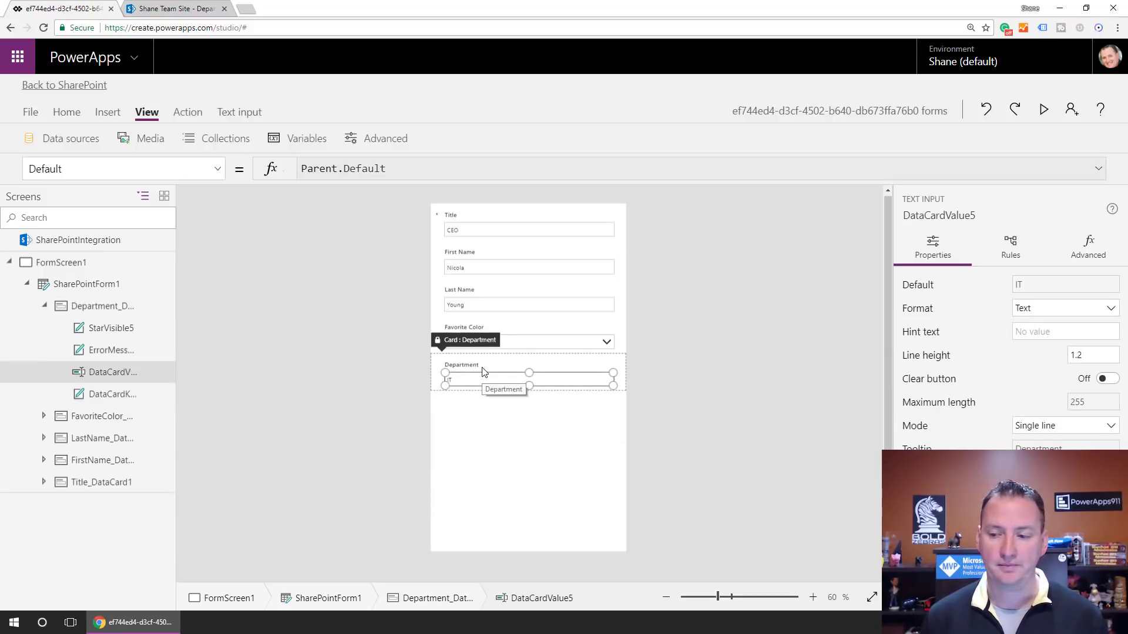
pyautogui.click(1087, 246)
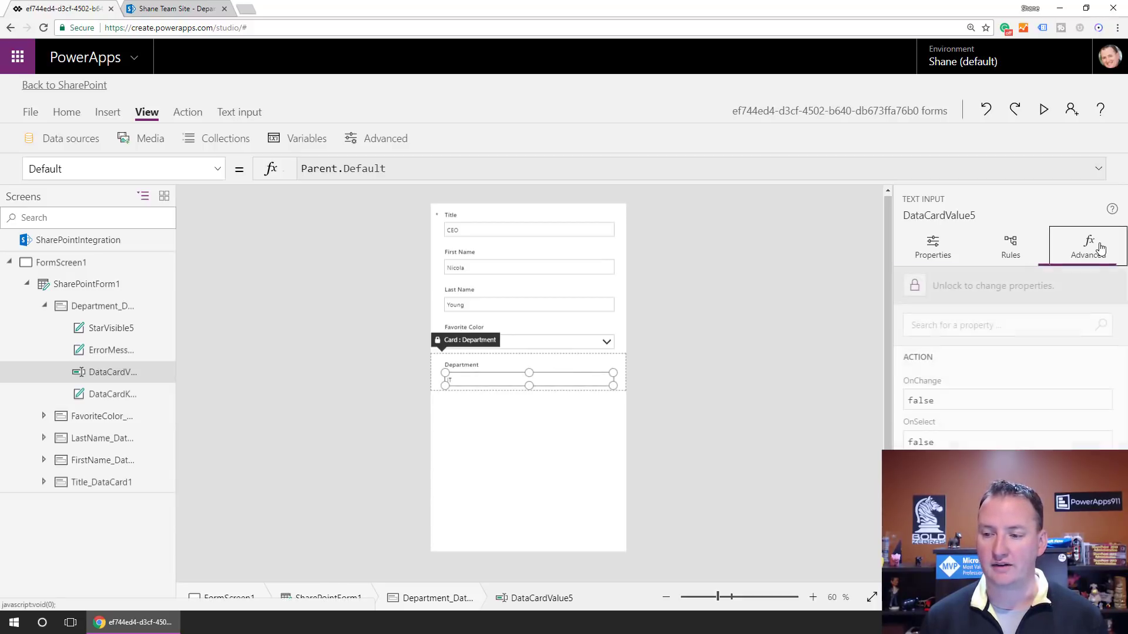
pyautogui.click(979, 290)
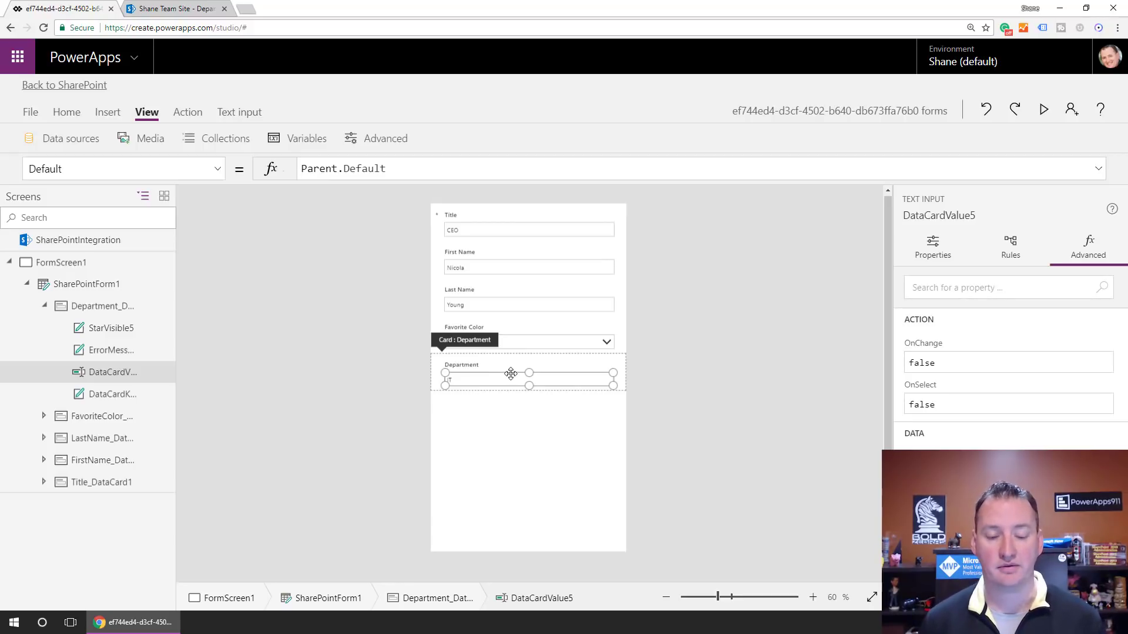
pyautogui.press('Delete')
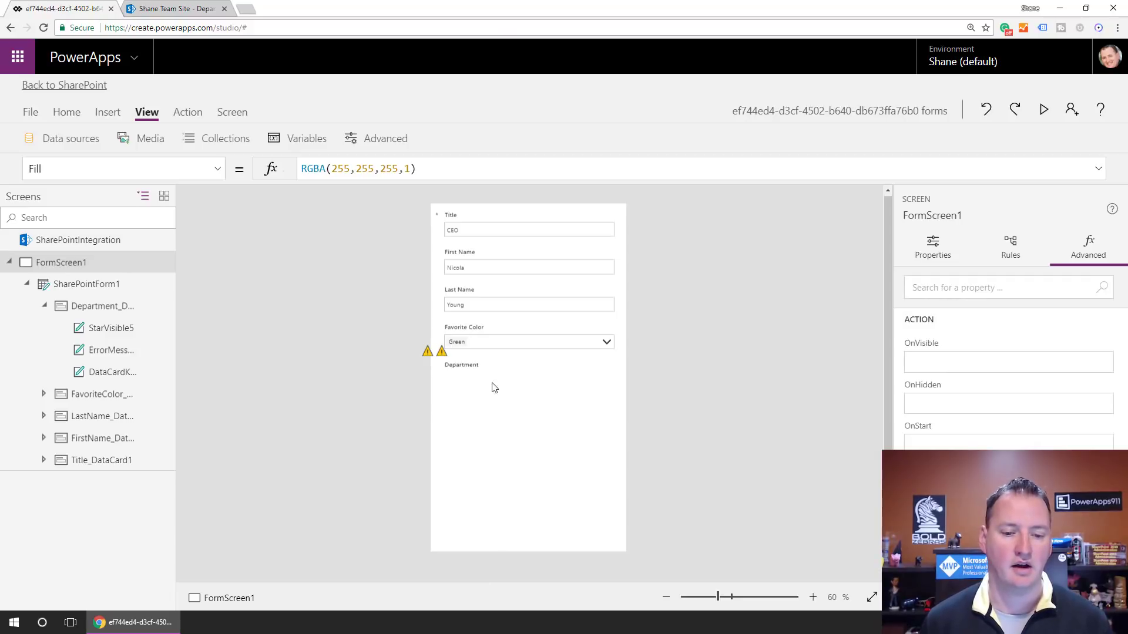
# Insert a Drop down control inside the Department card.
pyautogui.moveTo(442, 354)
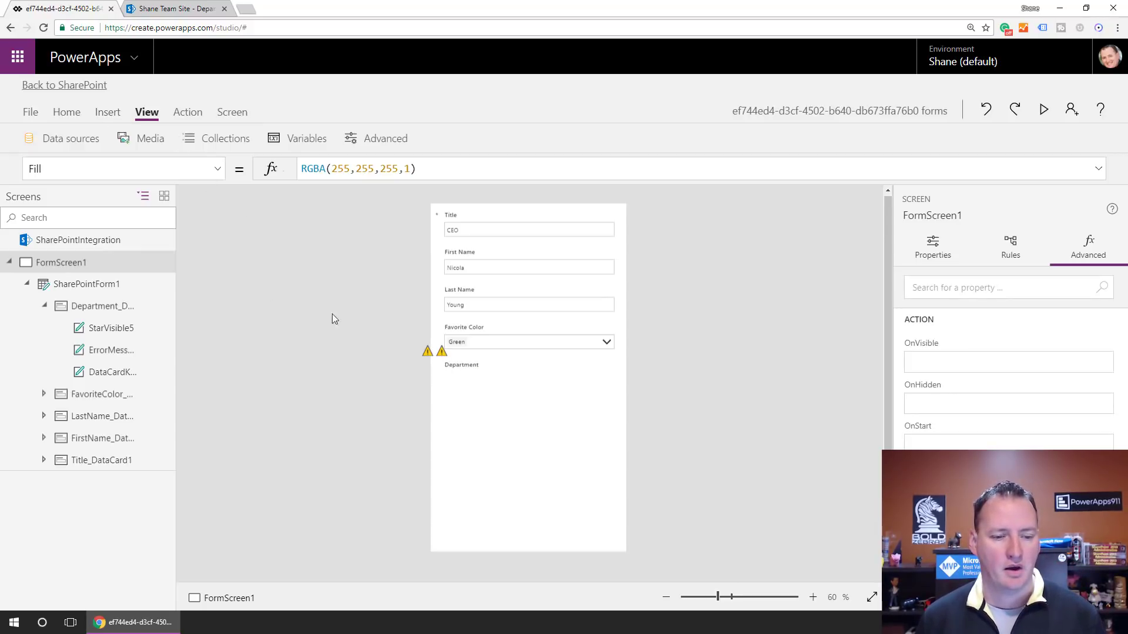
pyautogui.click(484, 385)
pyautogui.click(482, 382)
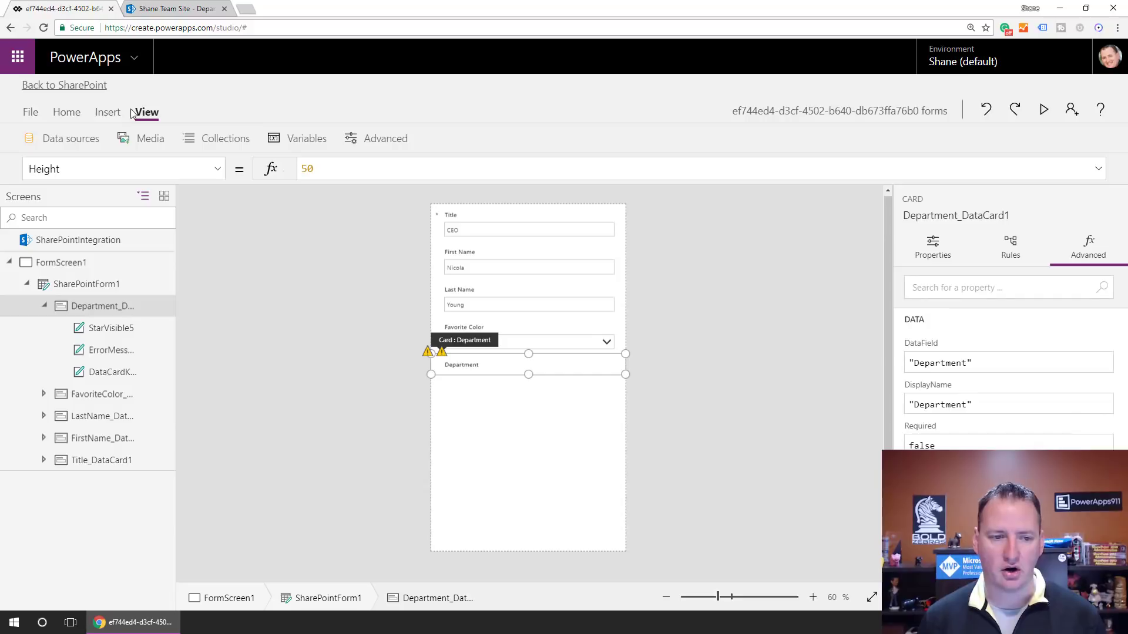
pyautogui.click(107, 113)
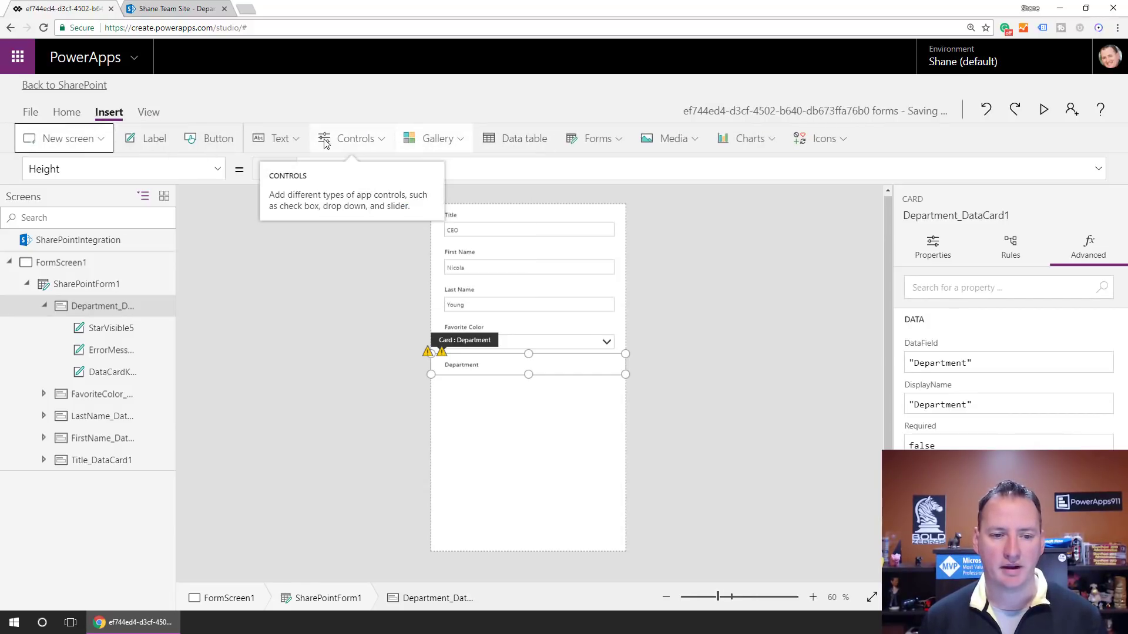
pyautogui.click(382, 143)
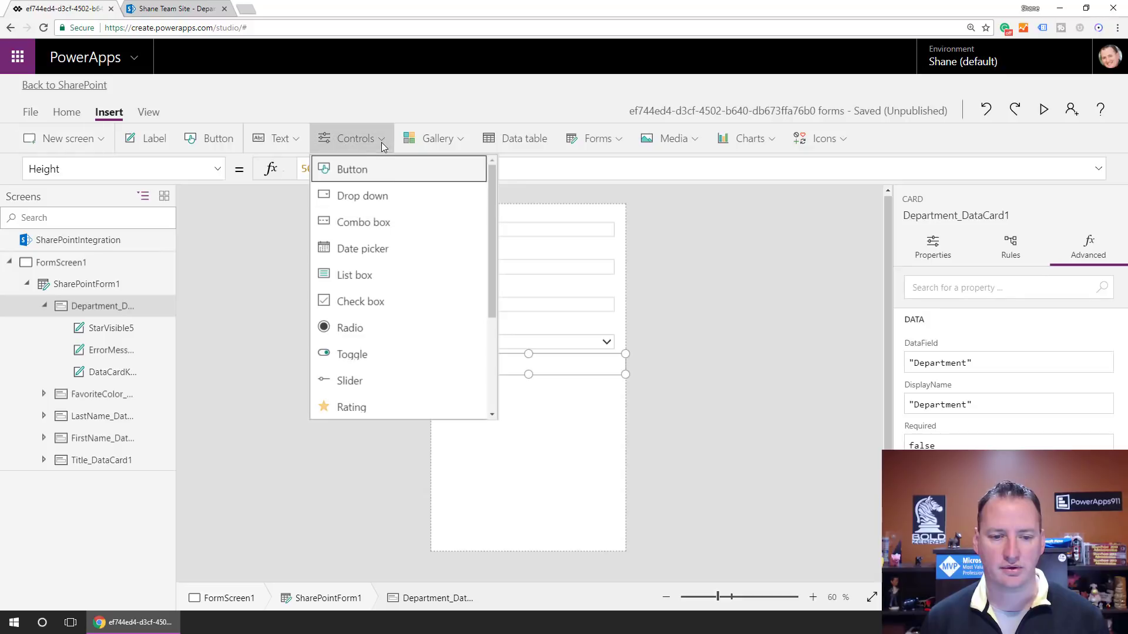
pyautogui.click(382, 200)
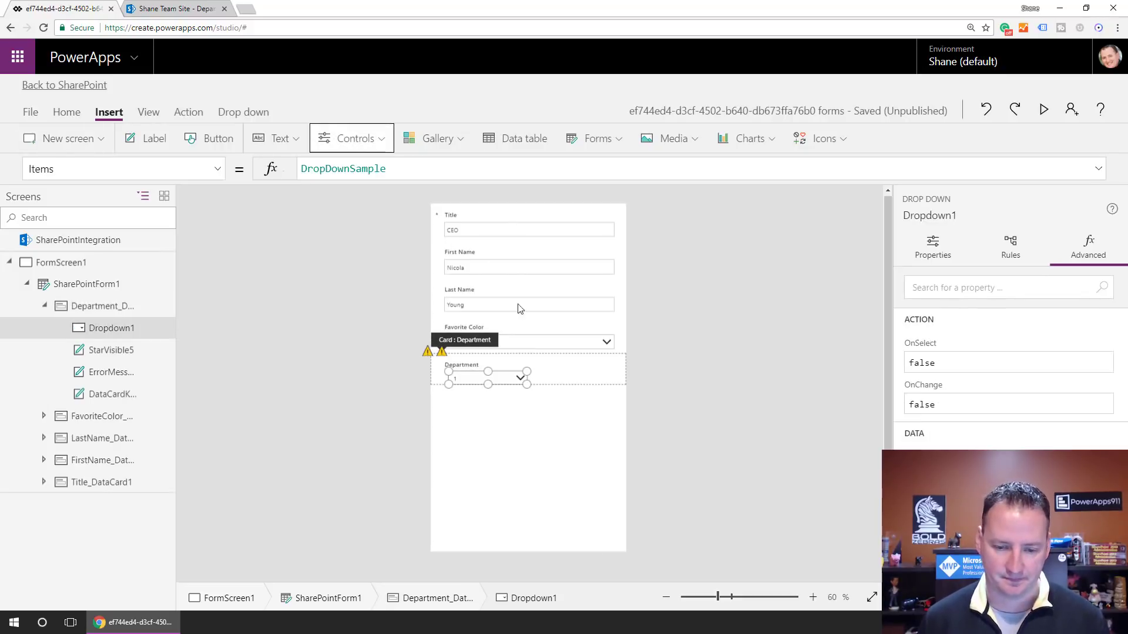
# Widen the Department drop-down to match the other fields and enlarge its card to a height of about 104.
pyautogui.moveTo(527, 380); pyautogui.dragTo(613, 381)
pyautogui.moveTo(448, 381); pyautogui.dragTo(444, 381)
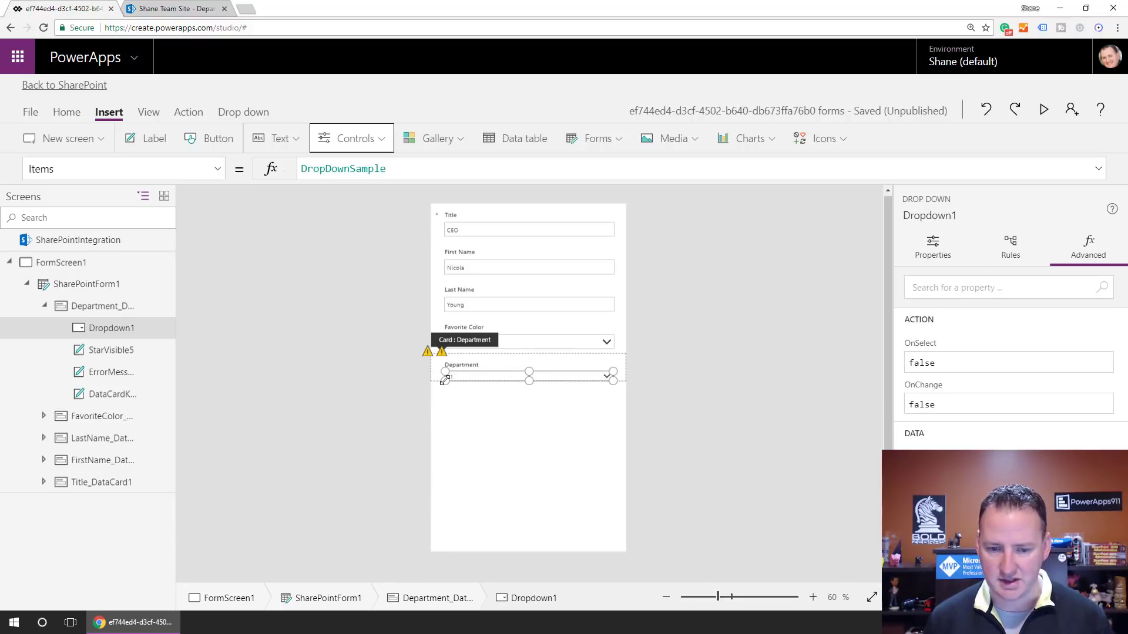
pyautogui.click(438, 379)
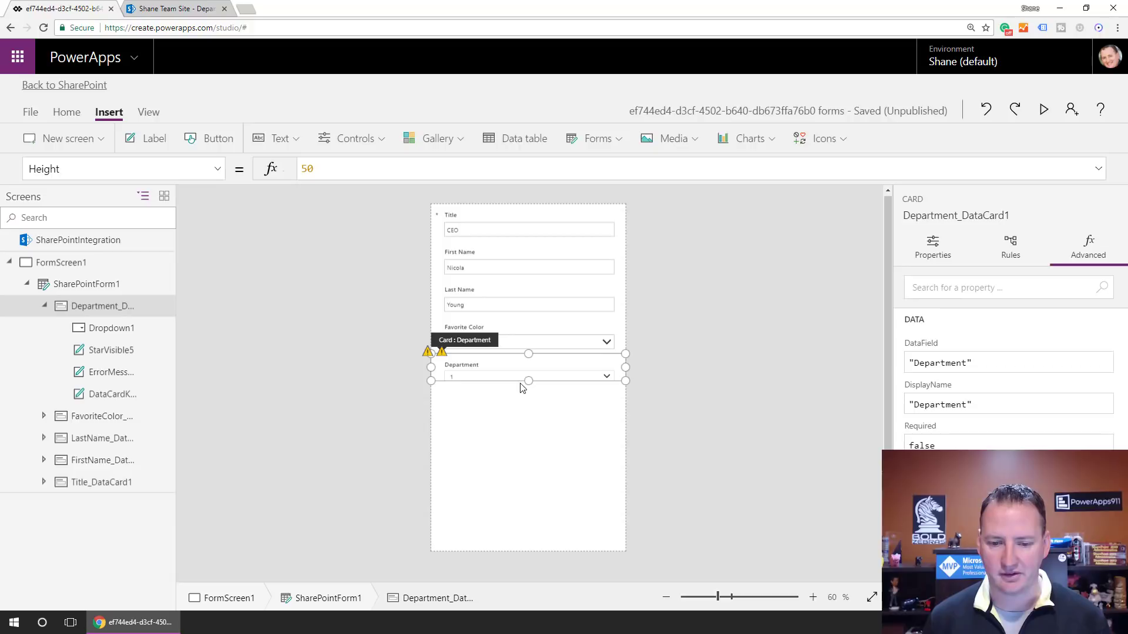
pyautogui.moveTo(535, 396); pyautogui.dragTo(533, 399)
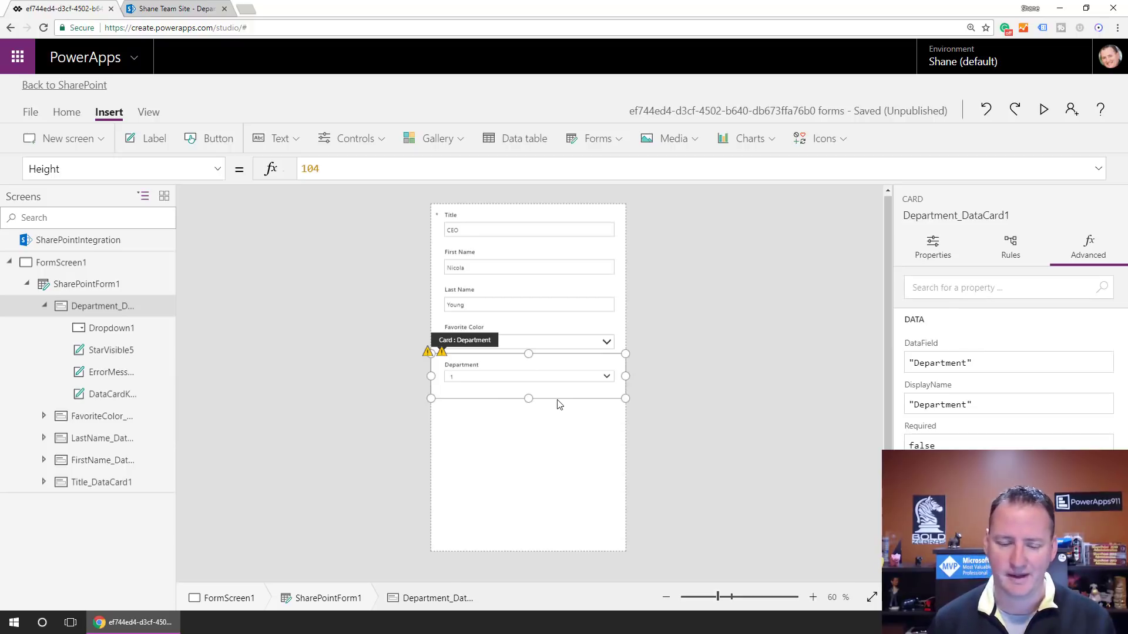
pyautogui.click(479, 381)
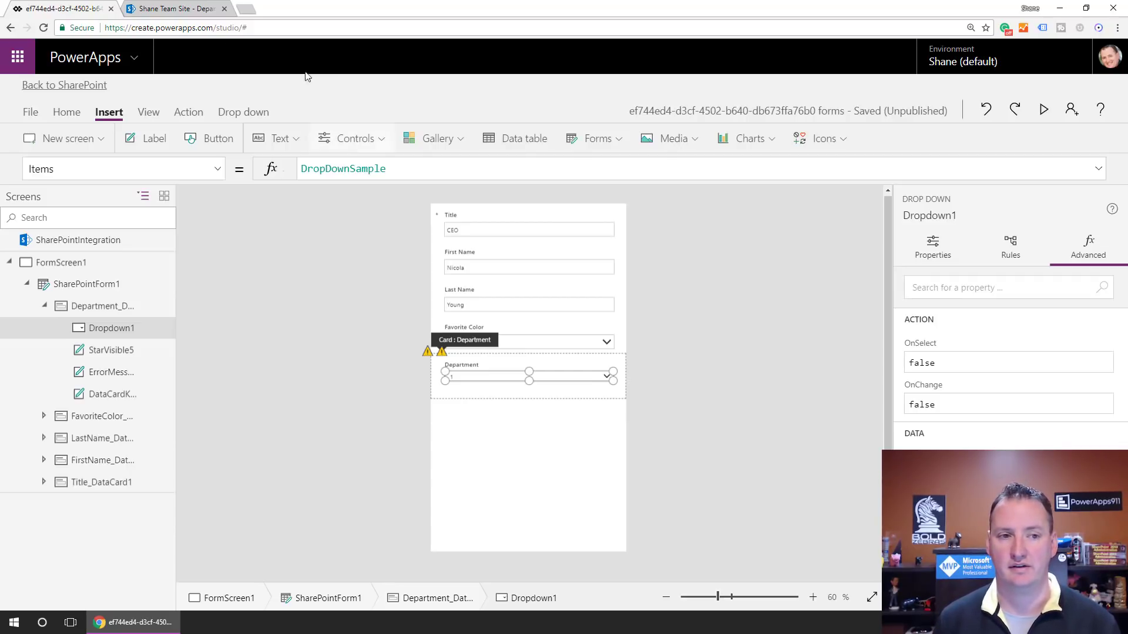
# Look at the Departments Master list in SharePoint and add that list to the form as a data source.
pyautogui.click(171, 8)
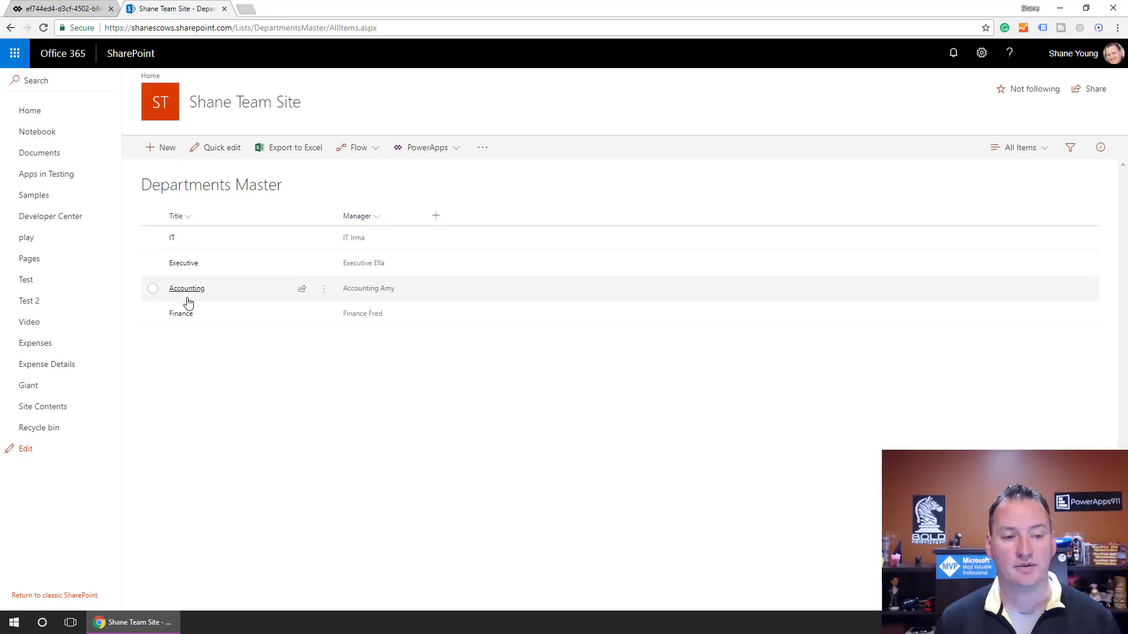
pyautogui.click(52, 12)
pyautogui.click(155, 115)
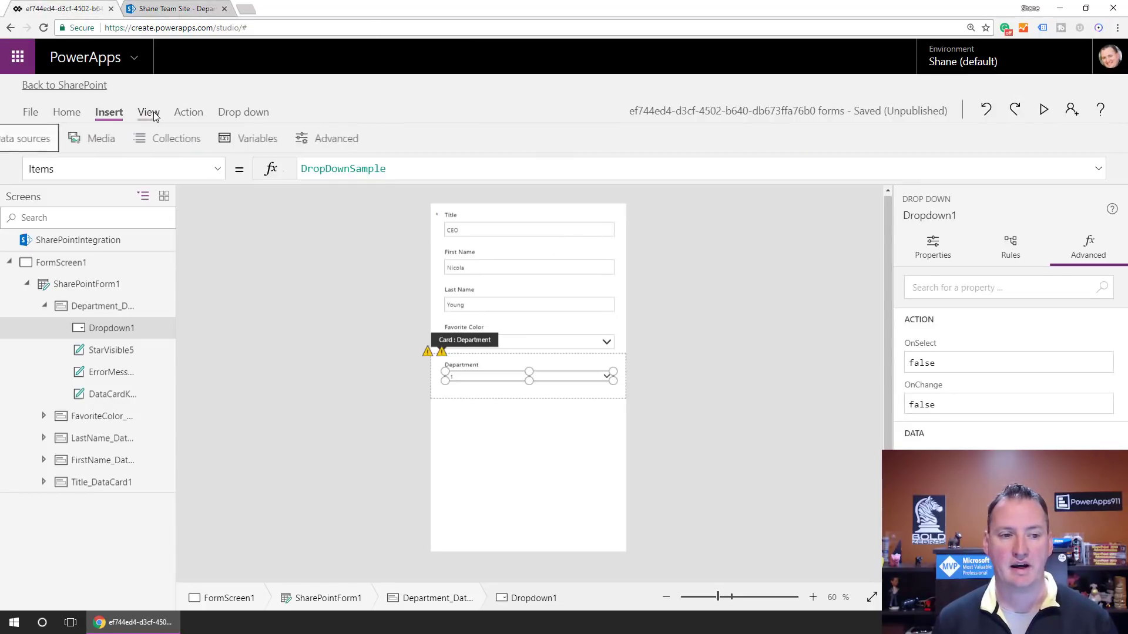
pyautogui.click(91, 143)
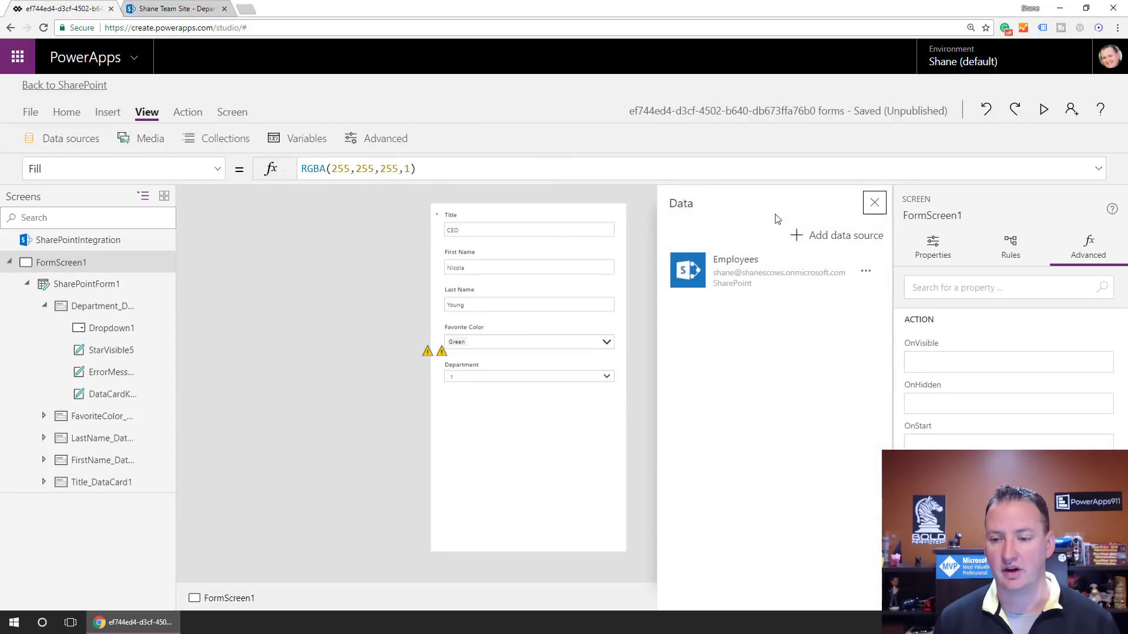
pyautogui.click(828, 242)
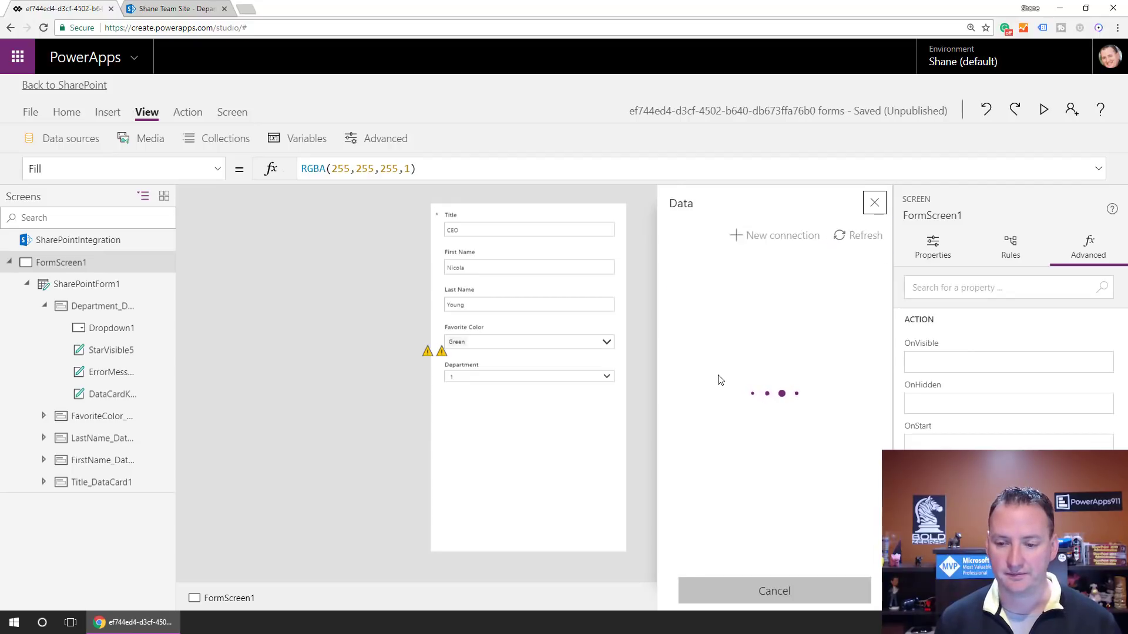
pyautogui.click(766, 505)
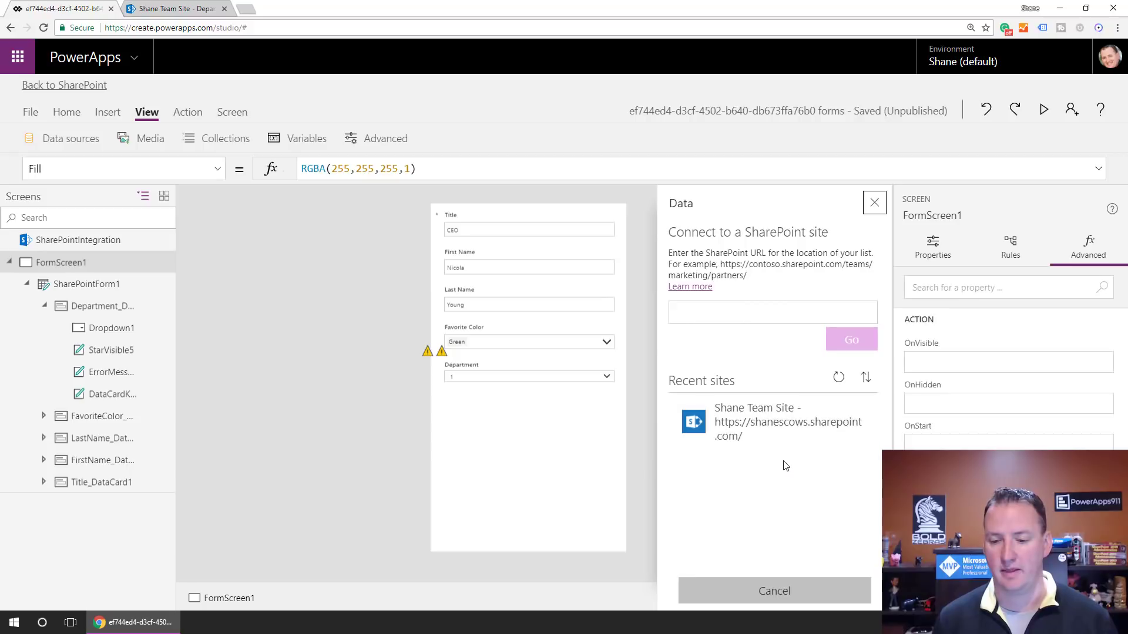
pyautogui.click(772, 429)
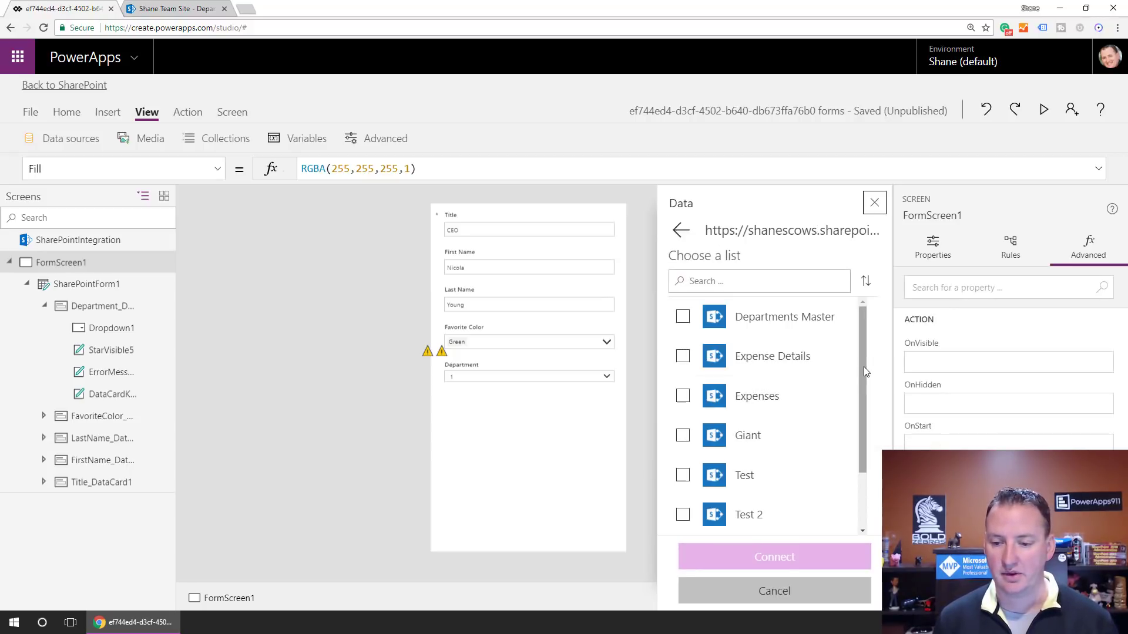
pyautogui.click(683, 318)
pyautogui.click(773, 562)
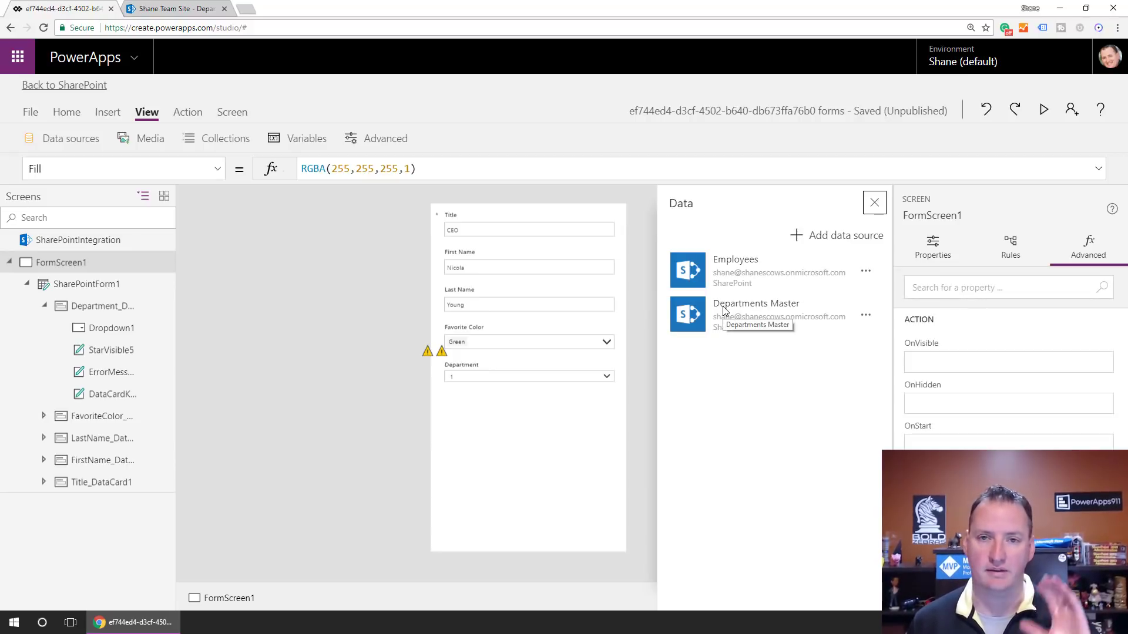
# Set the Items property of the Department drop-down to 'Departments Master'.Title.
pyautogui.click(536, 383)
pyautogui.click(536, 383)
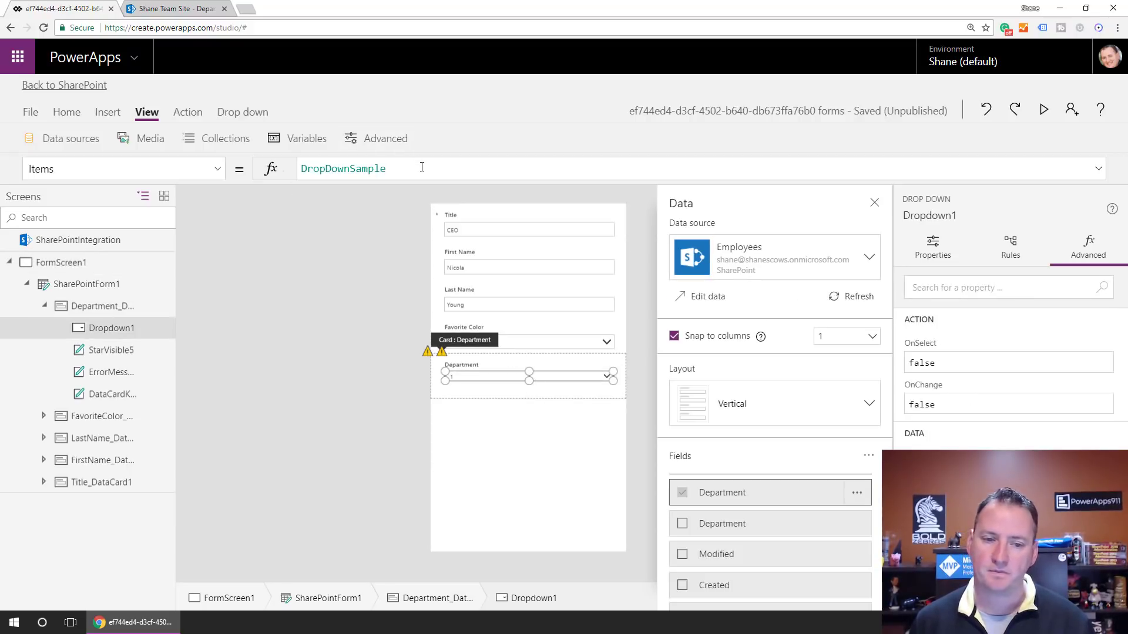
pyautogui.moveTo(419, 170); pyautogui.dragTo(298, 171)
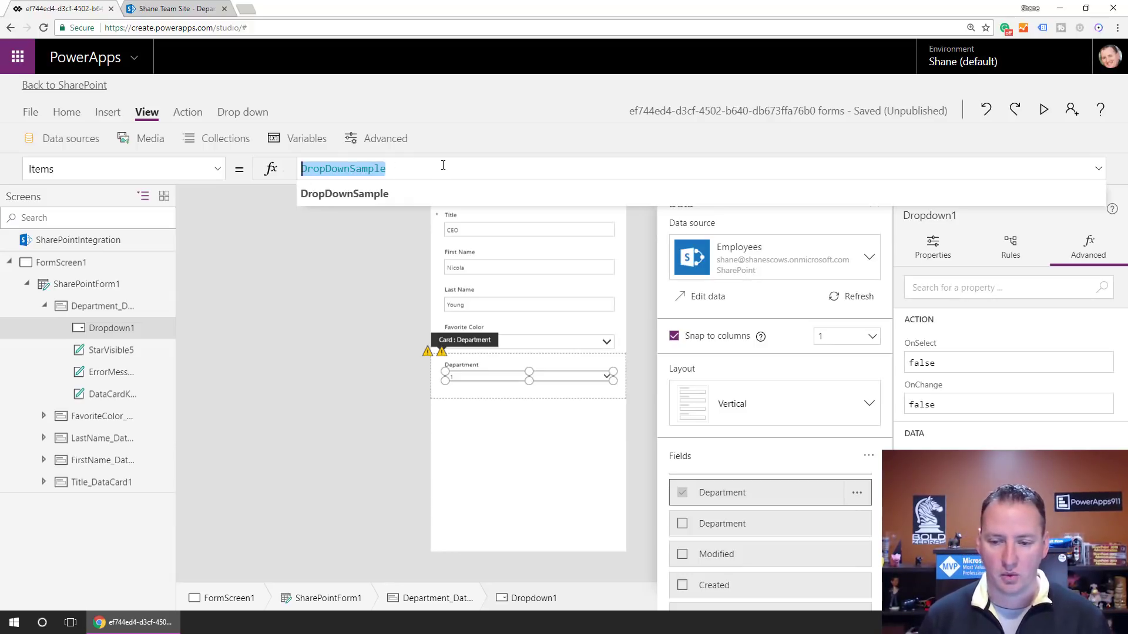
pyautogui.write('Depar')
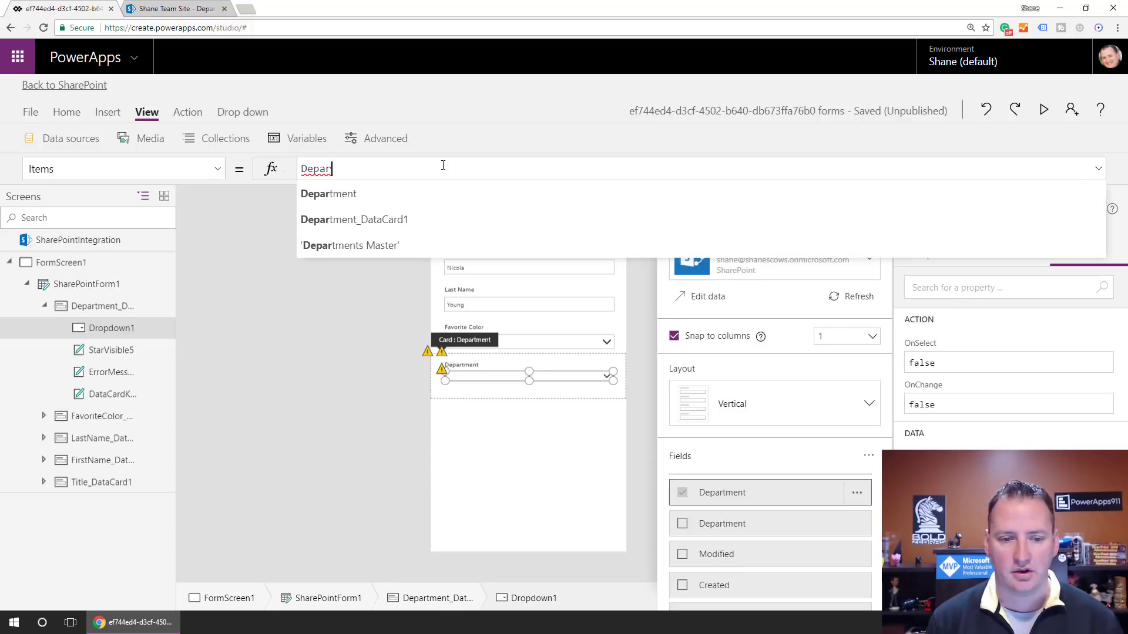
pyautogui.press('Down')
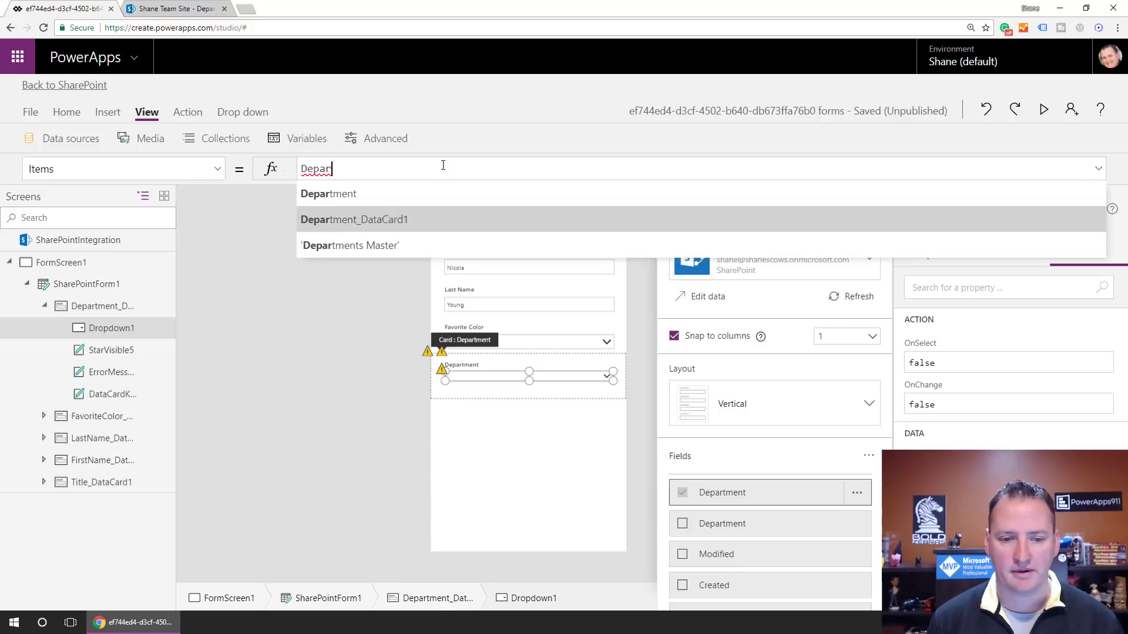
pyautogui.press('Down')
pyautogui.press('Return')
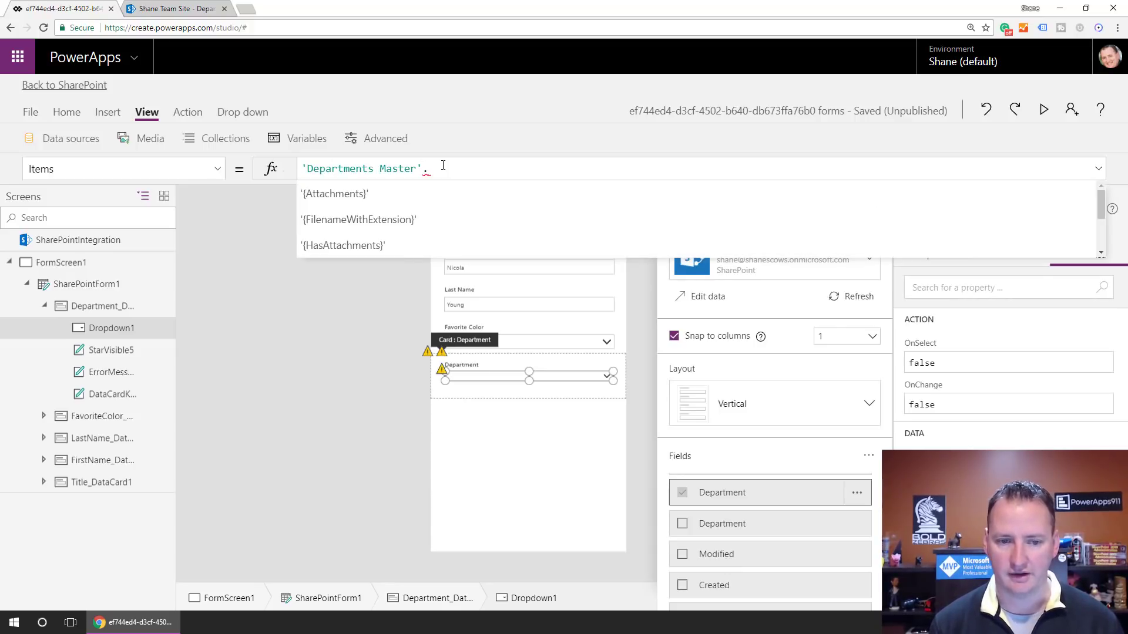
pyautogui.write('.')
pyautogui.press('Down')
pyautogui.press('Down')
pyautogui.press('Down')
pyautogui.press('Down')
pyautogui.press('Down')
pyautogui.press('Down')
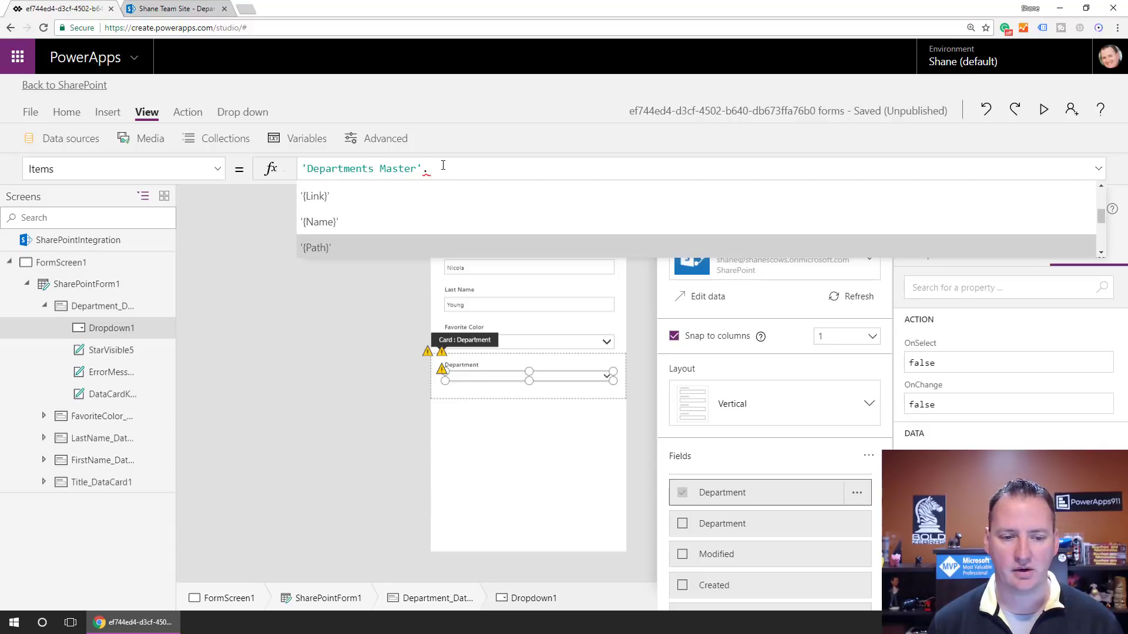
pyautogui.write('tit')
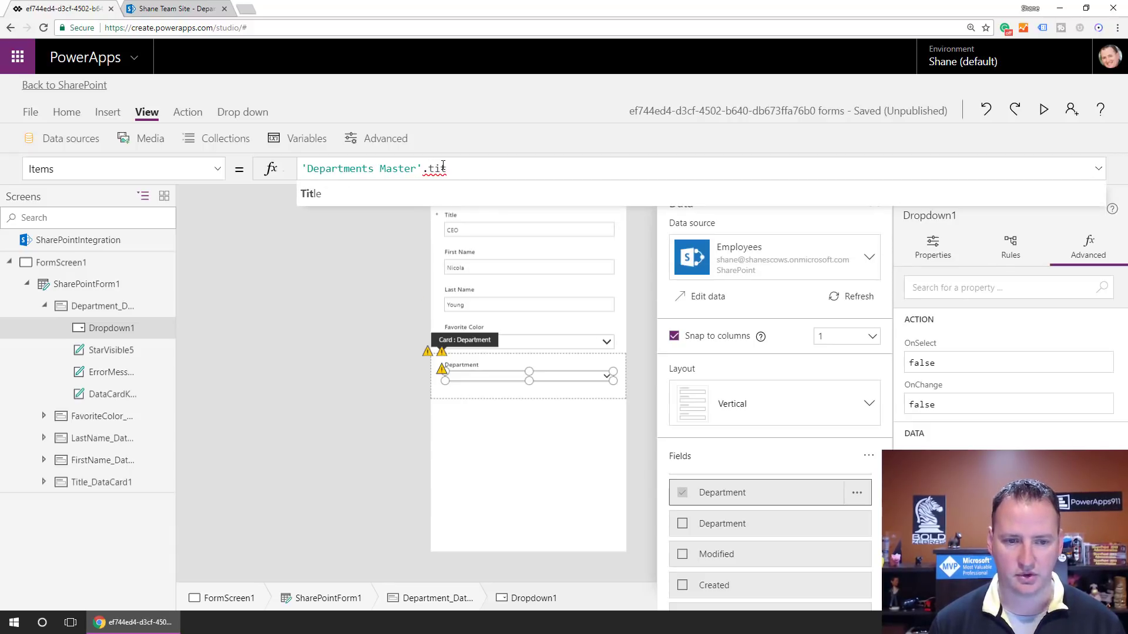
pyautogui.press('Tab')
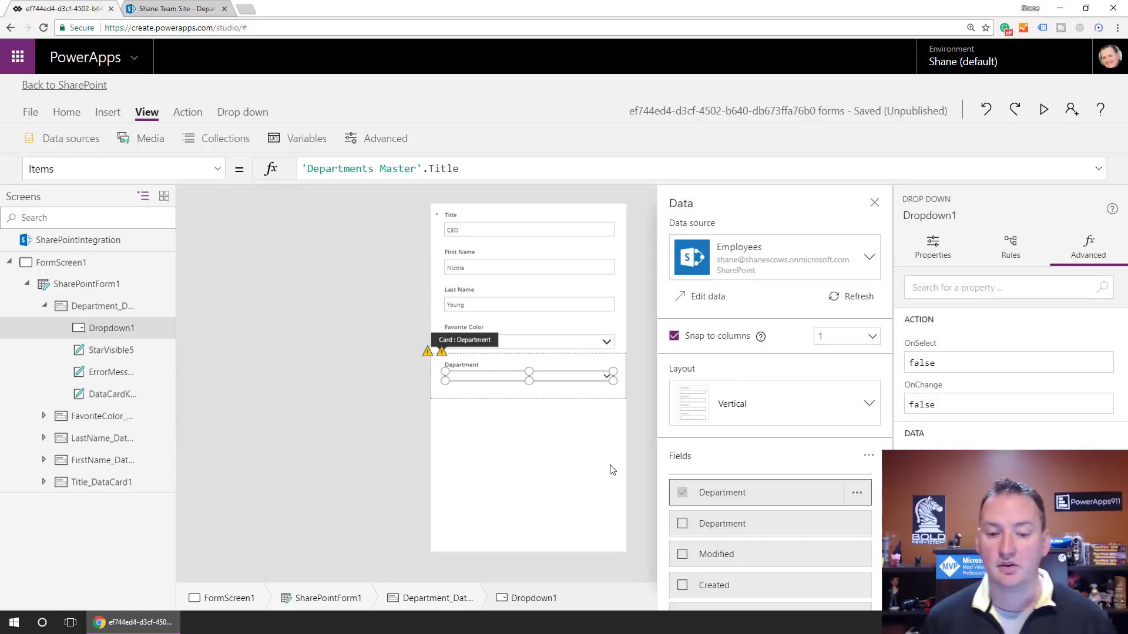
# Preview the form, and re-enter the Department drop-down's Items formula as 'Departments Master'.Title.
pyautogui.click(1045, 111)
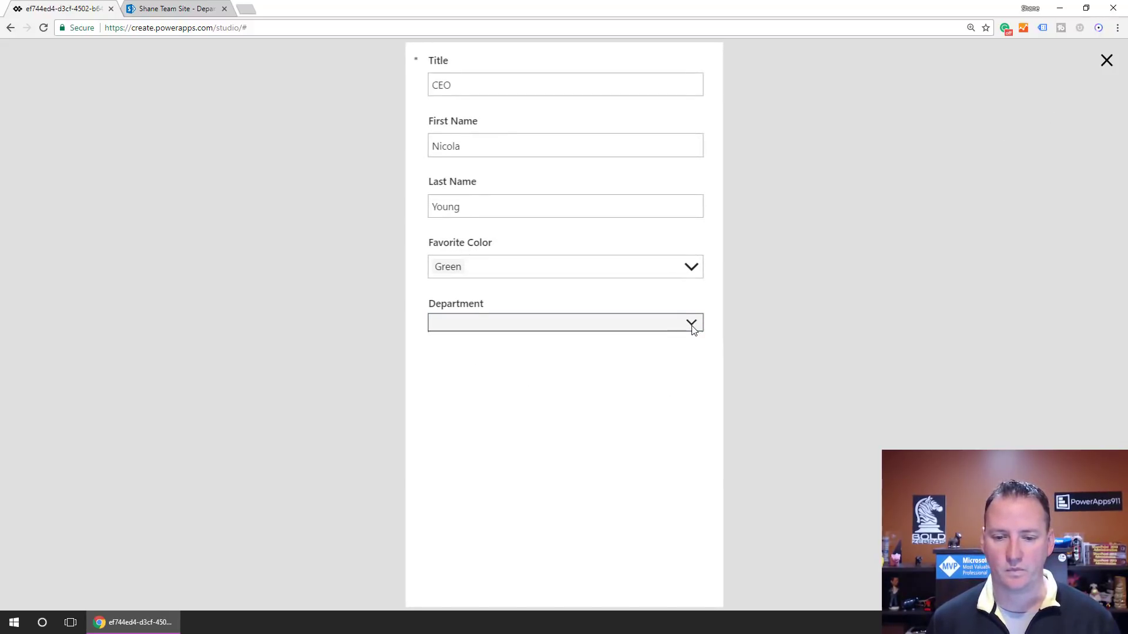
pyautogui.click(1108, 61)
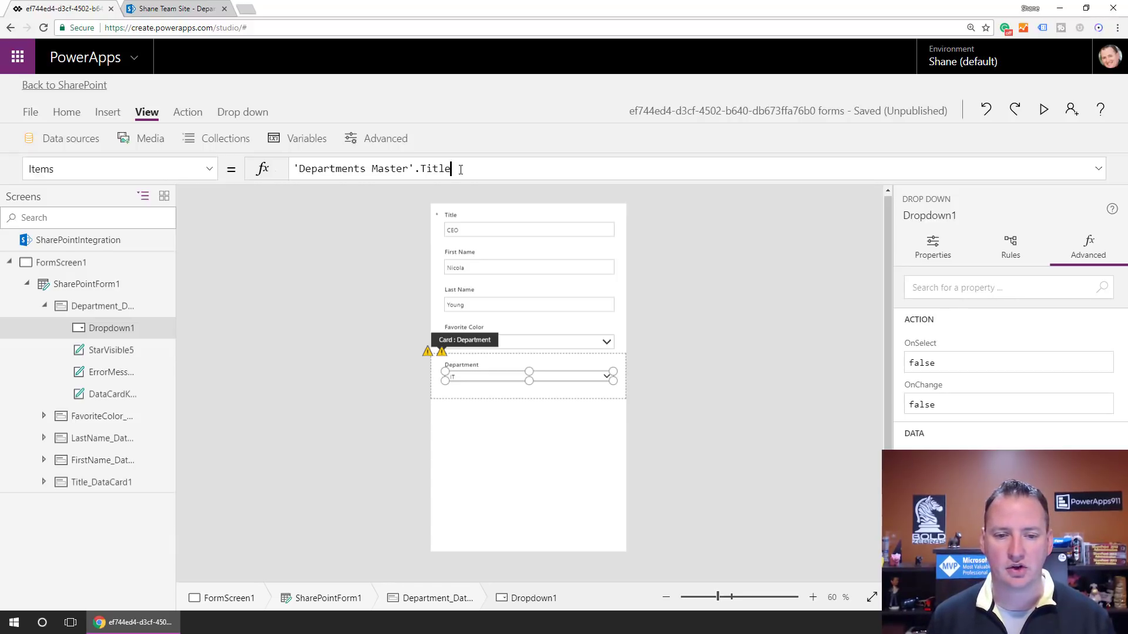
pyautogui.moveTo(455, 170); pyautogui.dragTo(286, 178)
pyautogui.hotkey('ctrl', 'c')
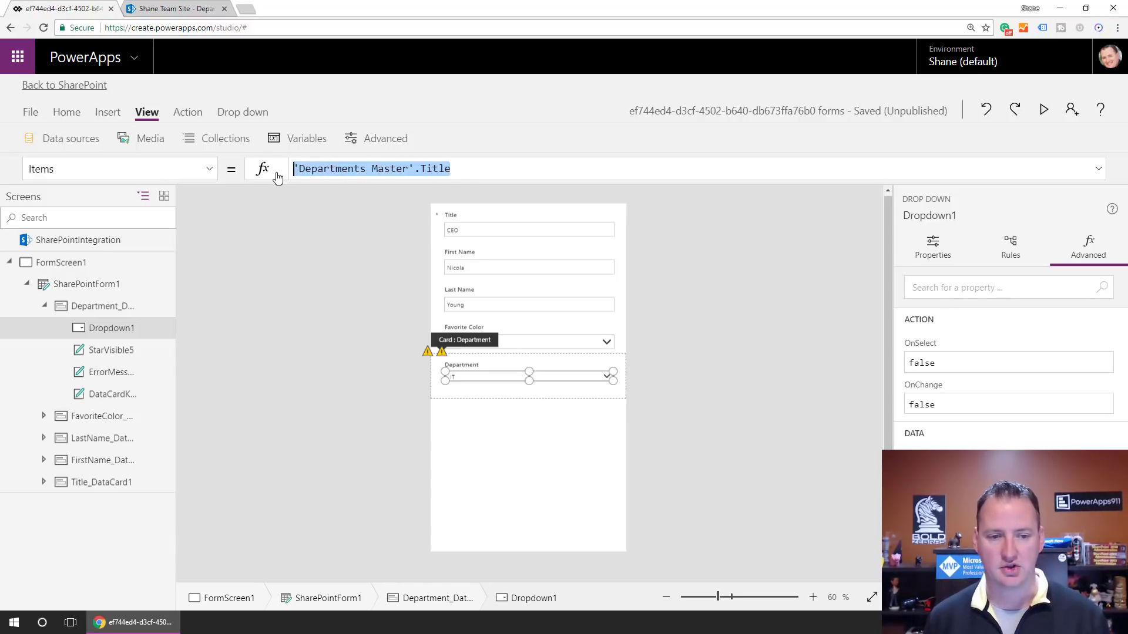
pyautogui.press('BackSpace')
pyautogui.hotkey('ctrl', 'v')
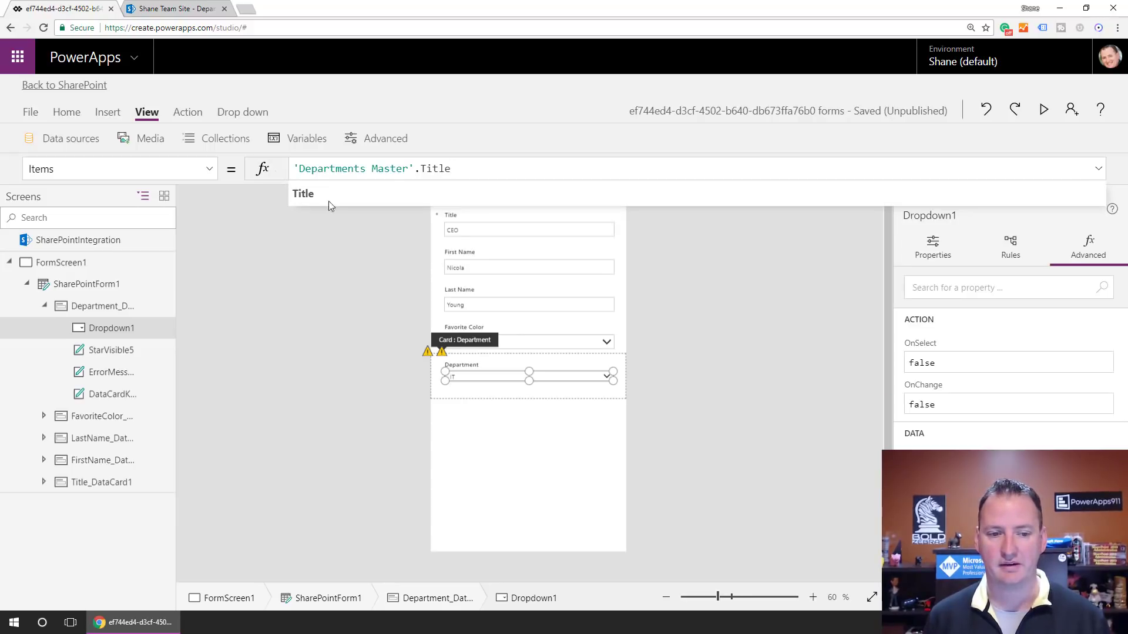
# Preview the form and check the choices offered by the Department drop-down.
pyautogui.click(1043, 109)
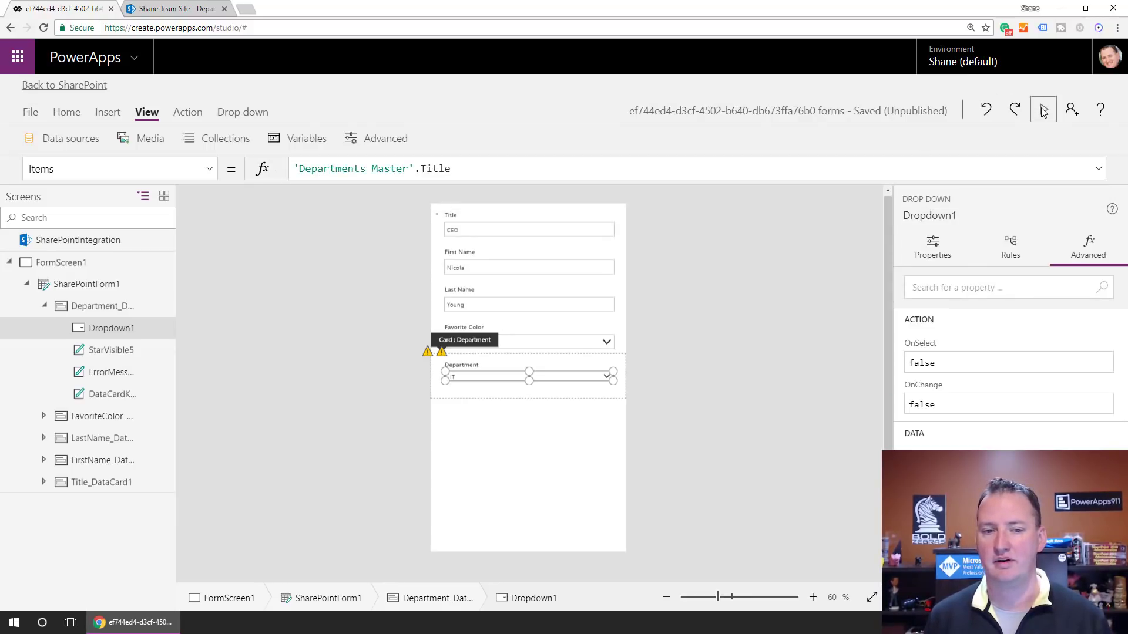
pyautogui.click(691, 325)
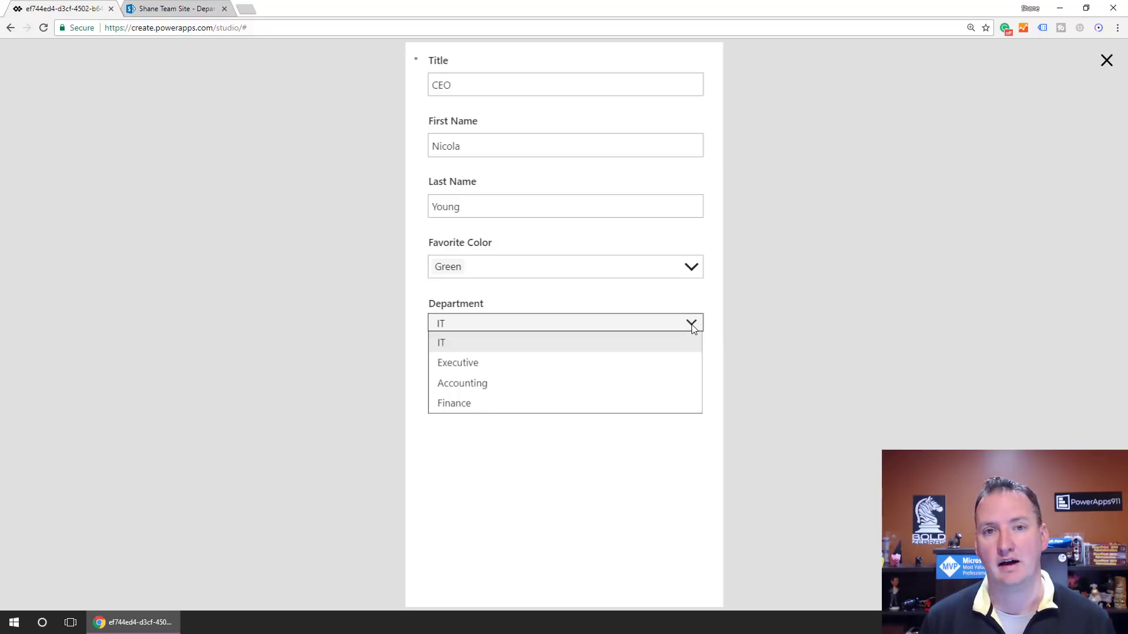
pyautogui.click(691, 325)
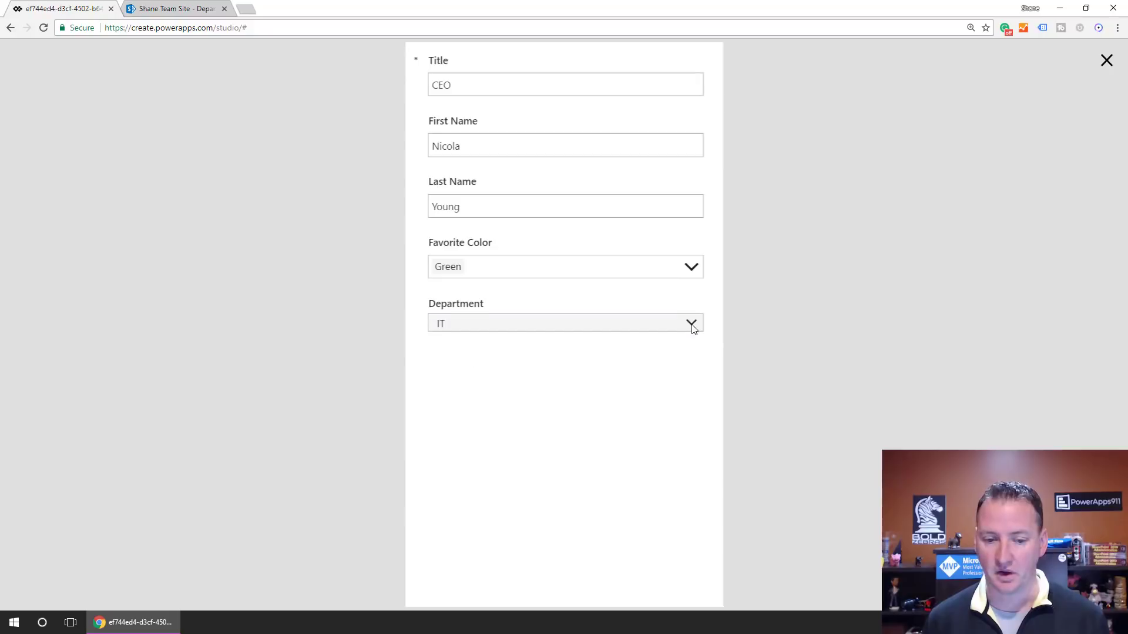
pyautogui.click(1107, 61)
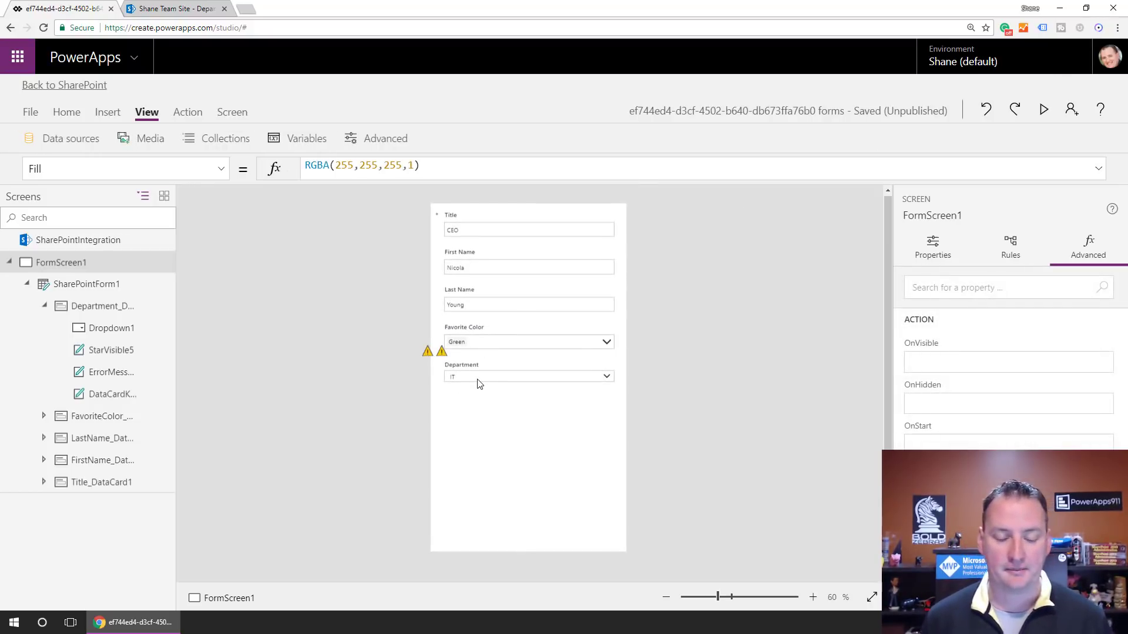
# Fix the formula error on the Department card's error message label by setting its Y property to Dropdown1.Height.
pyautogui.click(442, 351)
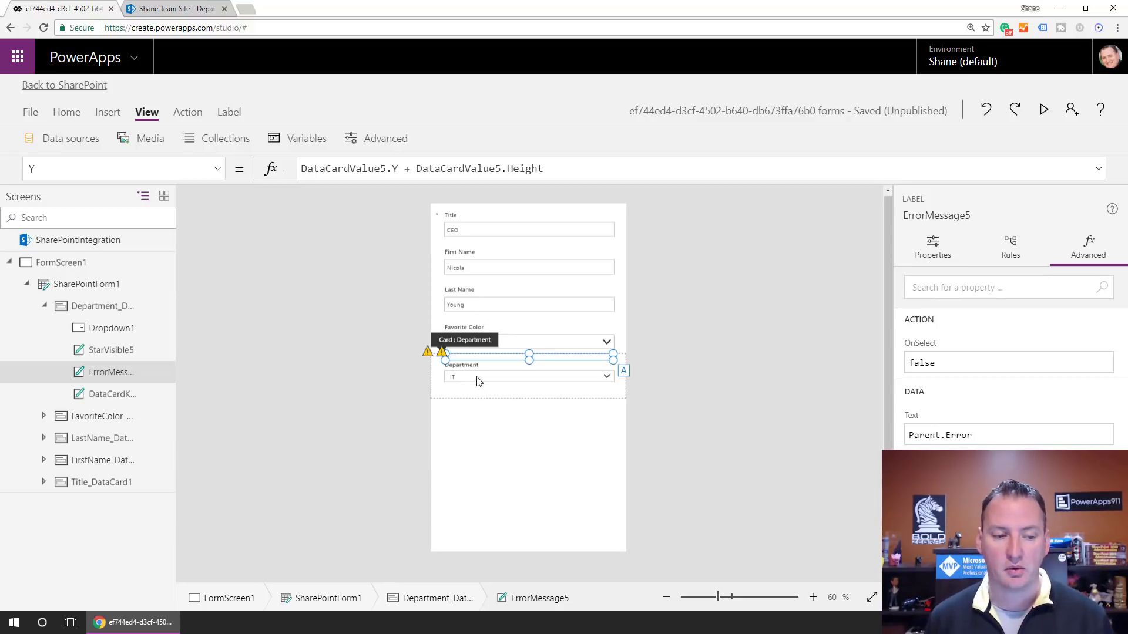
pyautogui.doubleClick(360, 169)
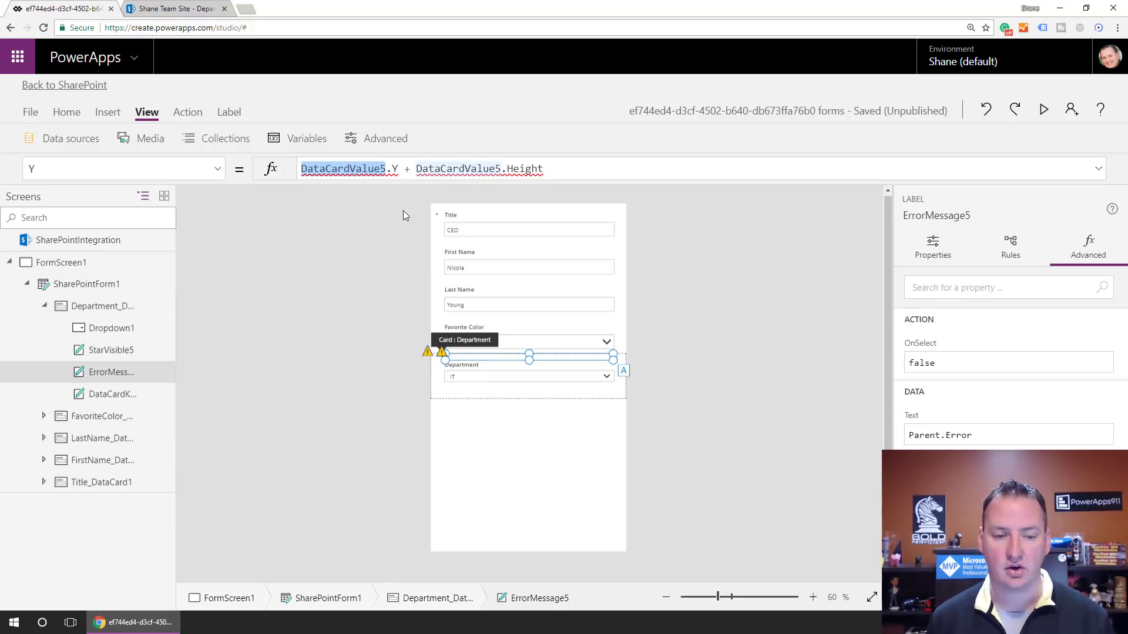
pyautogui.write('Dr')
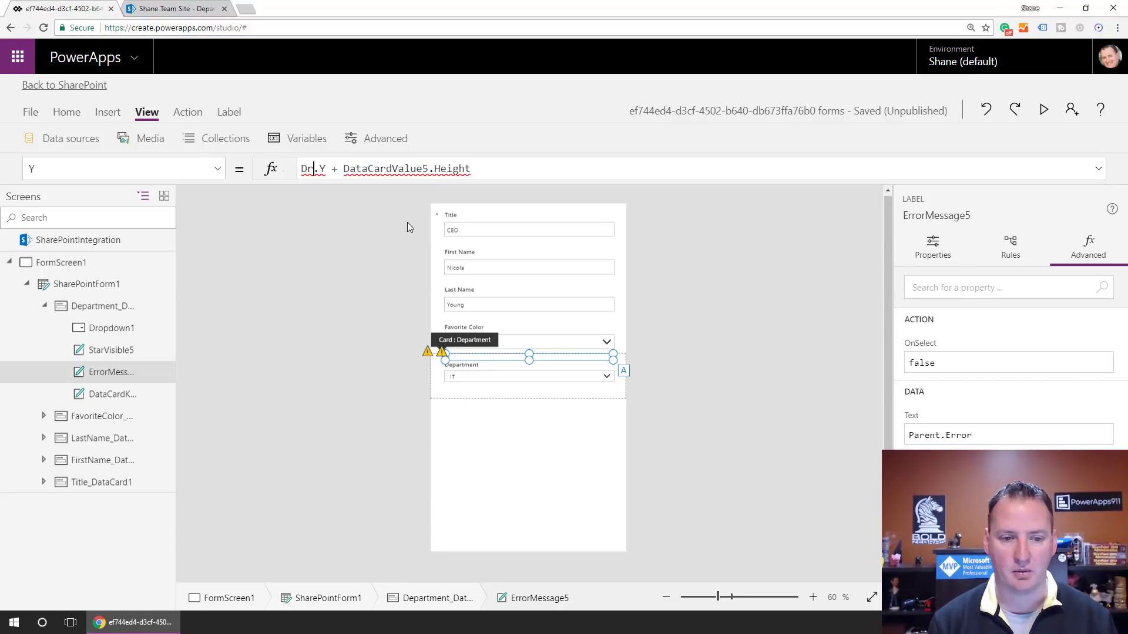
pyautogui.write('op')
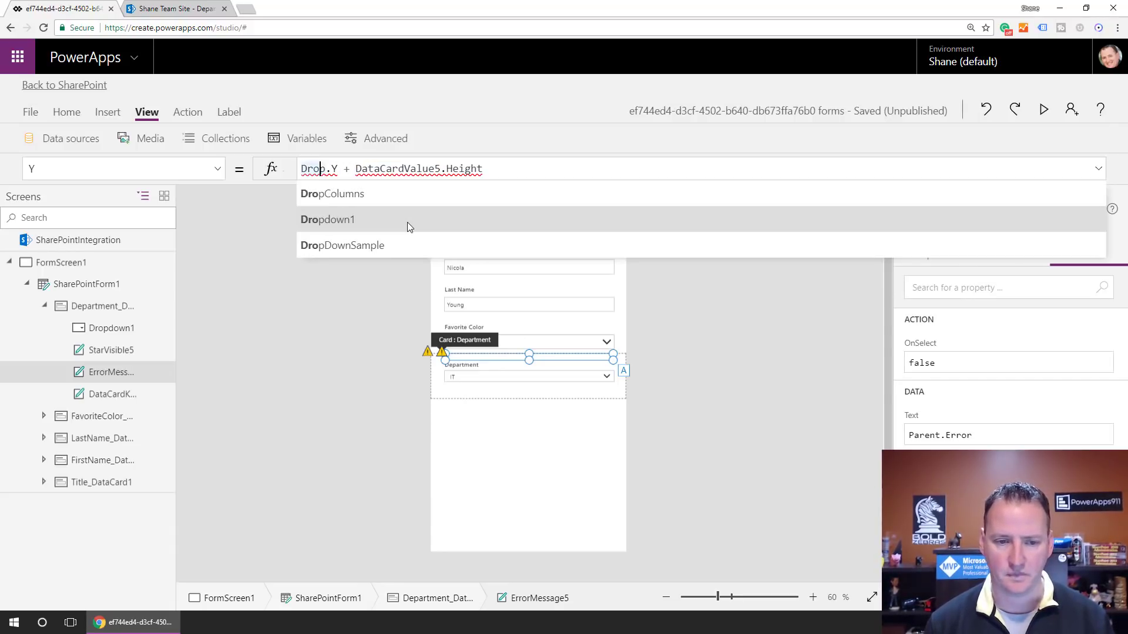
pyautogui.click(340, 222)
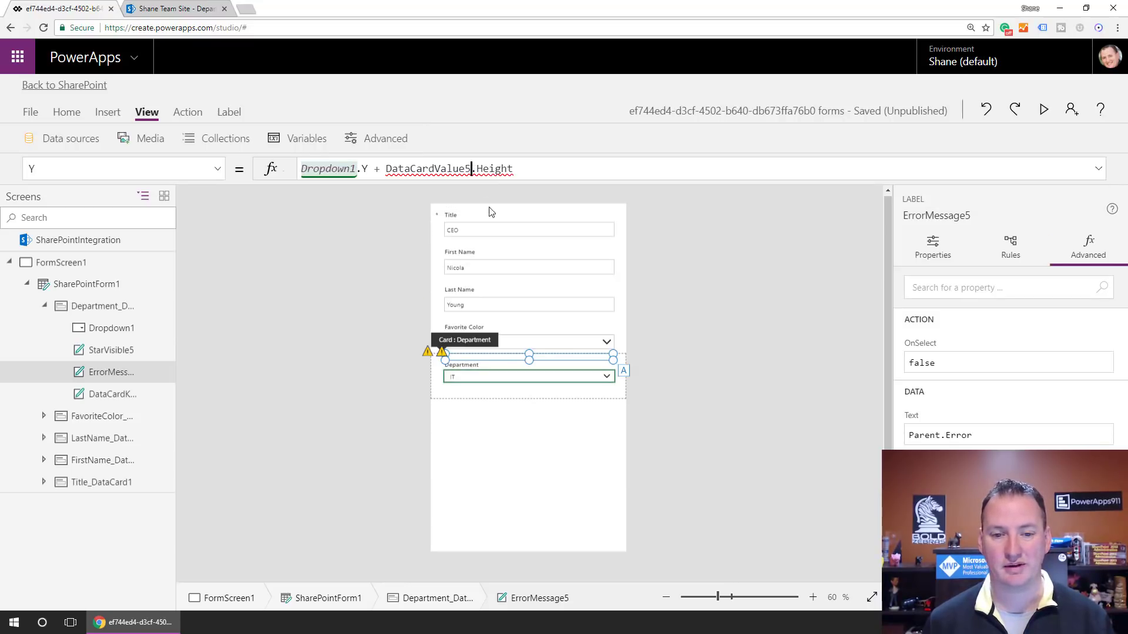
pyautogui.click(471, 170)
pyautogui.hotkey('shift', 'Home')
pyautogui.write('Drop')
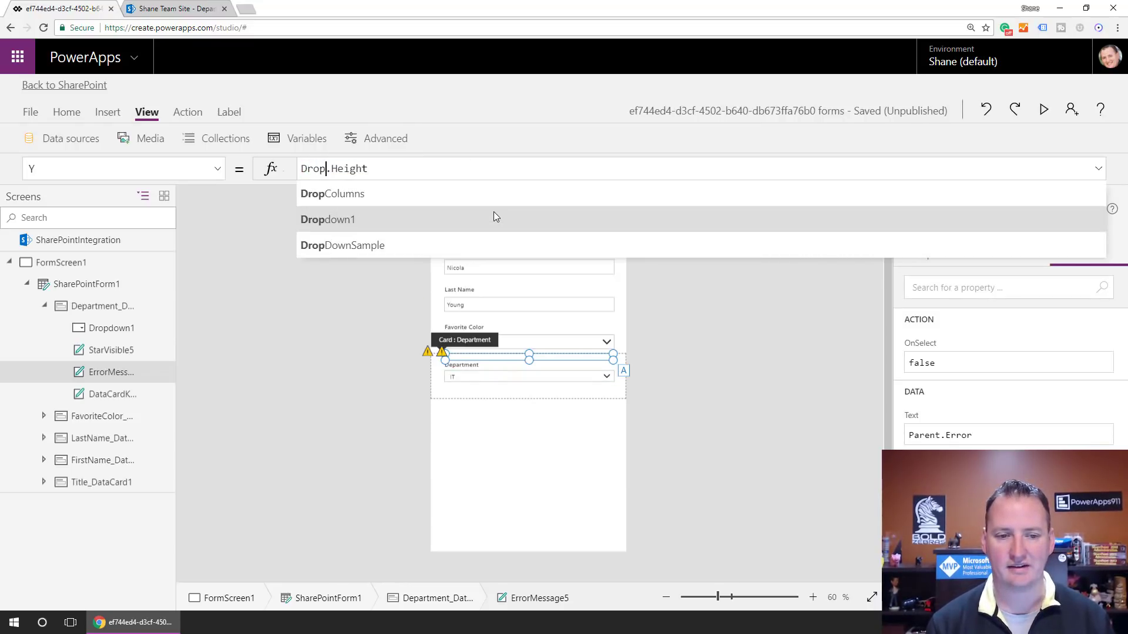
pyautogui.click(494, 213)
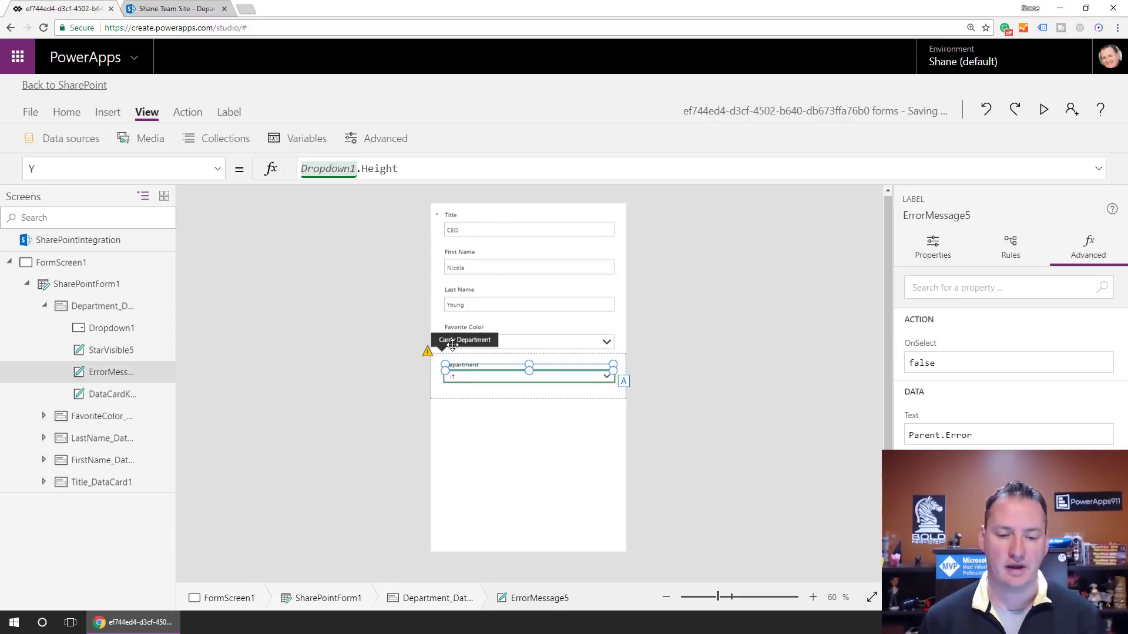
# Fix the formula error on the Department card by setting its Update property to Dropdown1.Selected.Title.
pyautogui.click(427, 351)
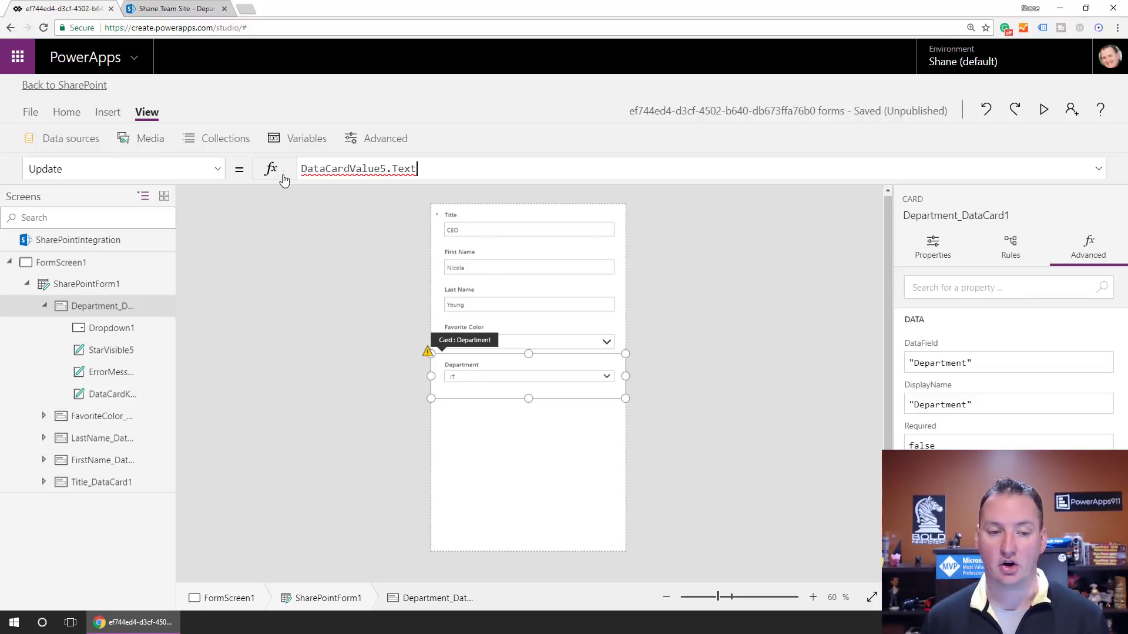
pyautogui.moveTo(413, 169); pyautogui.dragTo(272, 180)
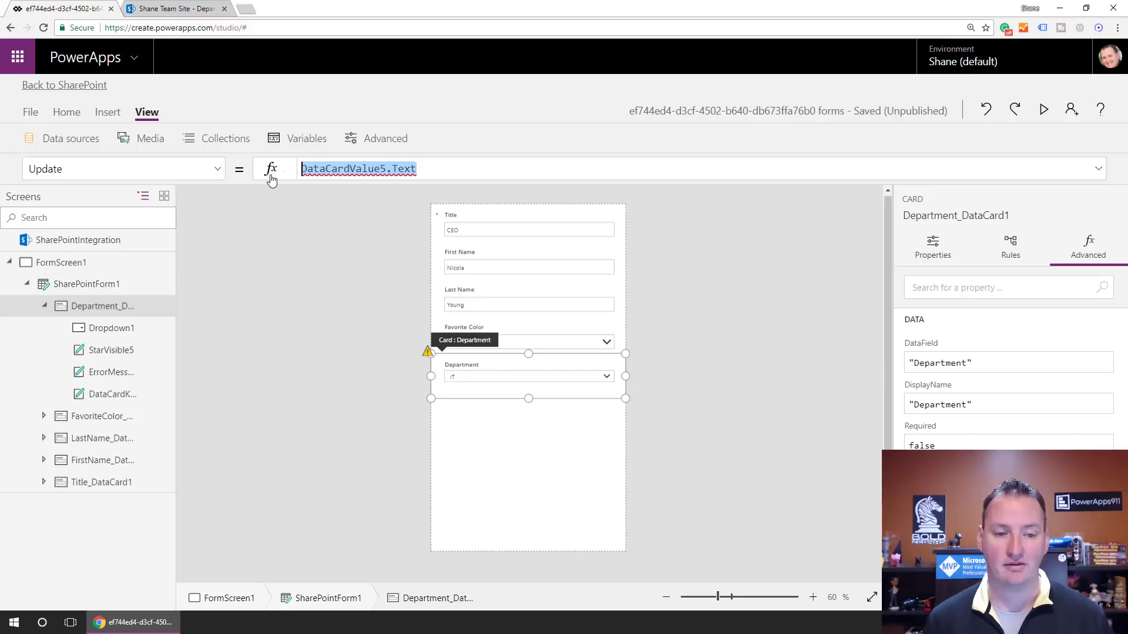
pyautogui.write('Drop')
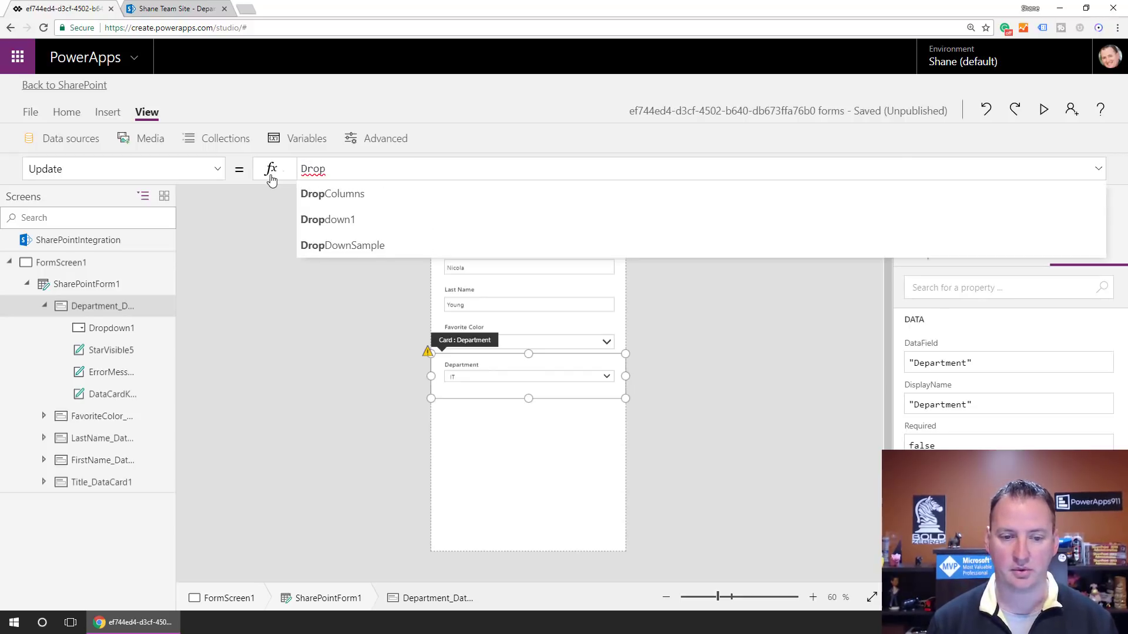
pyautogui.press('Down')
pyautogui.press('Down')
pyautogui.press('Tab')
pyautogui.write('.')
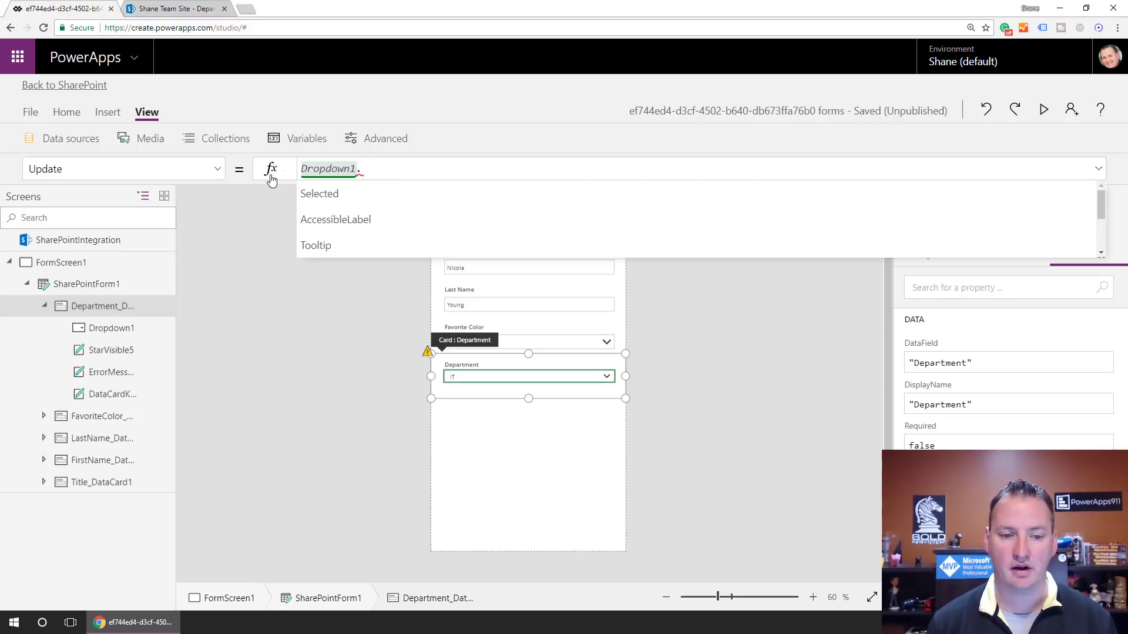
pyautogui.press('Down')
pyautogui.press('Tab')
pyautogui.write('.')
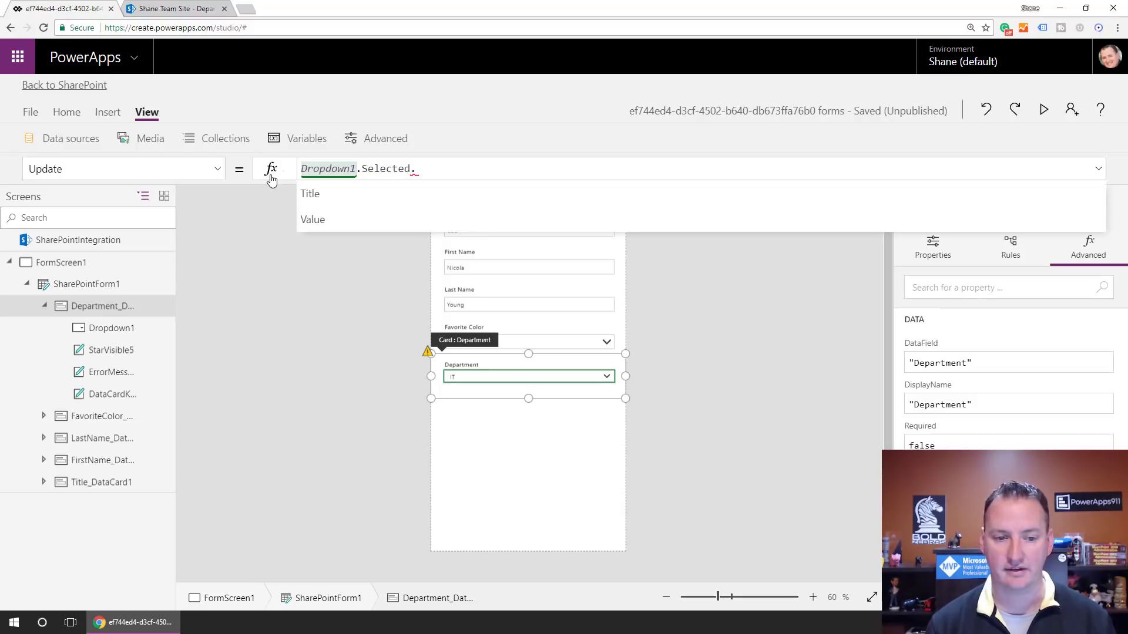
pyautogui.press('Down')
pyautogui.press('Tab')
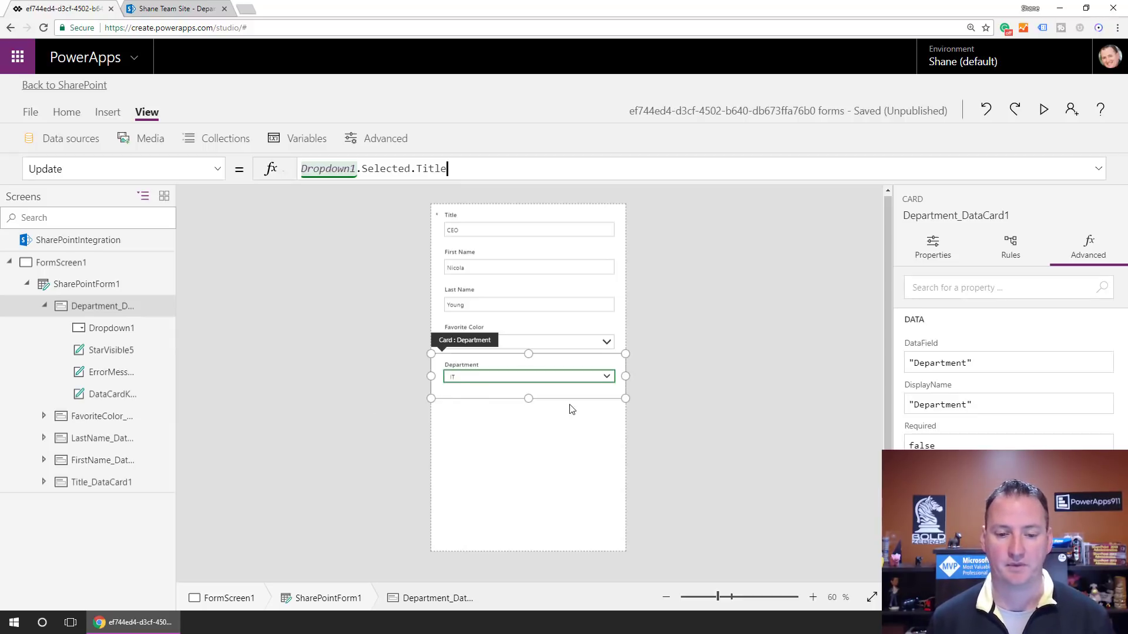
pyautogui.click(525, 415)
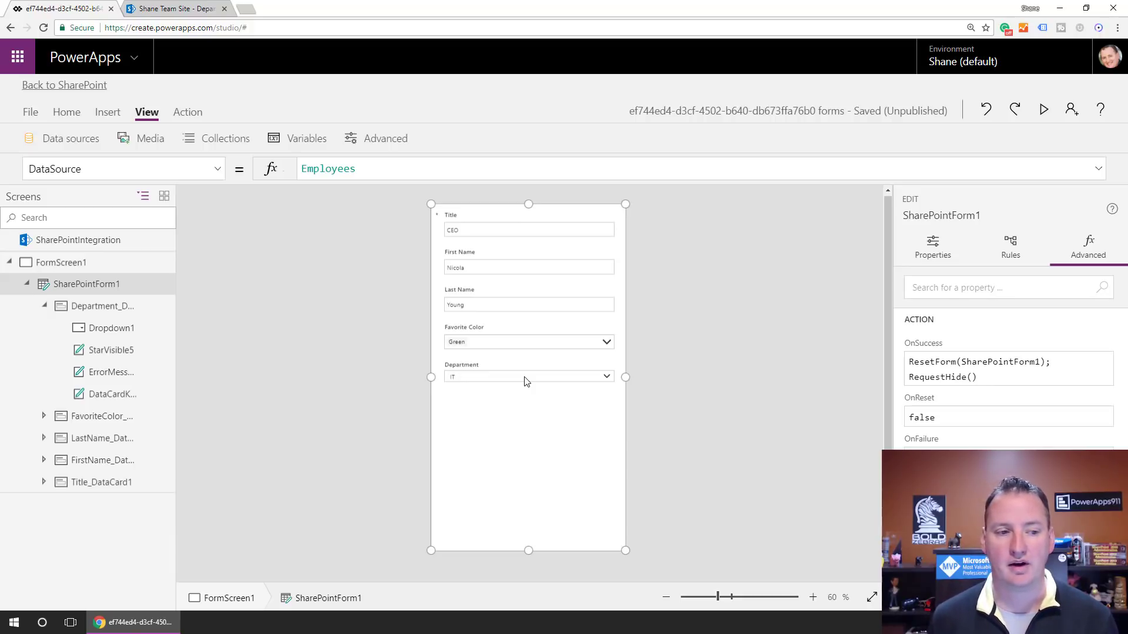
# Set the Default property of the Department drop-down to ThisItem.Department.
pyautogui.click(523, 381)
pyautogui.click(523, 379)
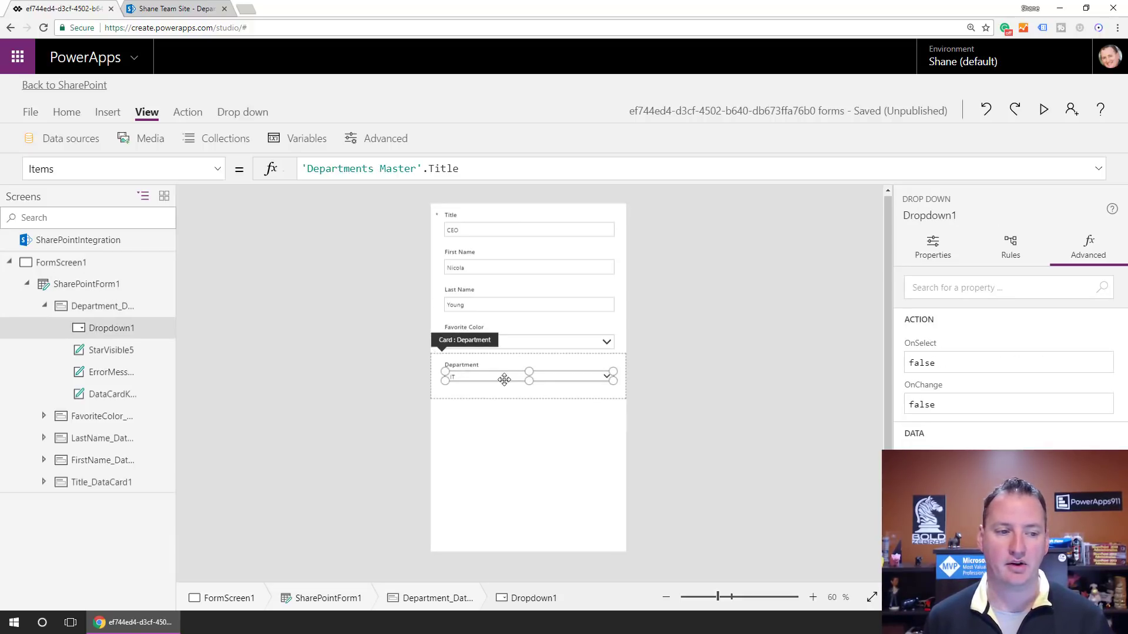
pyautogui.click(217, 169)
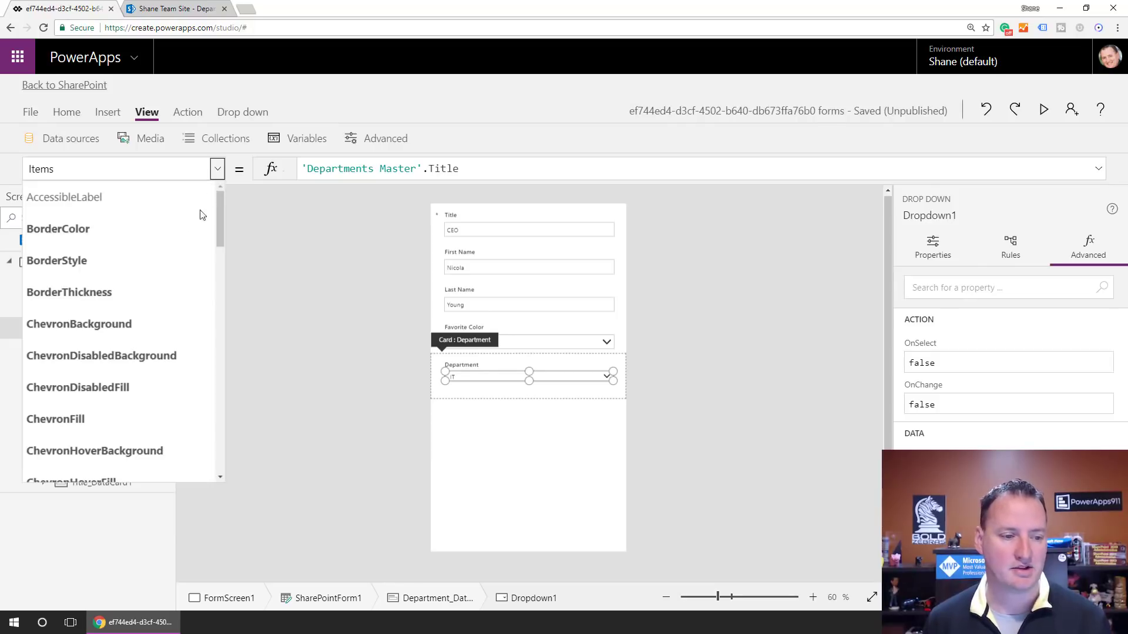
pyautogui.scroll(-3, 118, 340)
pyautogui.scroll(-2, 80, 347)
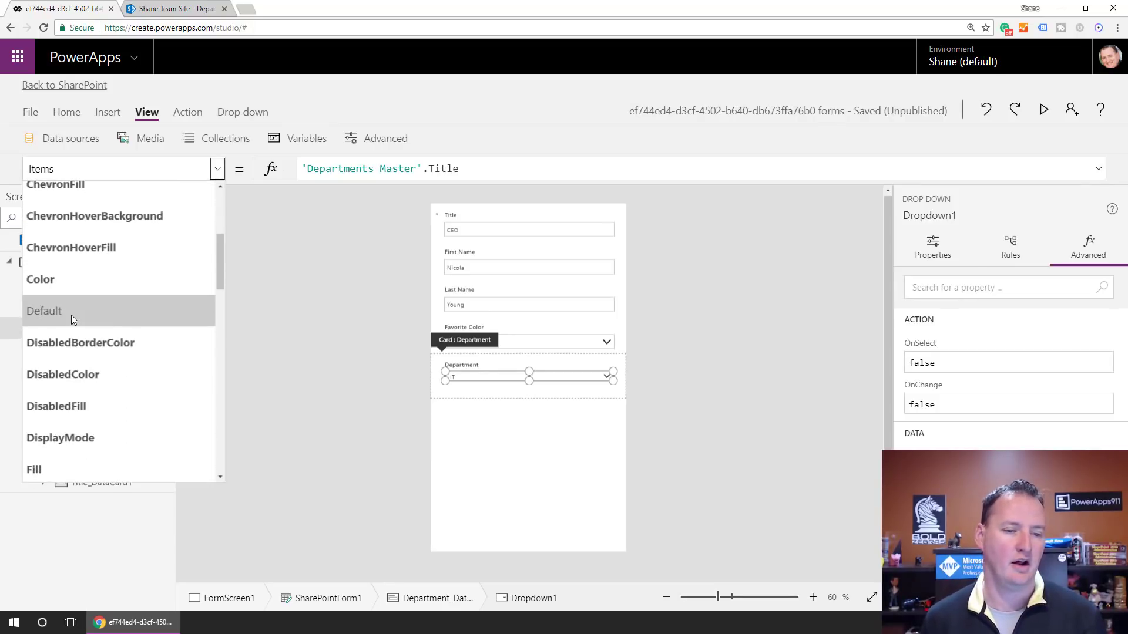
pyautogui.click(72, 315)
pyautogui.moveTo(316, 169); pyautogui.dragTo(301, 168)
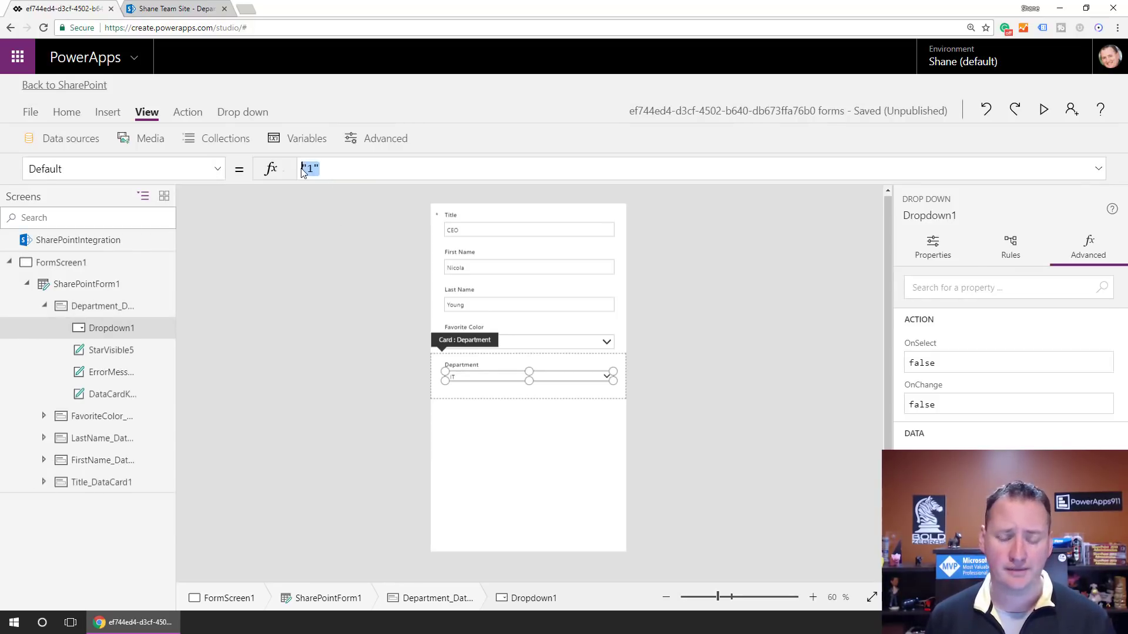
pyautogui.press('BackSpace')
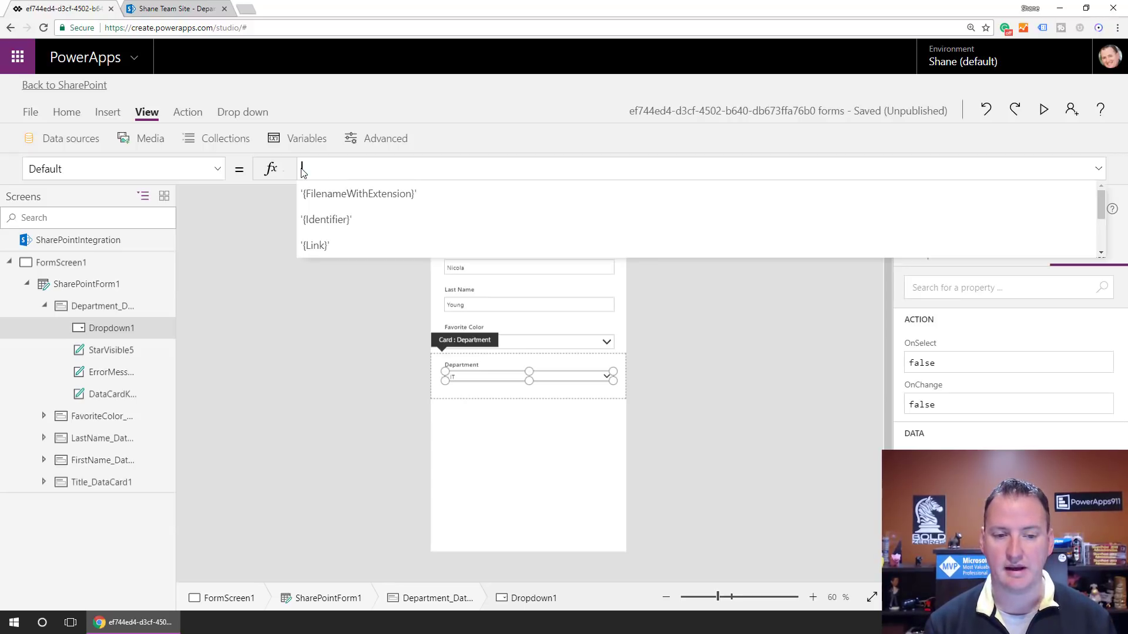
pyautogui.write('This')
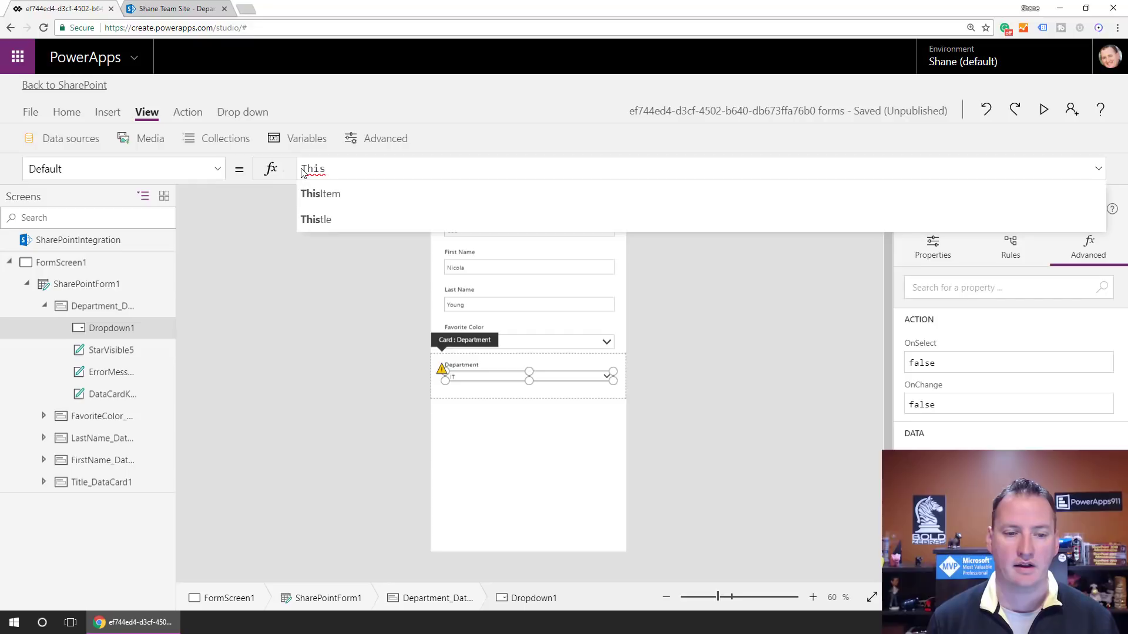
pyautogui.write('Item.d')
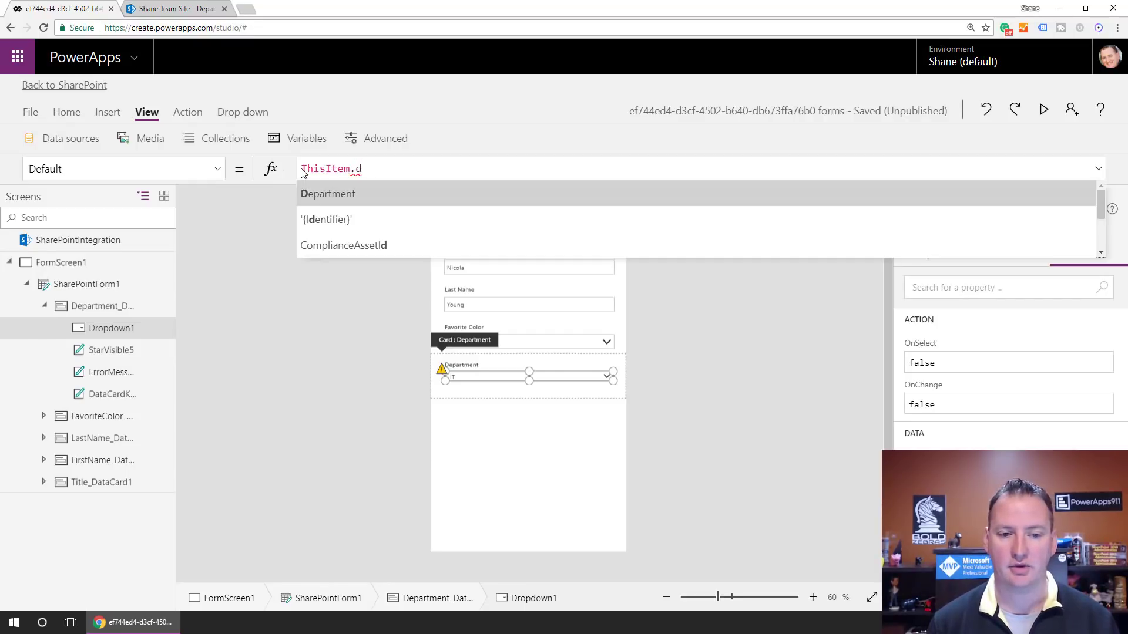
pyautogui.press('Tab')
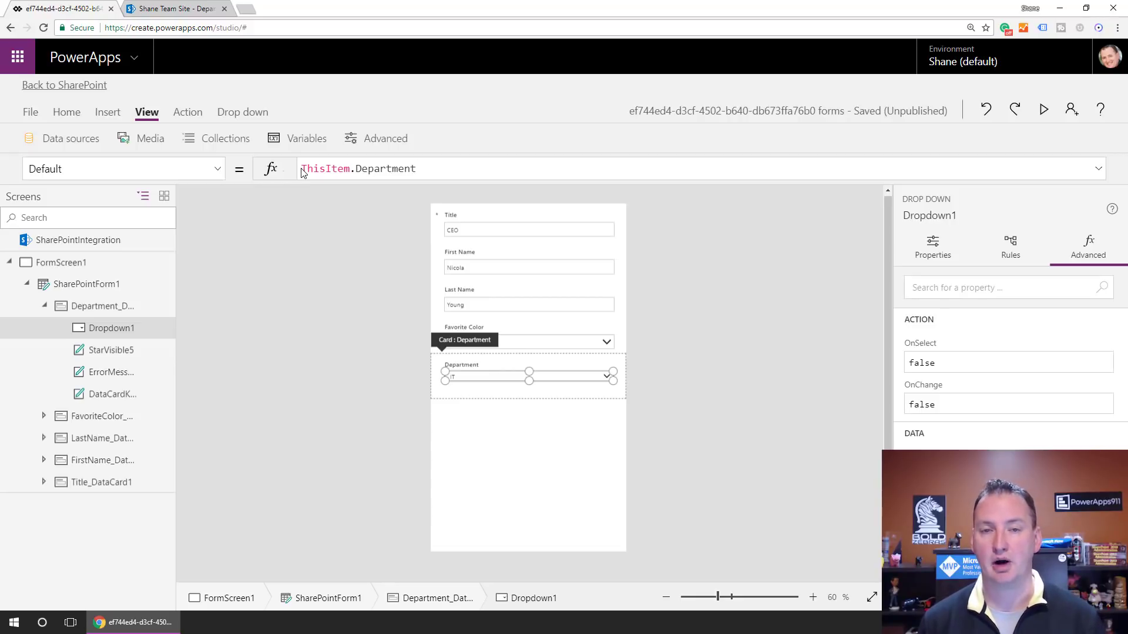
# Review the Department drop-down's Items formula, and preview the form to check the order of its choices.
pyautogui.click(516, 381)
pyautogui.click(217, 169)
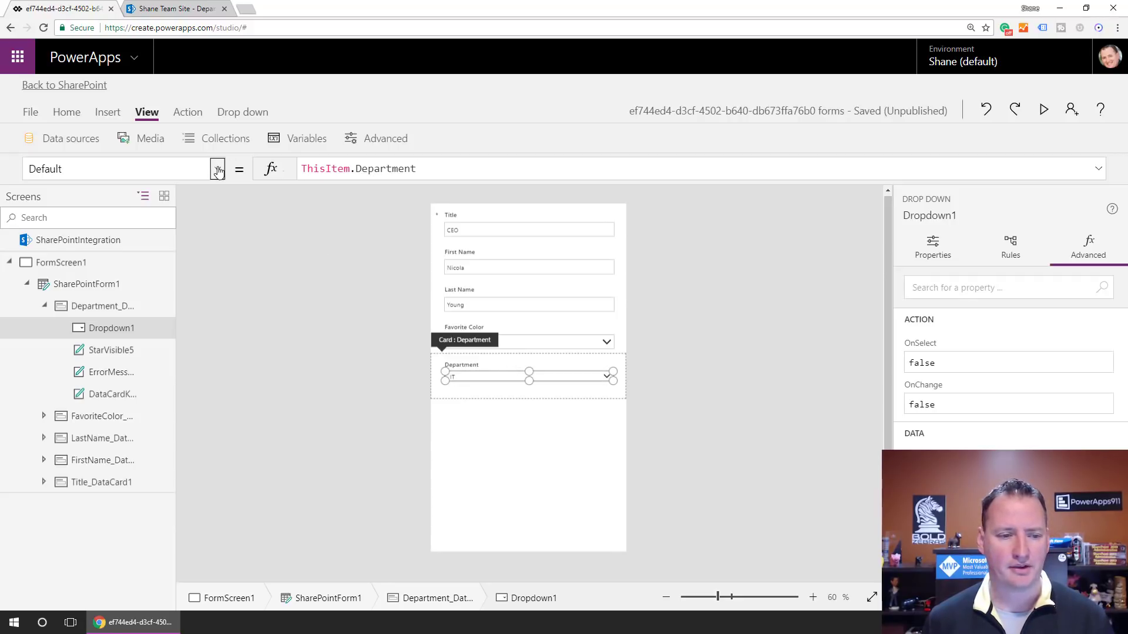
pyautogui.scroll(-5, 108, 389)
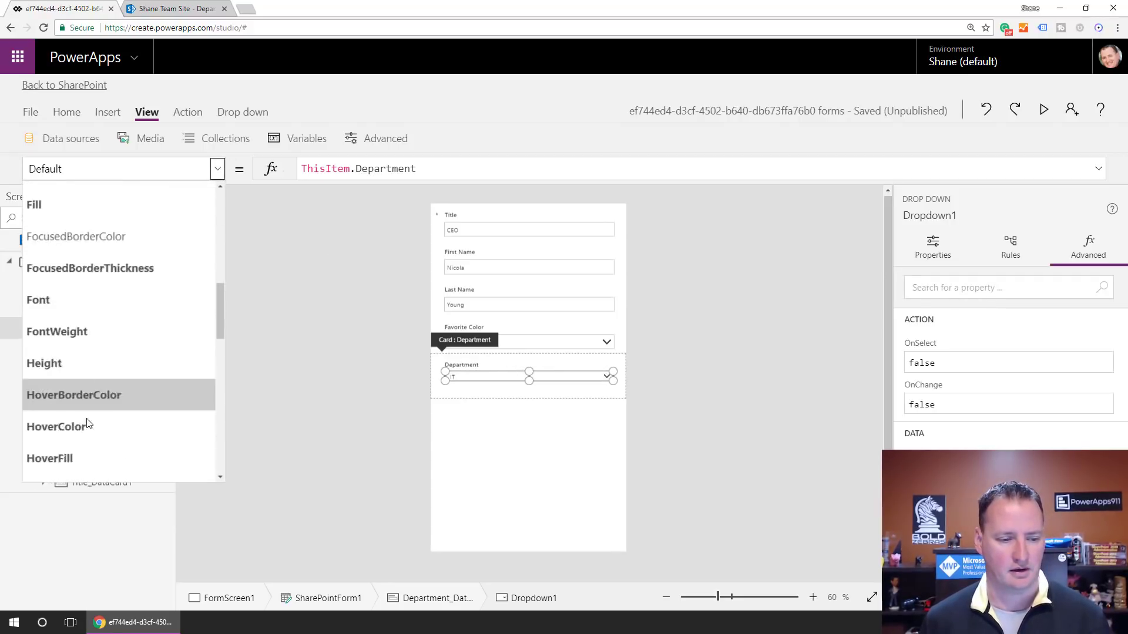
pyautogui.click(53, 438)
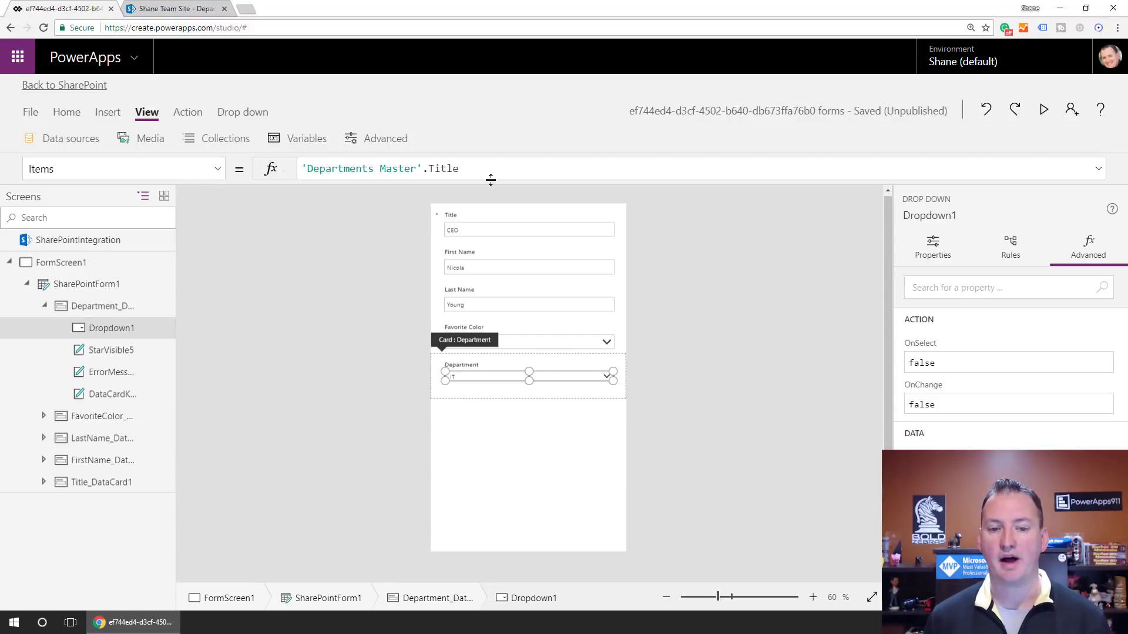
pyautogui.click(1045, 109)
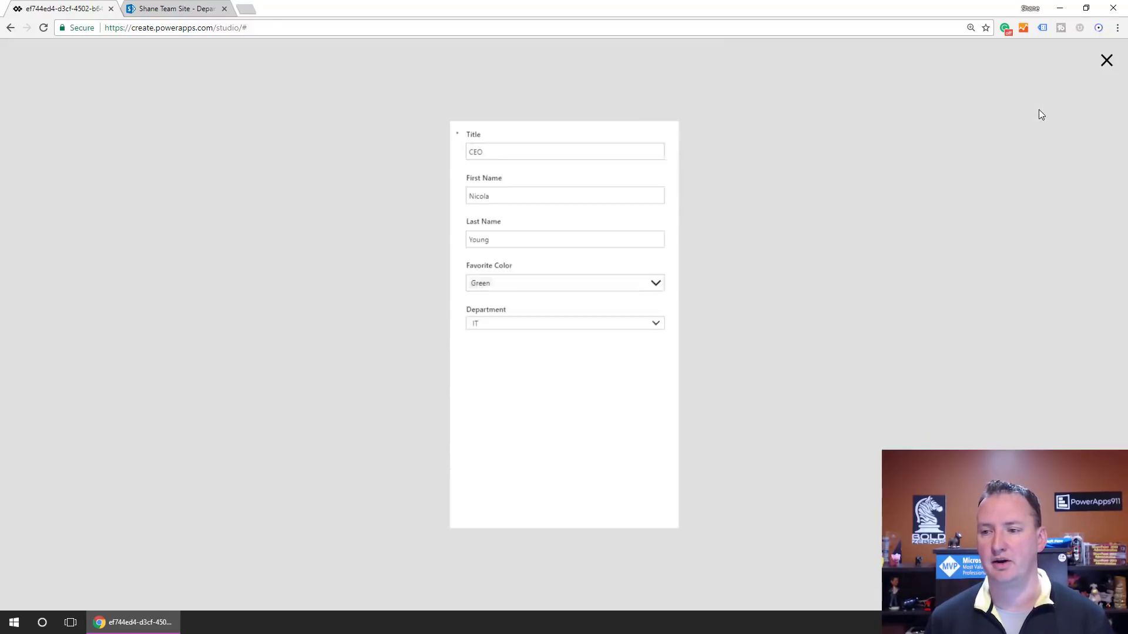
pyautogui.click(692, 325)
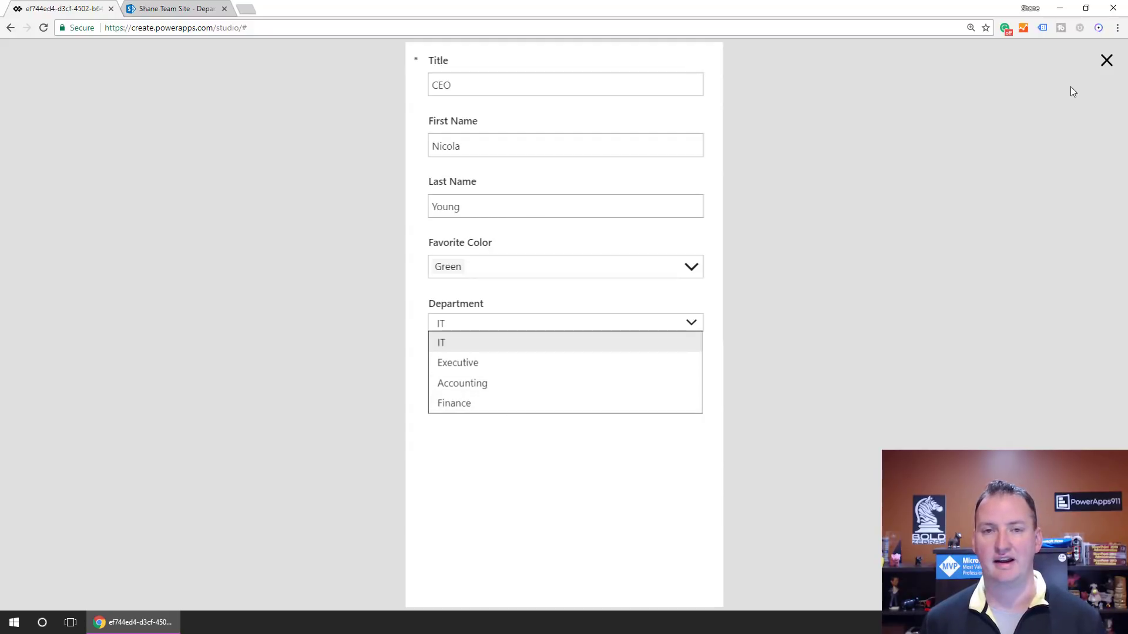
pyautogui.click(1106, 60)
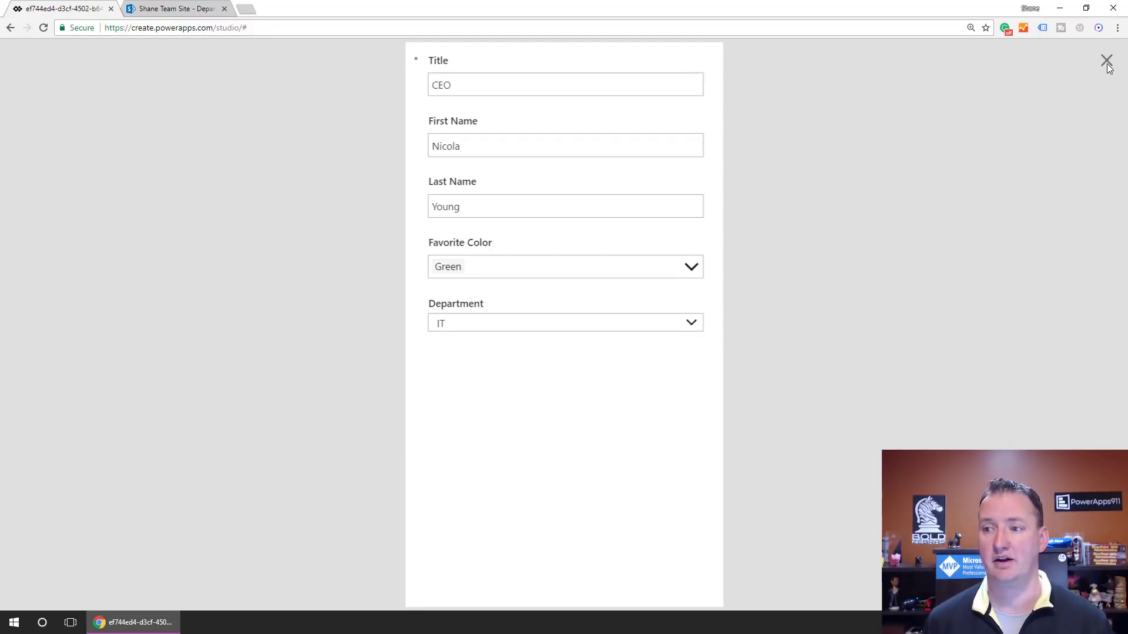
# Sort the Department drop-down's choices by setting its Items property to SortByColumns('Departments Master'.Title,"Title").
pyautogui.click(517, 379)
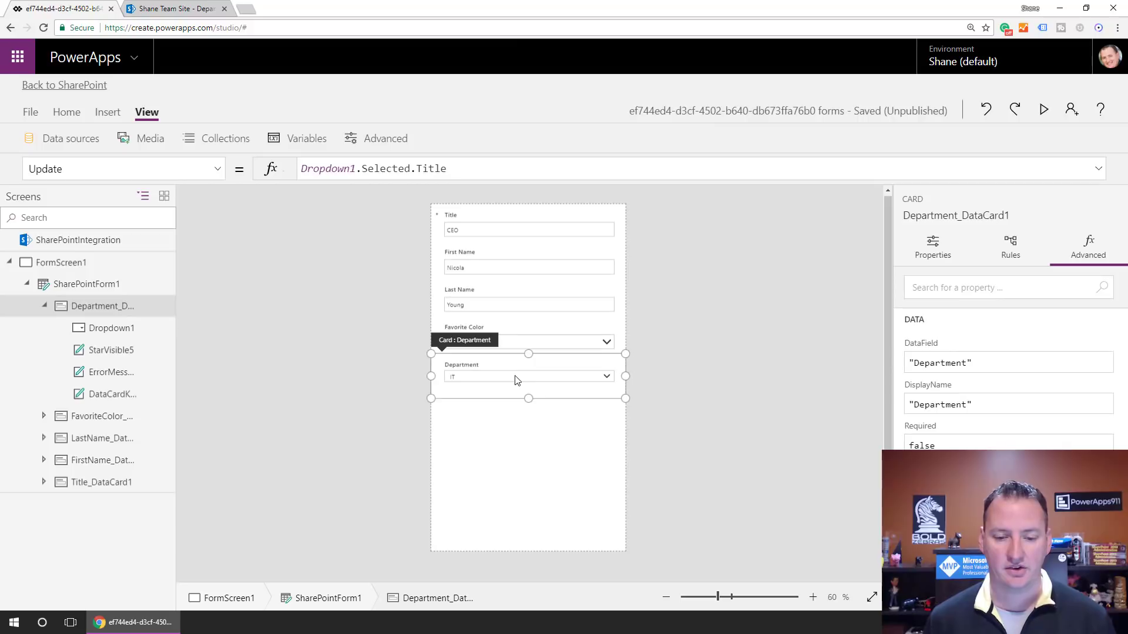
pyautogui.click(516, 380)
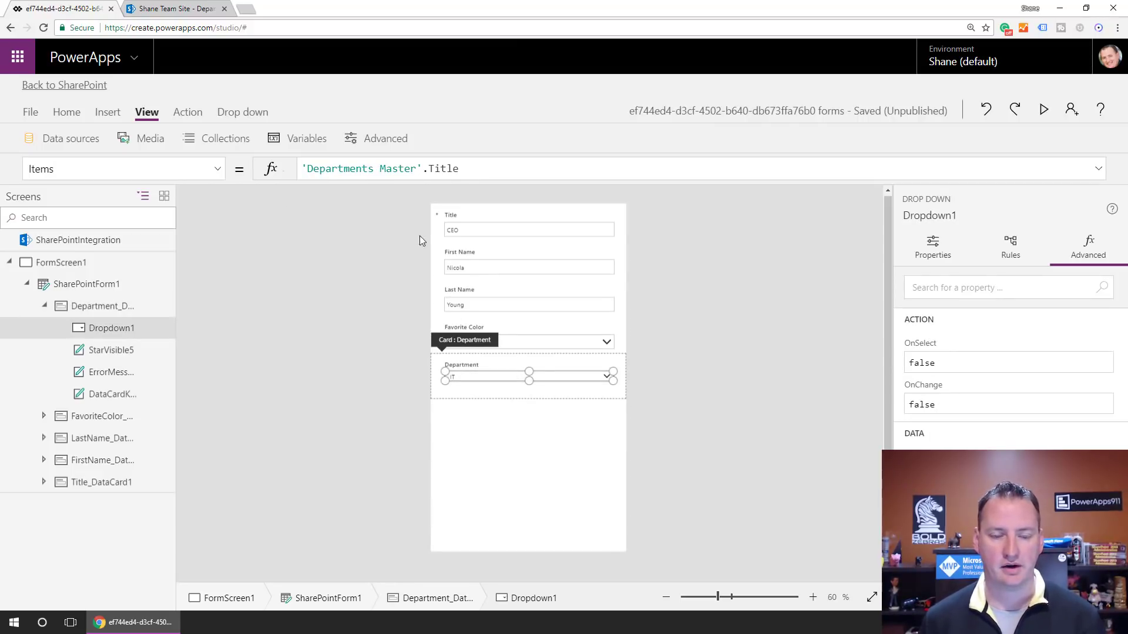
pyautogui.click(479, 171)
pyautogui.press('Home')
pyautogui.write('Sort')
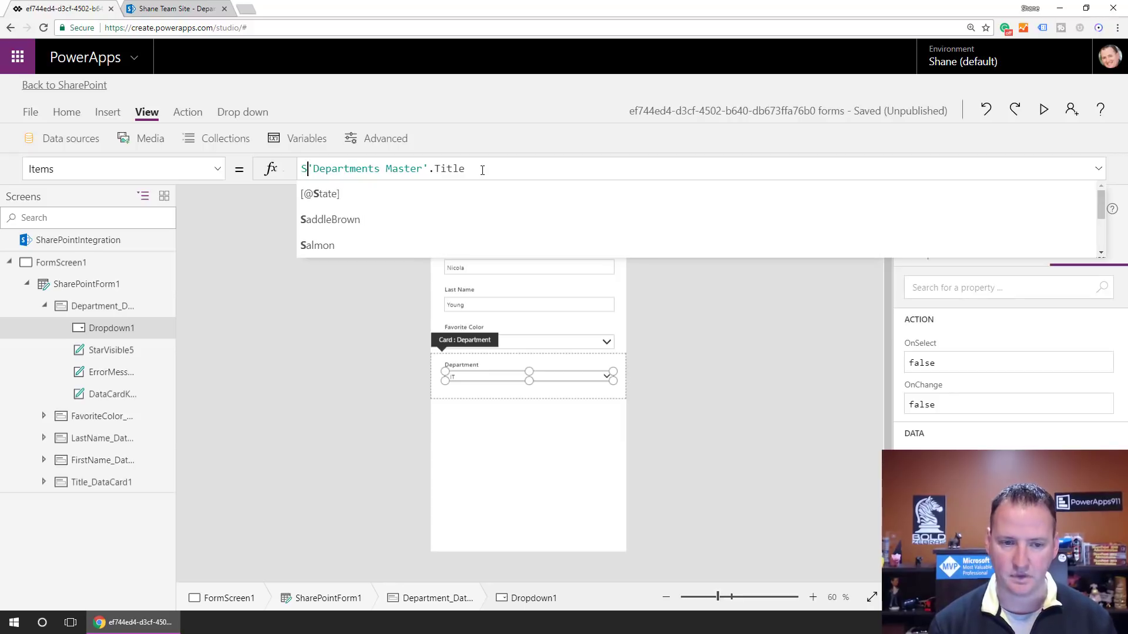
pyautogui.press('Down')
pyautogui.press('Tab')
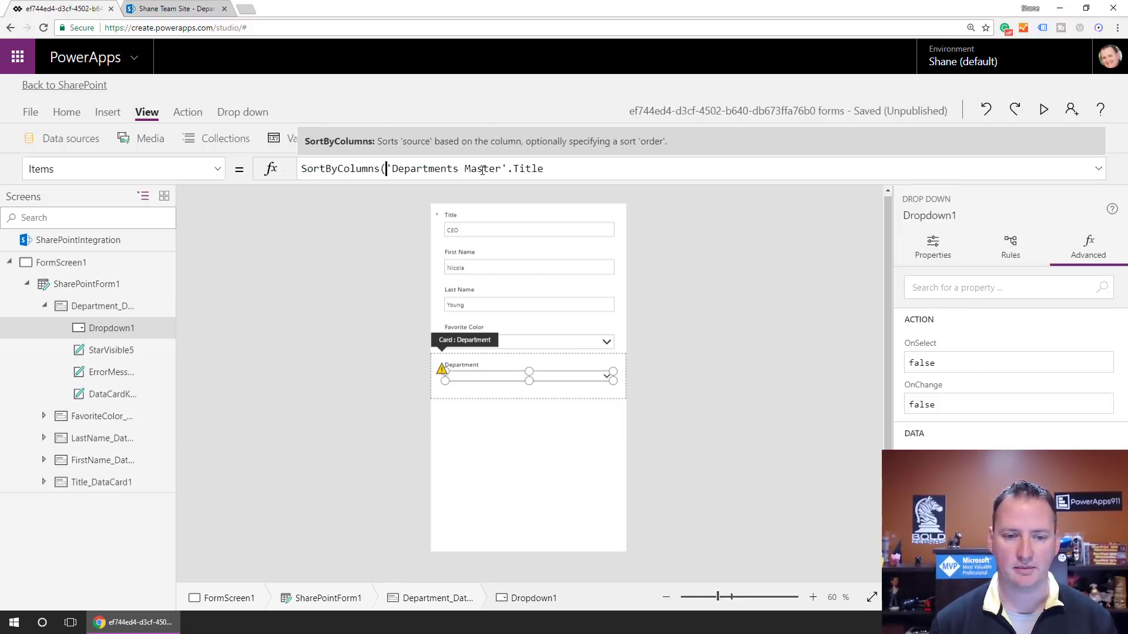
pyautogui.write('(')
pyautogui.press('End')
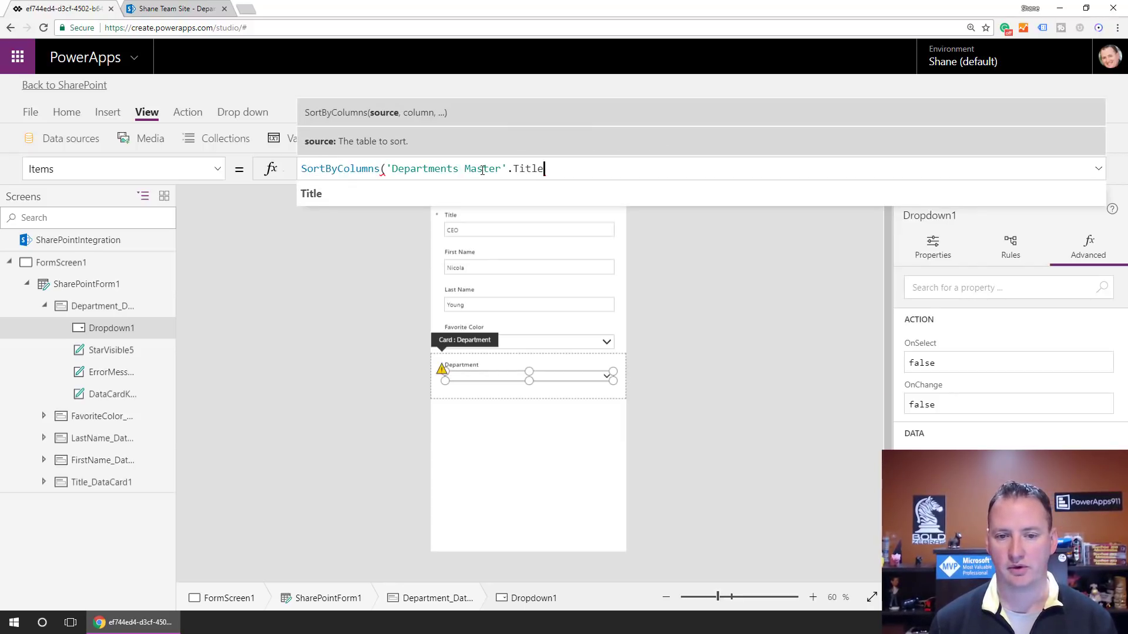
pyautogui.write(',')
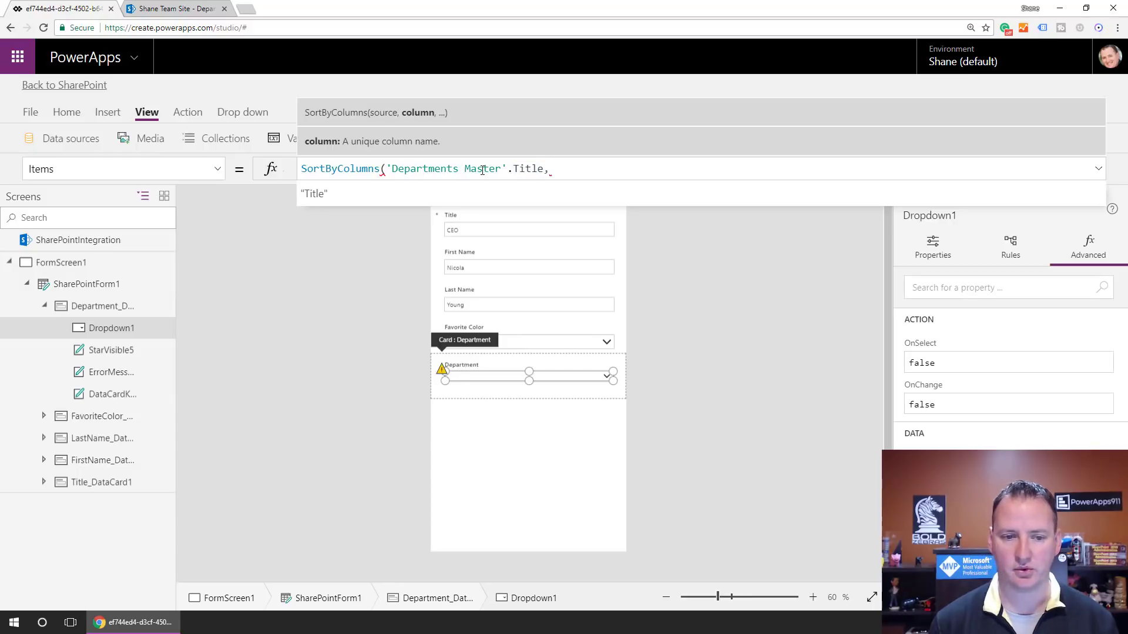
pyautogui.press('Tab')
pyautogui.write(')')
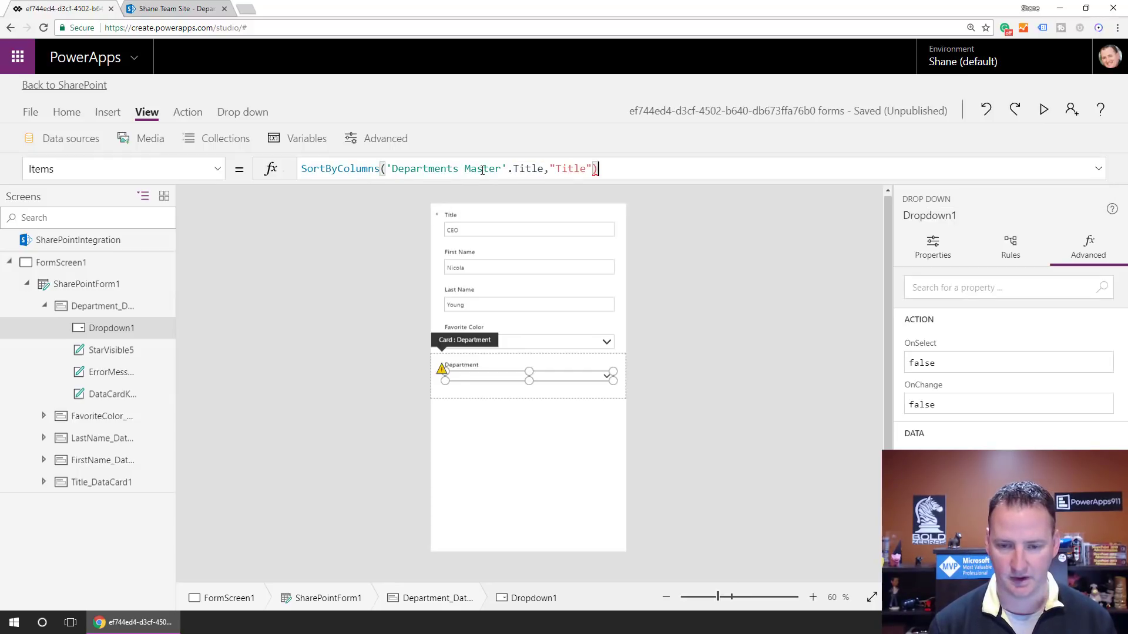
pyautogui.click(511, 397)
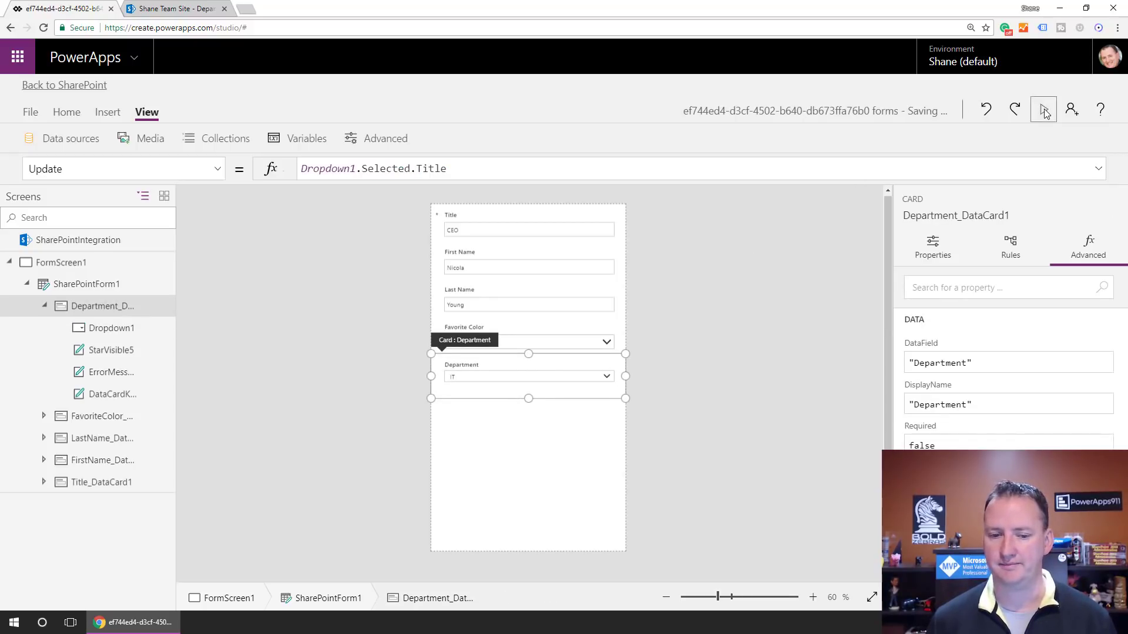
# Preview the form, check the sort order of the Department choices, and close the preview.
pyautogui.click(1043, 111)
pyautogui.click(697, 332)
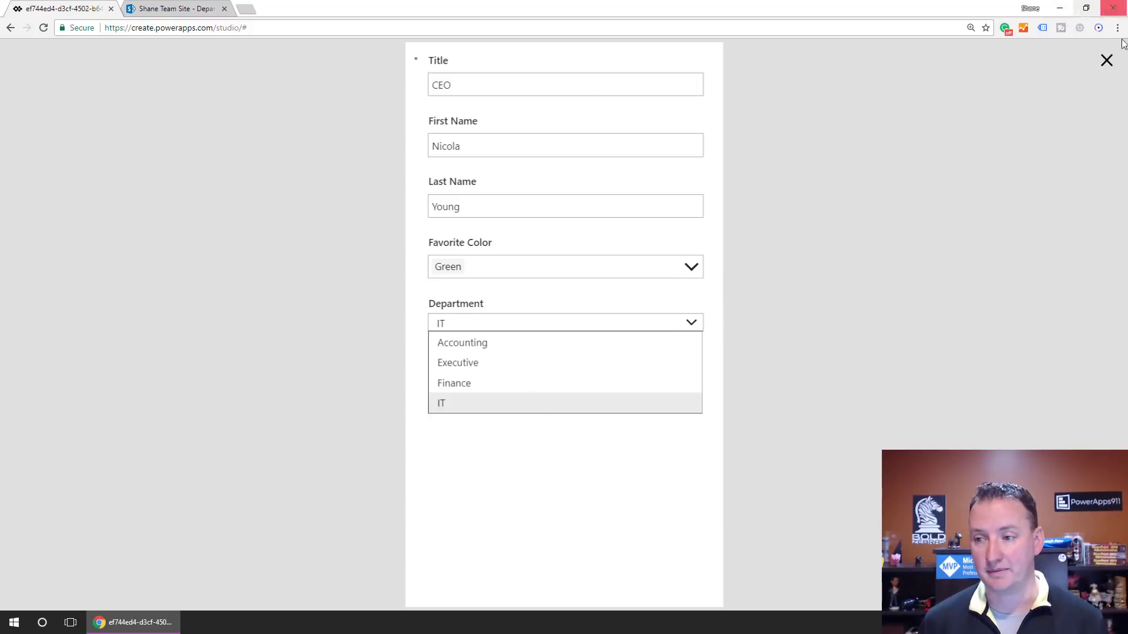
pyautogui.click(1108, 62)
pyautogui.click(1107, 61)
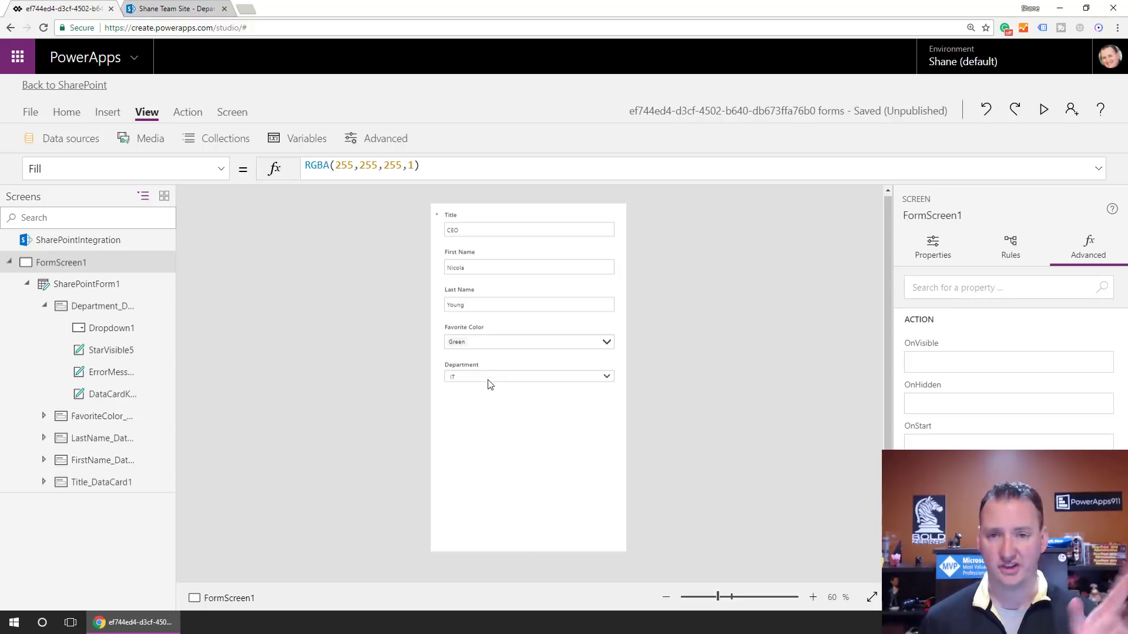
# Publish the customized form while returning to SharePoint, and open the CEO item of the Employees list for editing.
pyautogui.click(86, 88)
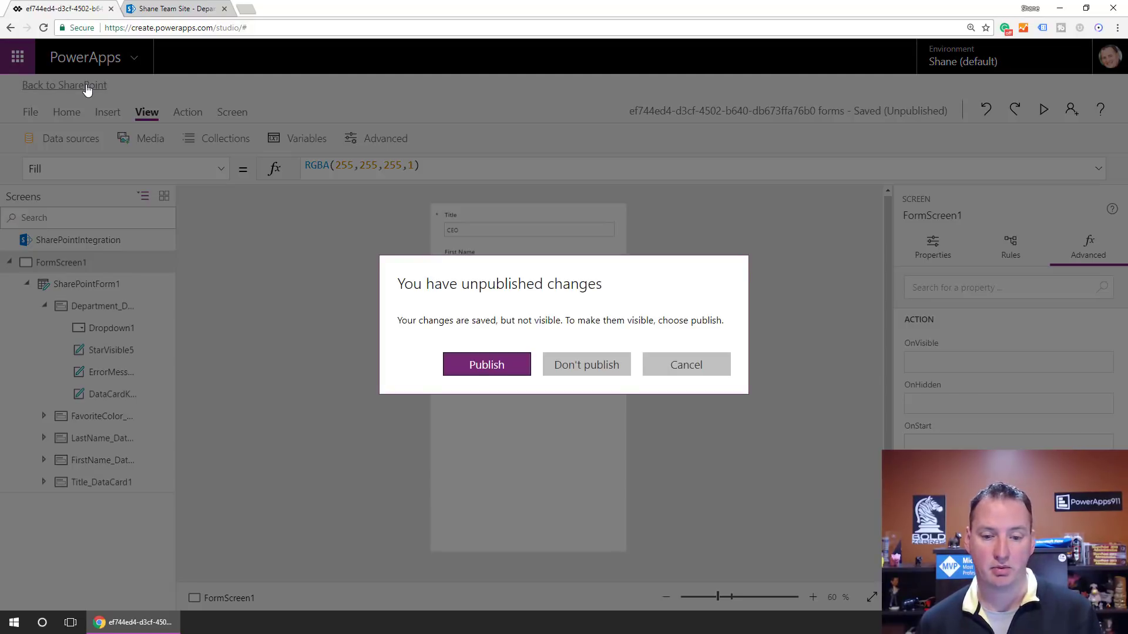
pyautogui.click(514, 373)
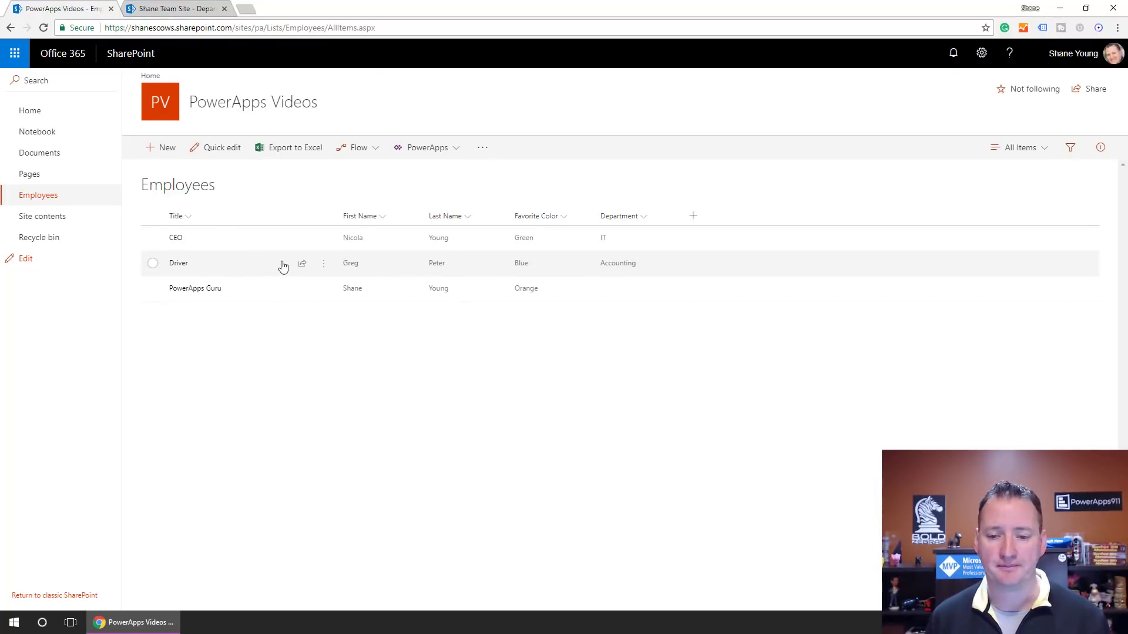
pyautogui.click(241, 244)
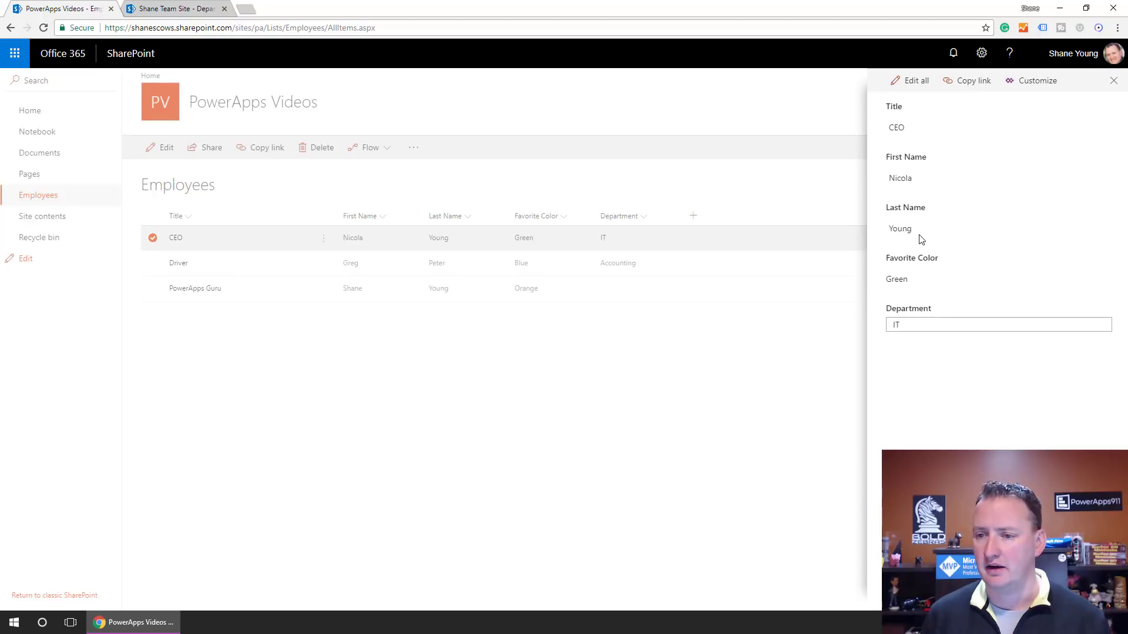
pyautogui.click(916, 83)
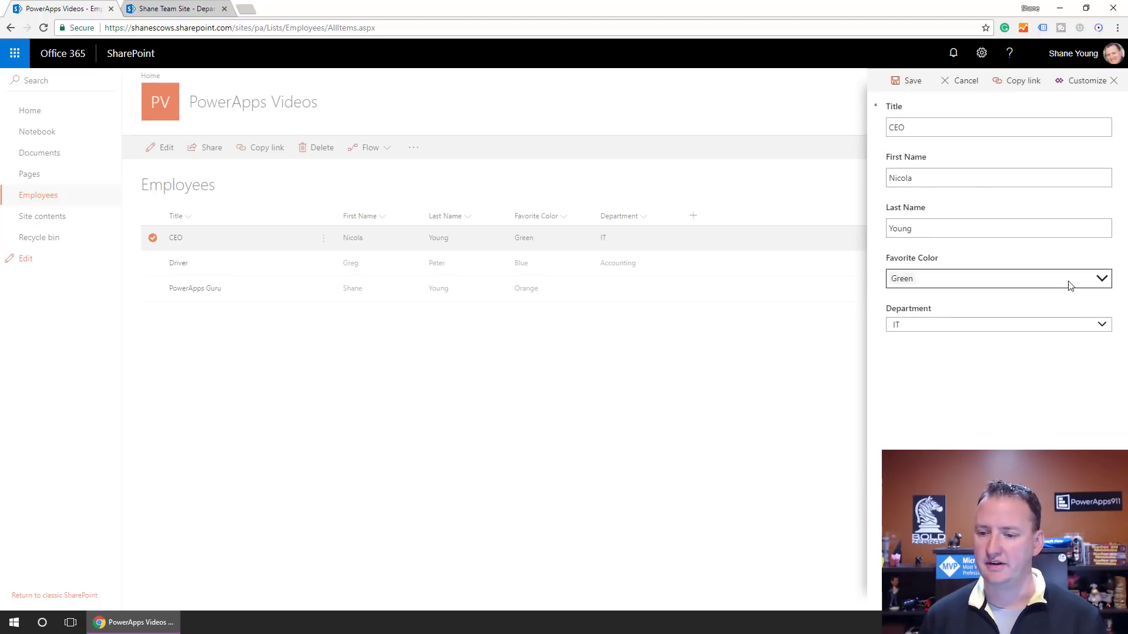
# Check the Favorite Color and Department choices in the CEO item's edit form, and save the item.
pyautogui.click(1102, 281)
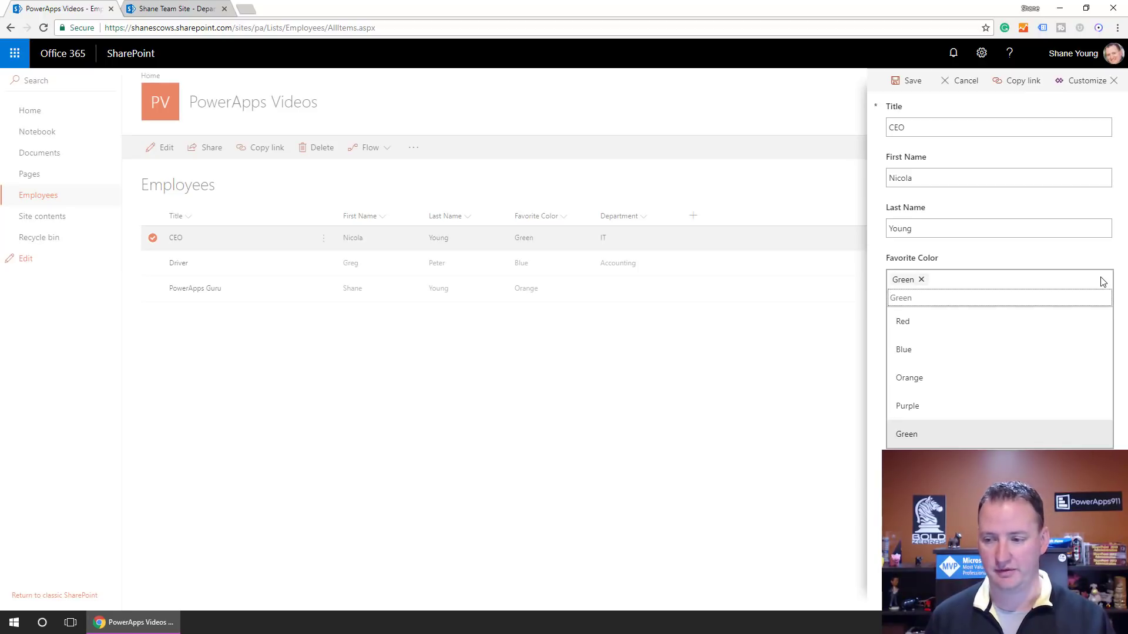
pyautogui.click(1076, 260)
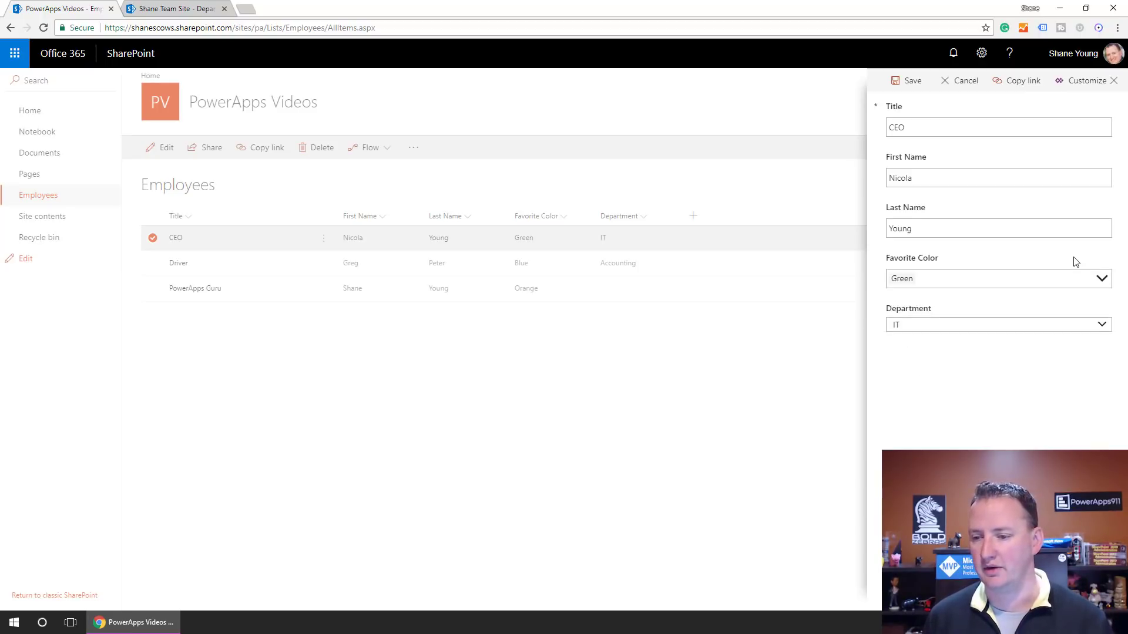
pyautogui.click(1101, 324)
pyautogui.click(1054, 312)
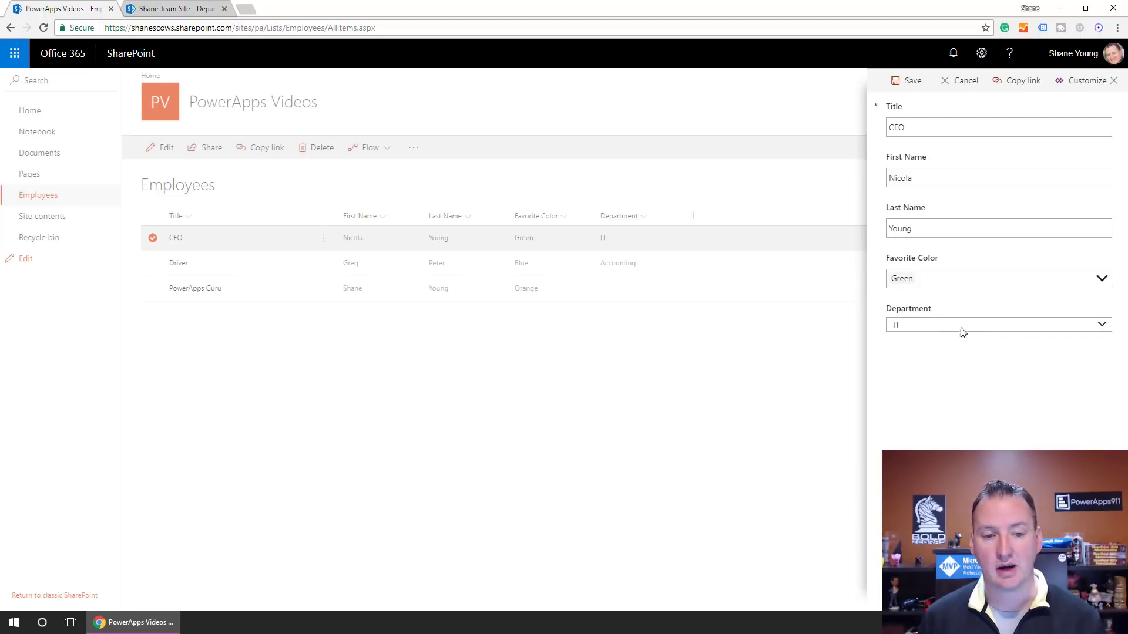
pyautogui.click(911, 86)
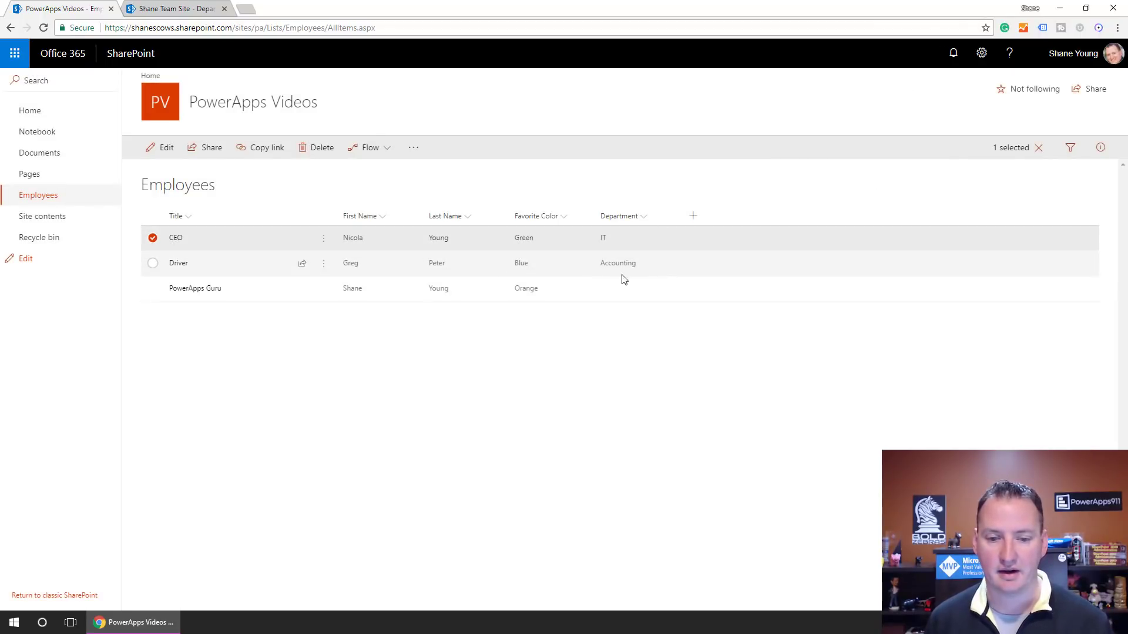
# Edit the Driver item of the Employees list, set its Department to Executive, and save it.
pyautogui.click(251, 266)
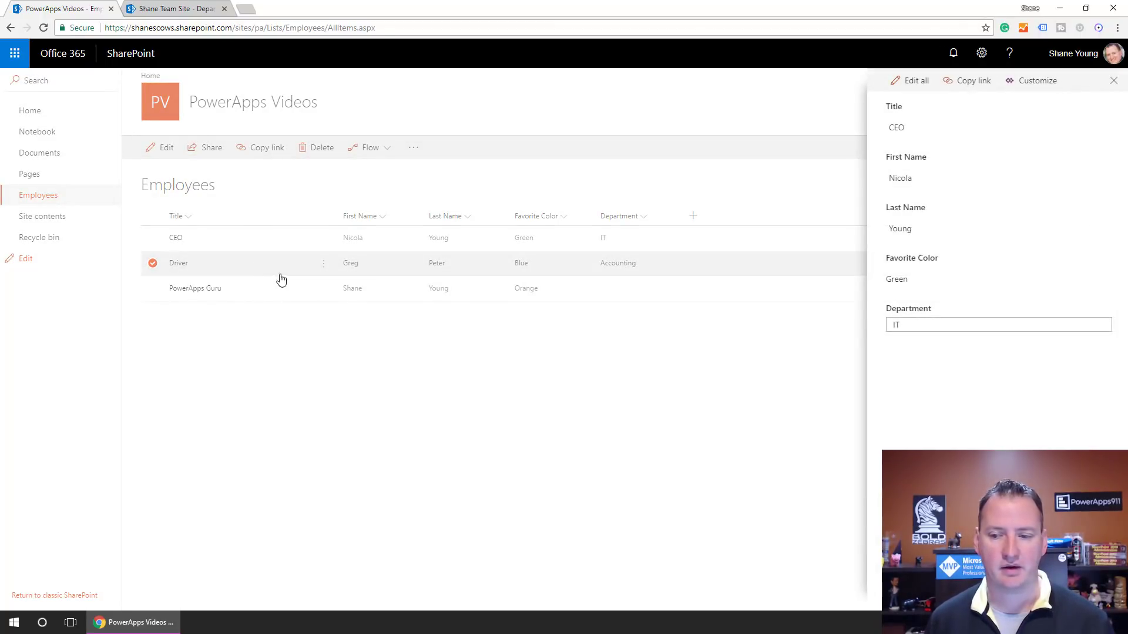
pyautogui.click(916, 82)
pyautogui.click(1101, 325)
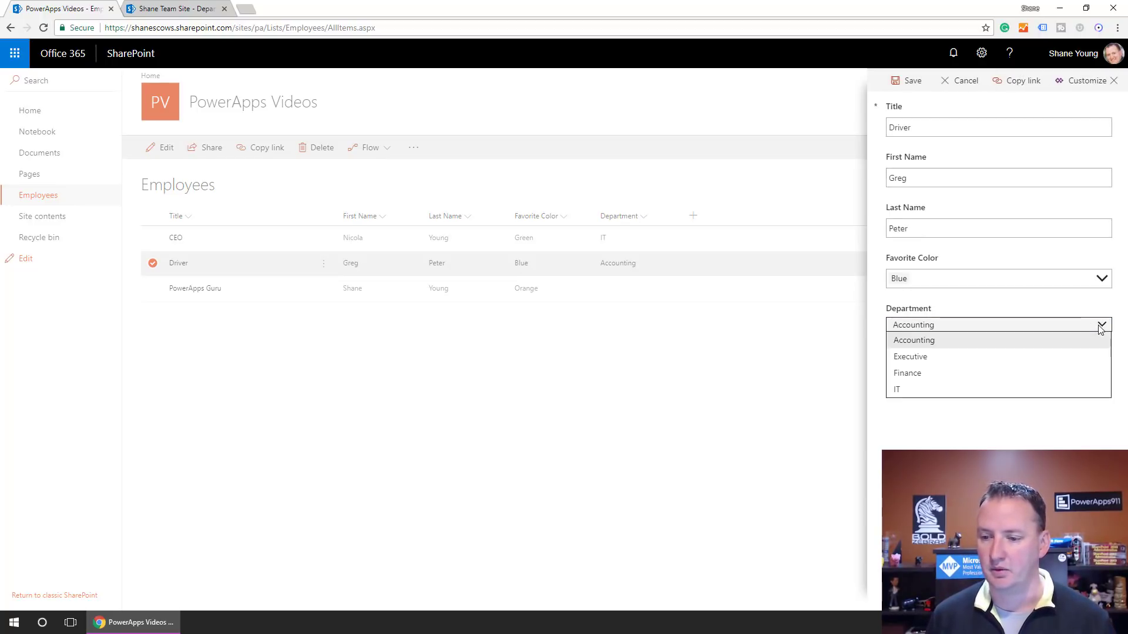
pyautogui.click(922, 358)
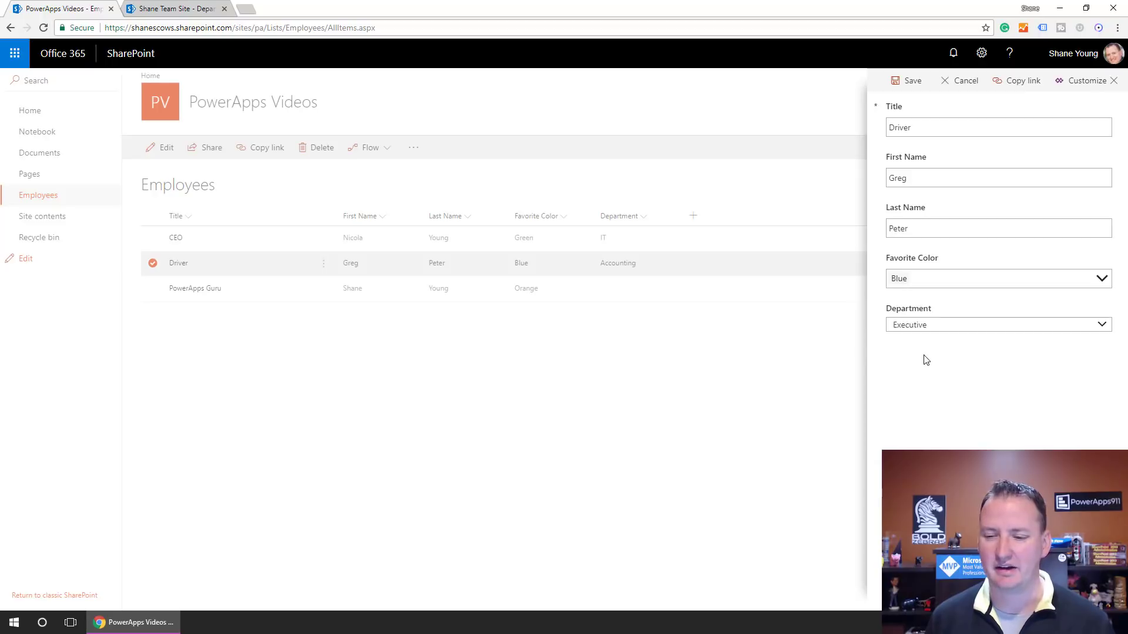
pyautogui.click(909, 84)
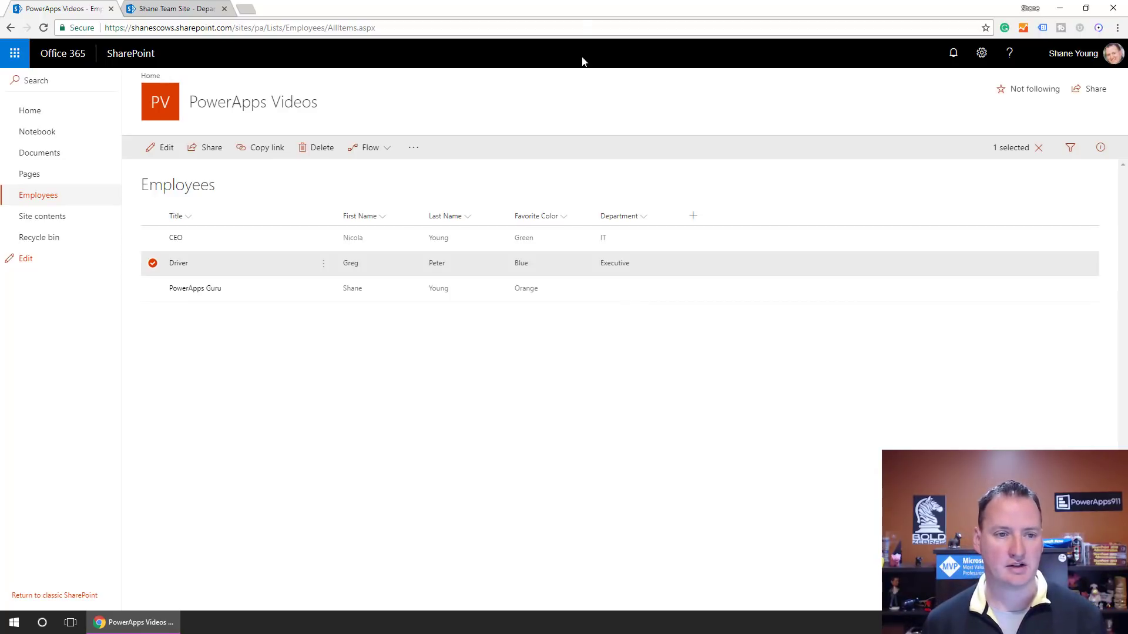
# Look over the Departments Master list, and check the default Department and its choices in a new Employees item.
pyautogui.click(179, 9)
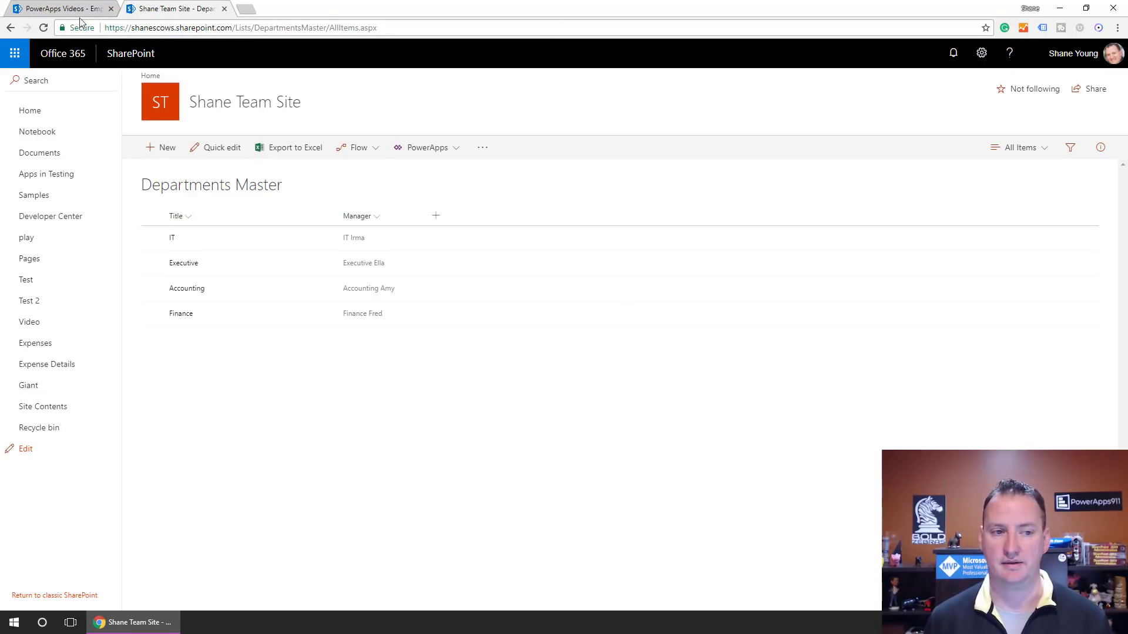
pyautogui.click(64, 9)
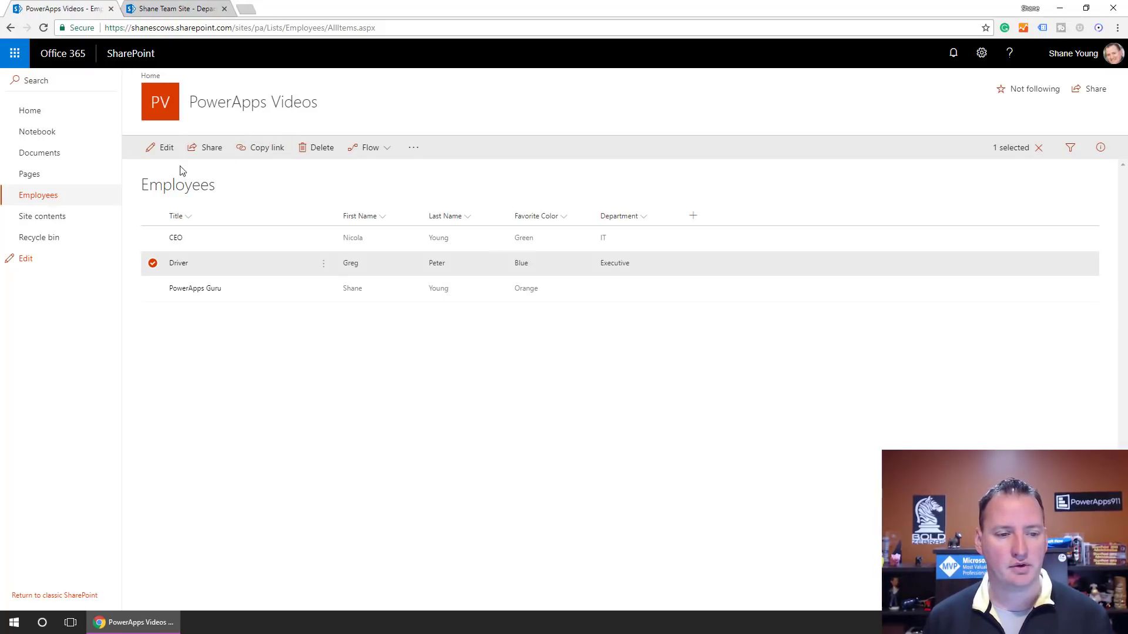
pyautogui.click(283, 379)
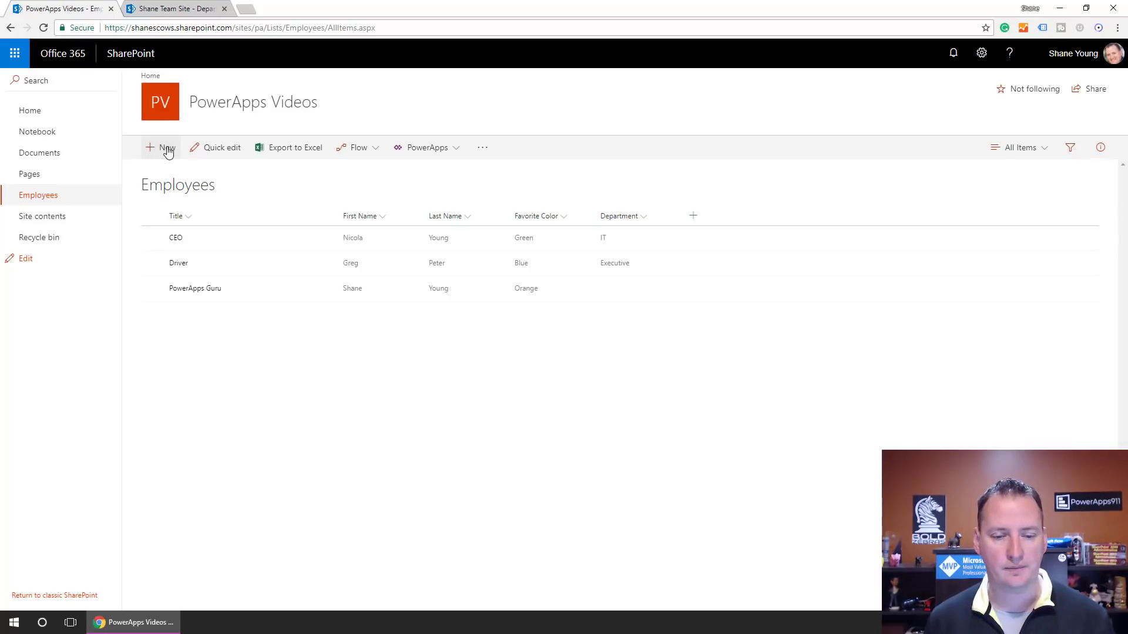
pyautogui.click(167, 149)
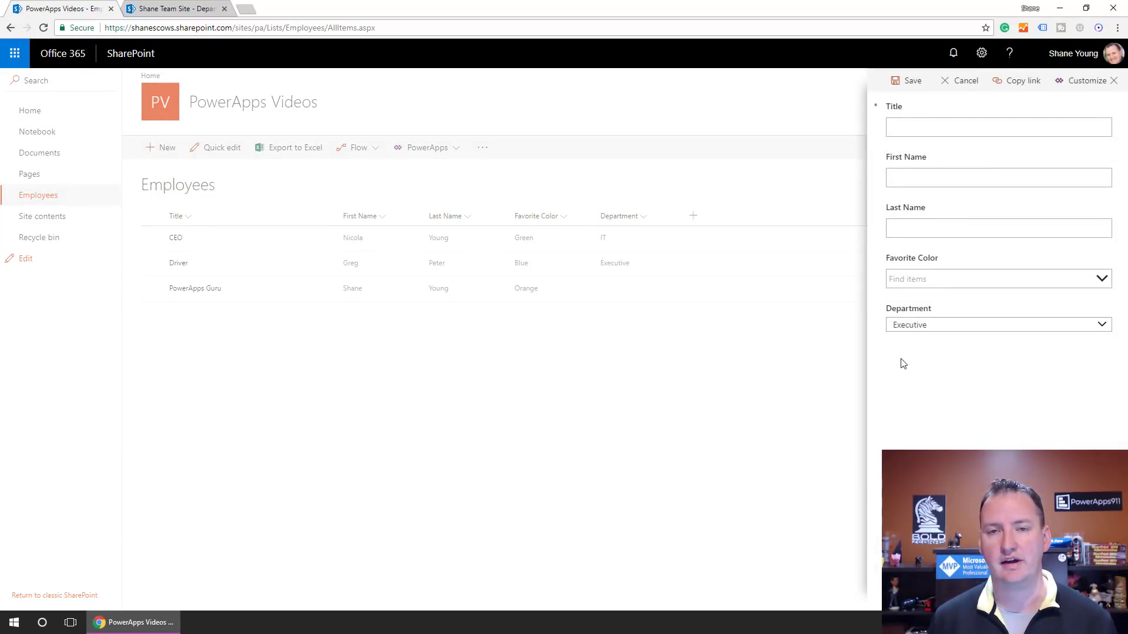
pyautogui.click(1103, 327)
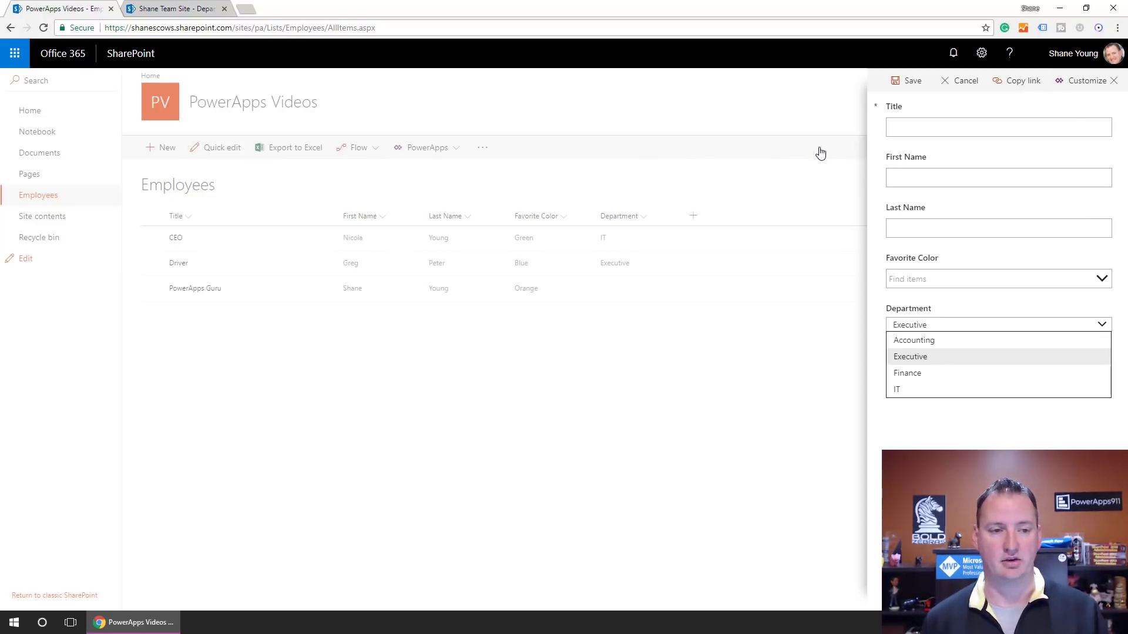
# Add and save a Departments Master item with "-" as both its Title and its Manager.
pyautogui.click(181, 10)
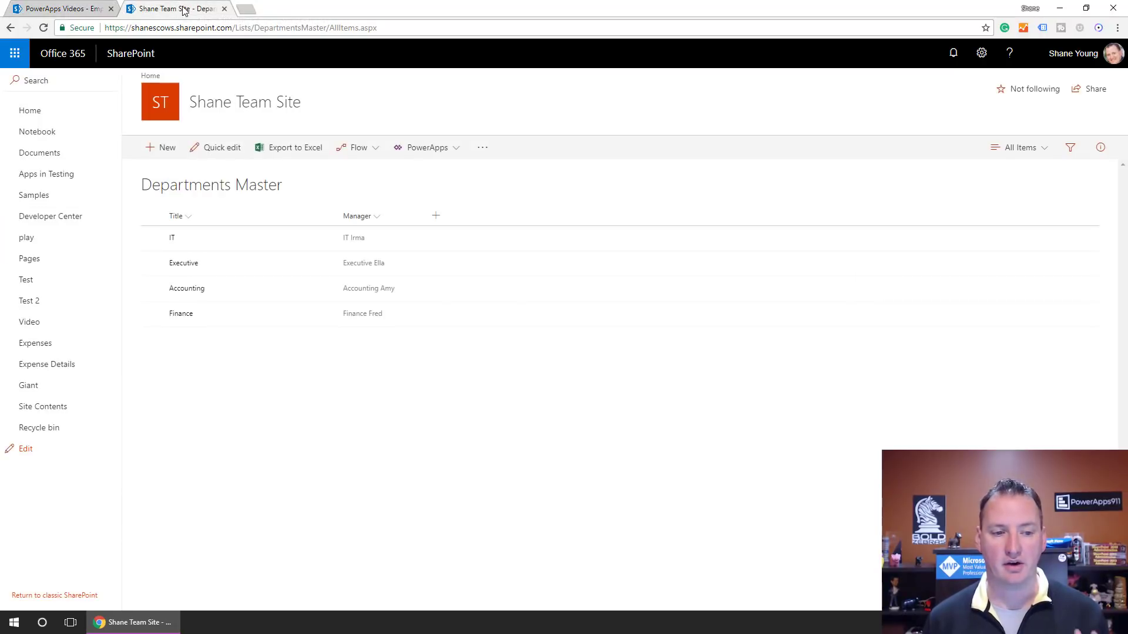
pyautogui.click(166, 147)
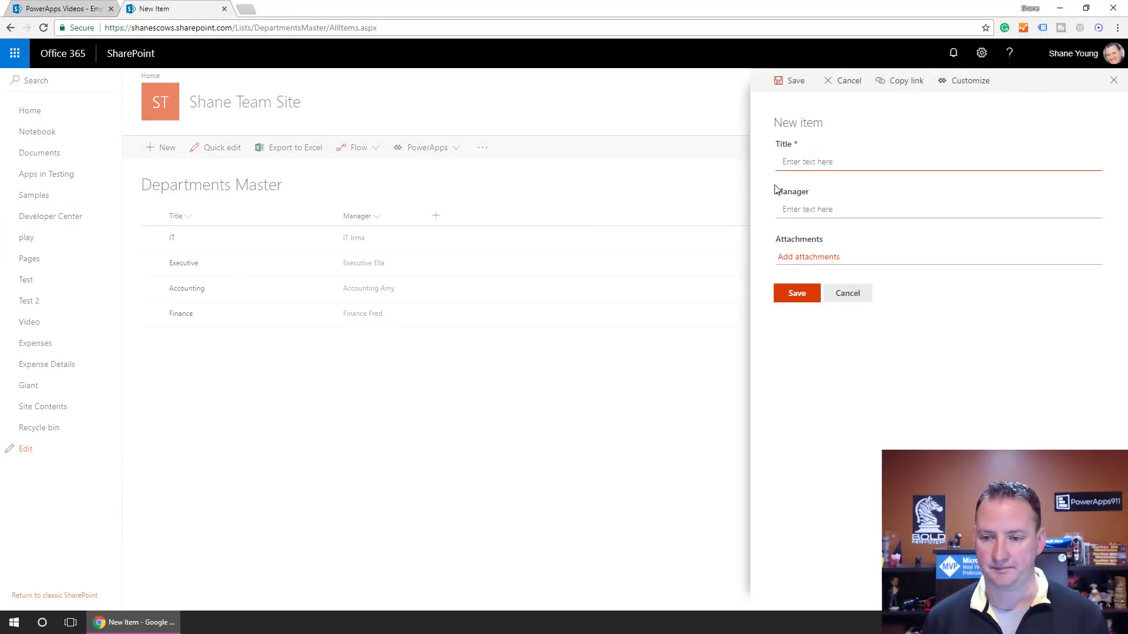
pyautogui.click(815, 178)
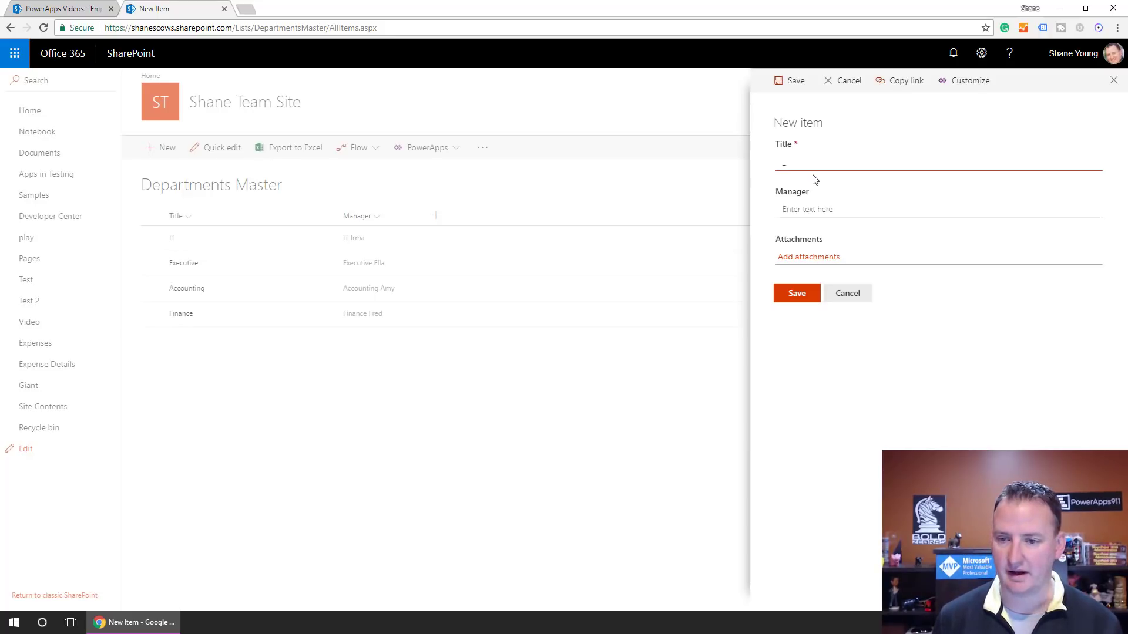
pyautogui.write('_')
pyautogui.press('BackSpace')
pyautogui.write('-')
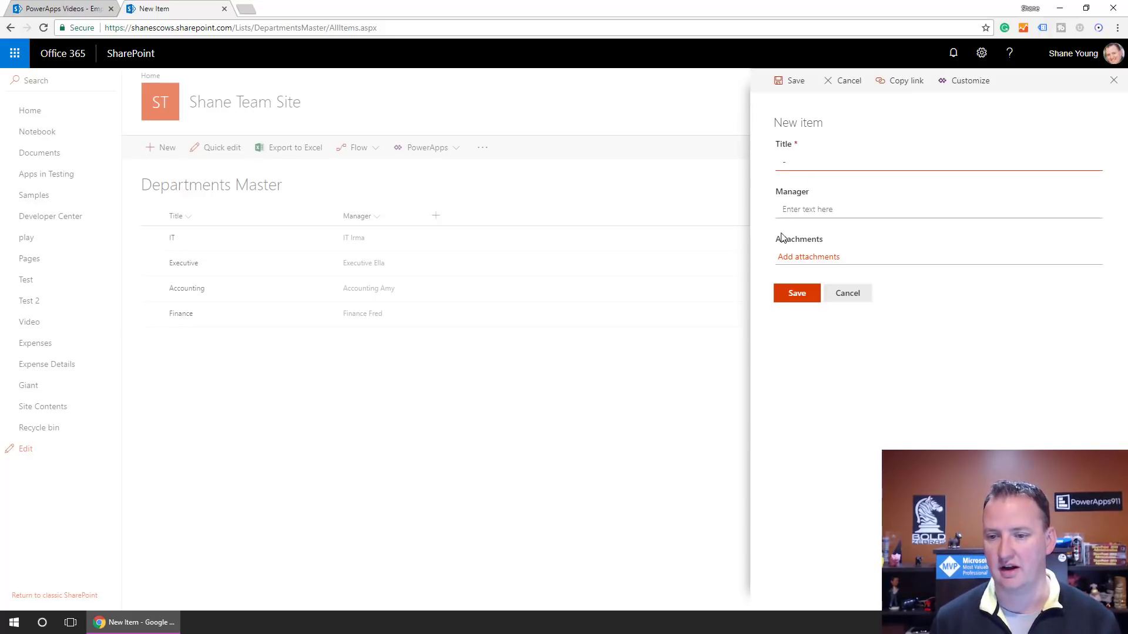
pyautogui.click(781, 210)
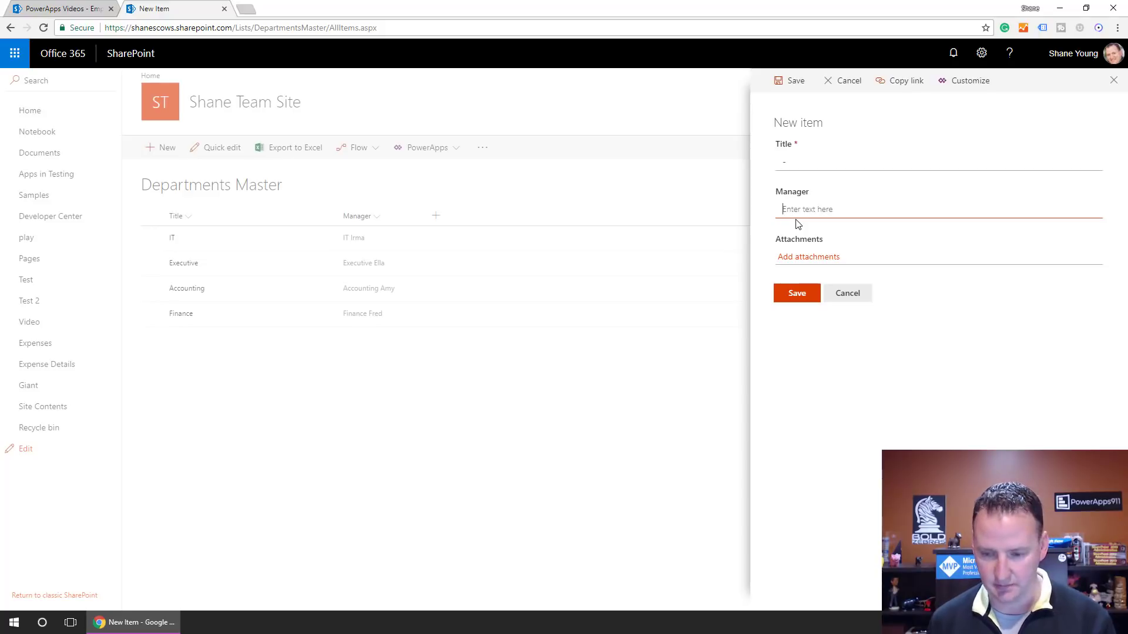
pyautogui.write('-')
pyautogui.click(782, 299)
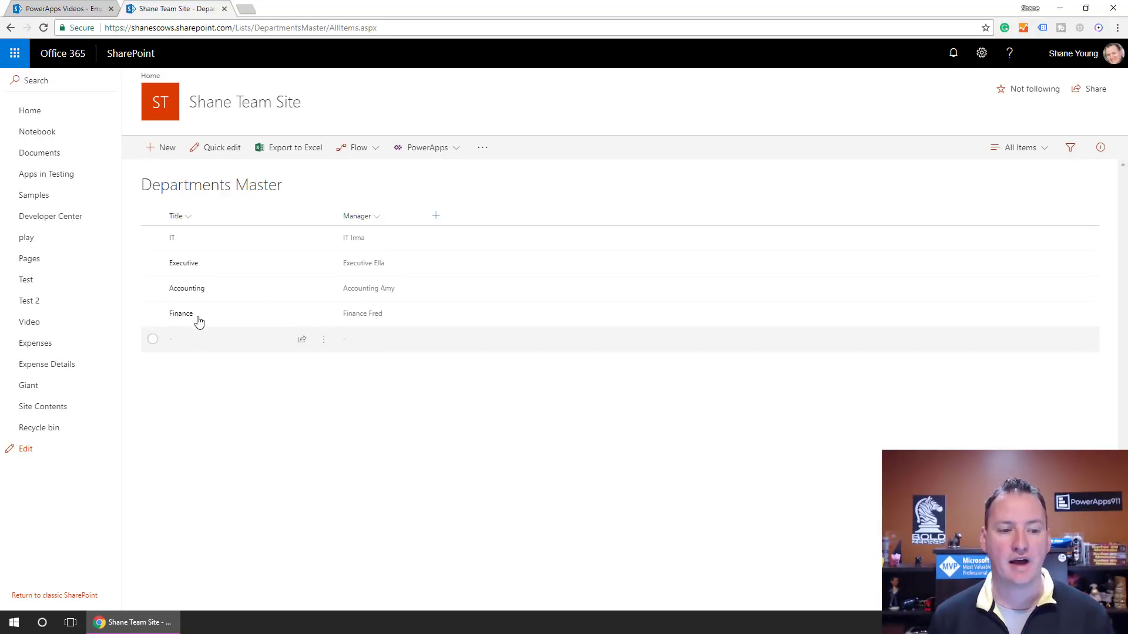
# Reopen the Employees list form for customization in PowerApps, skip the welcome dialog, and select the Department drop-down.
pyautogui.click(66, 15)
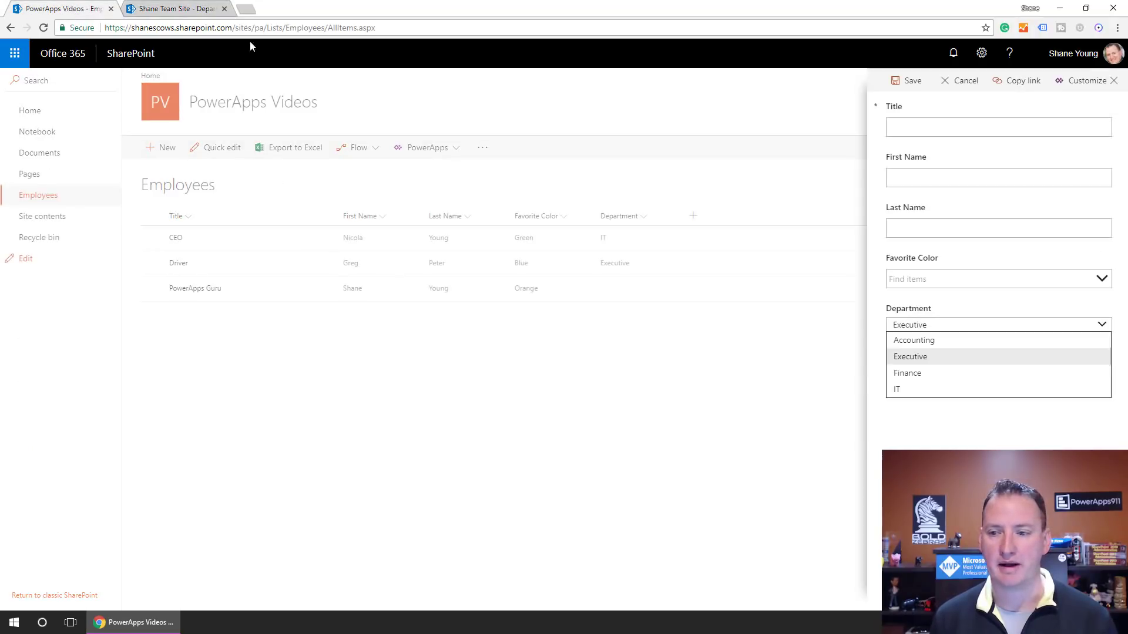
pyautogui.click(1081, 84)
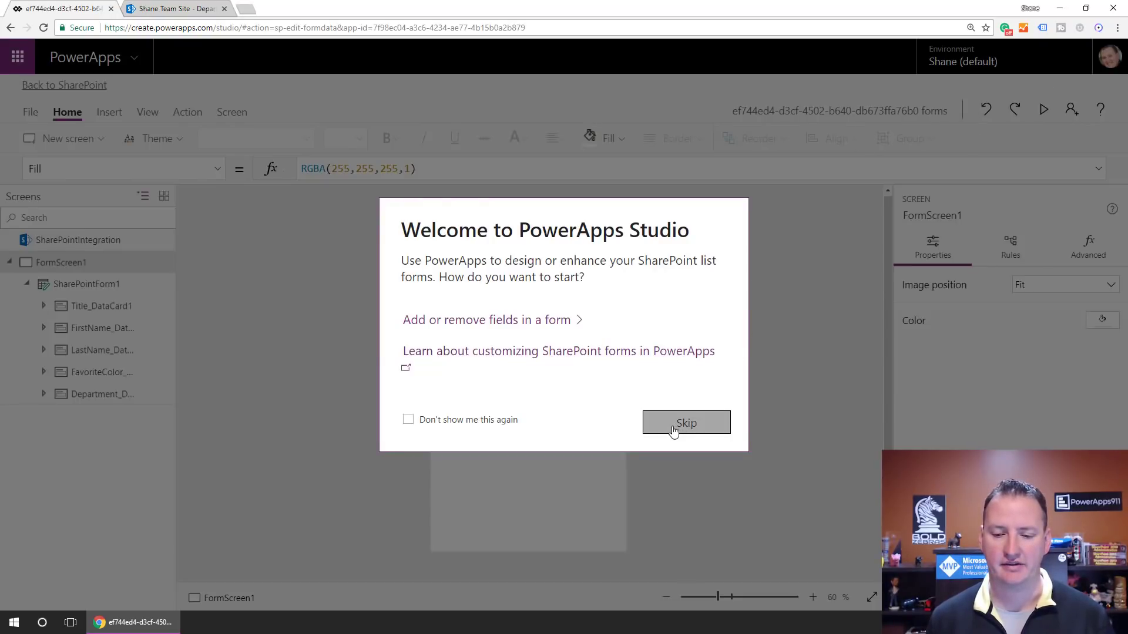
pyautogui.click(694, 423)
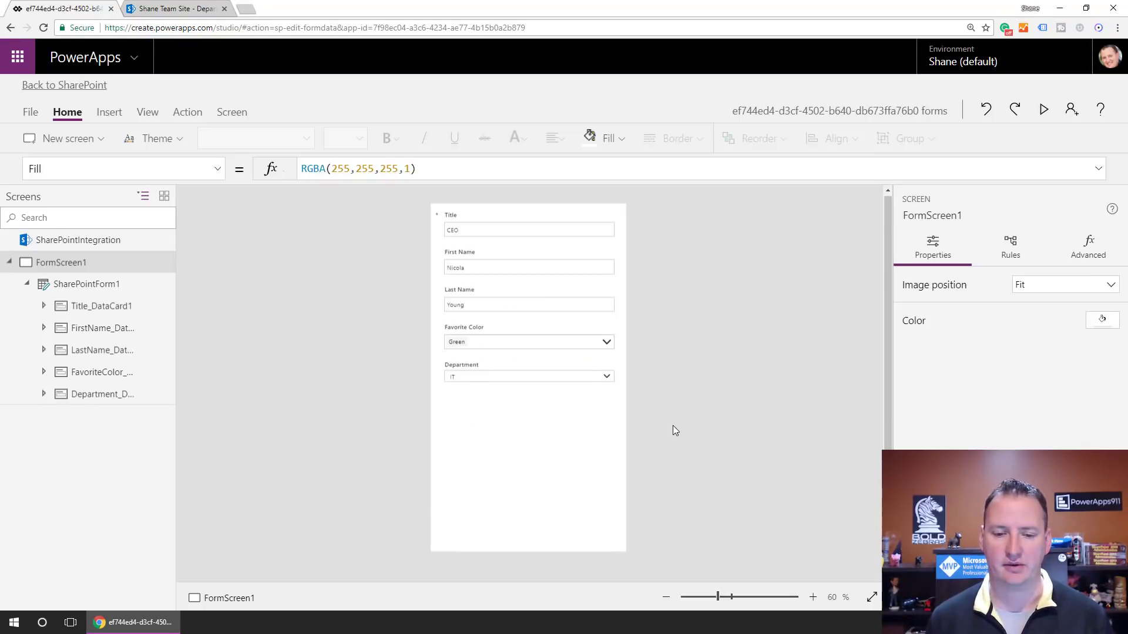
pyautogui.click(578, 383)
pyautogui.click(611, 381)
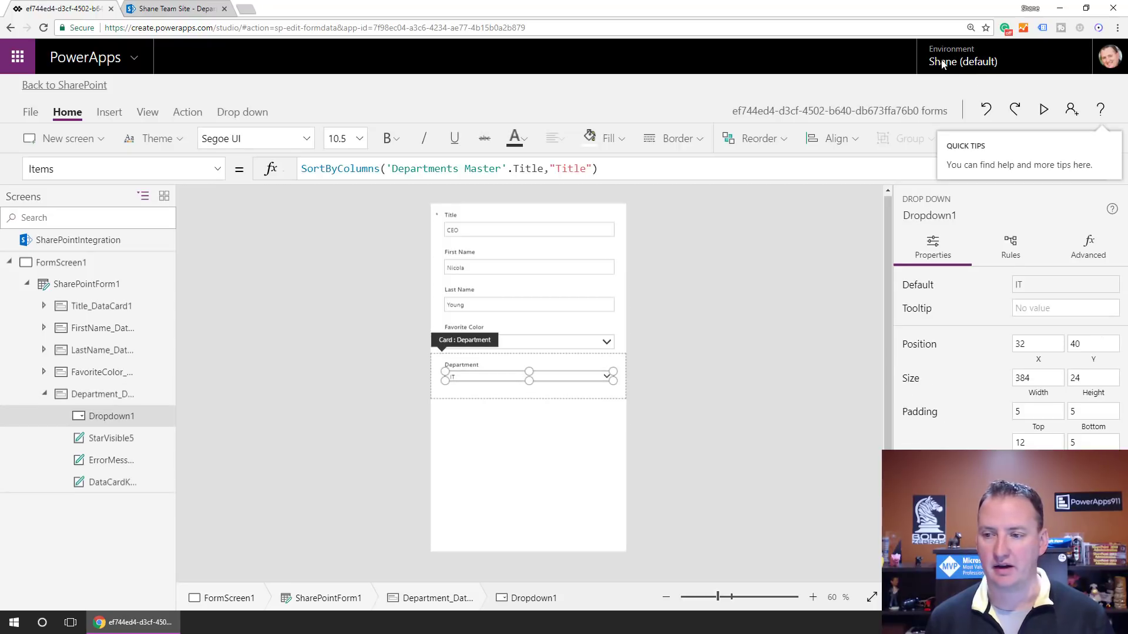
# Preview the form, check the Department choices for the "-" entry, and close the preview.
pyautogui.click(1043, 110)
pyautogui.click(689, 323)
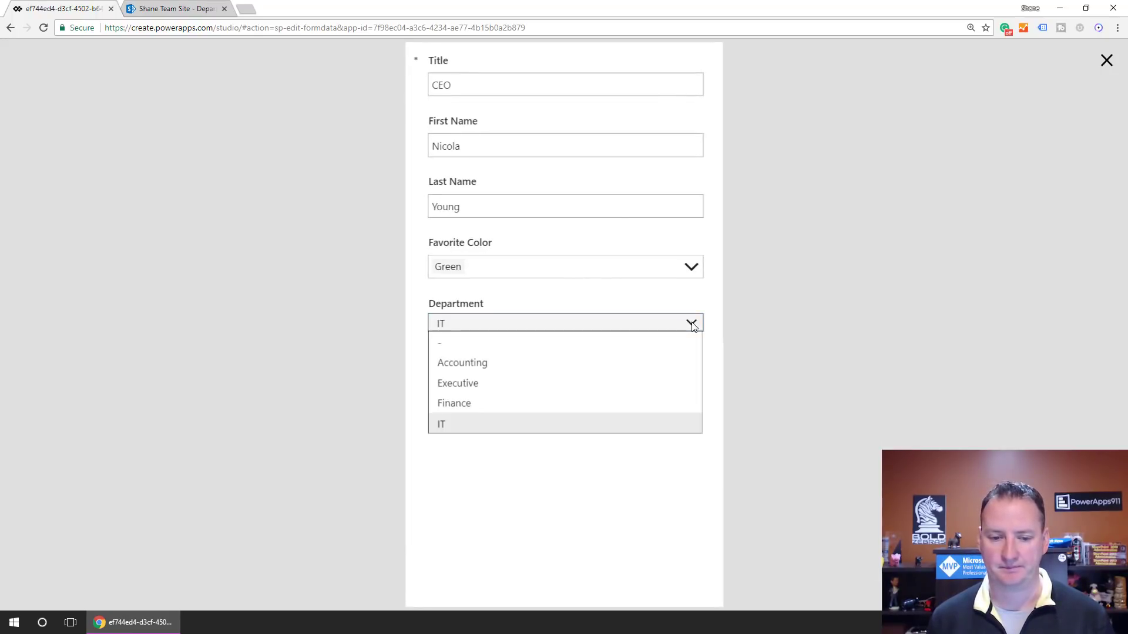
pyautogui.click(1106, 60)
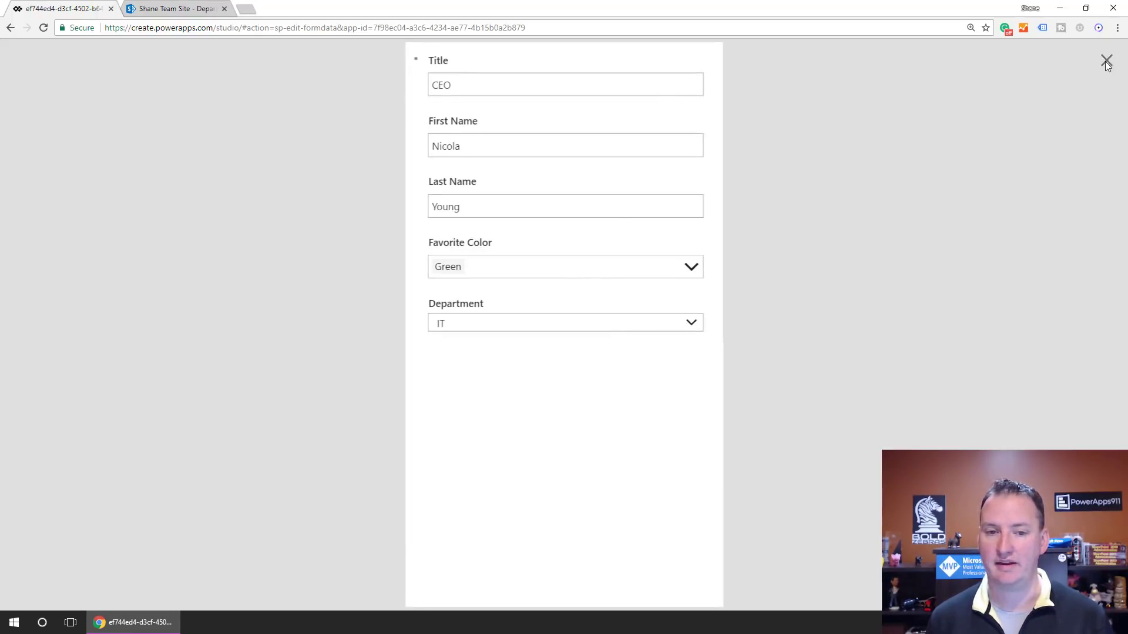
pyautogui.click(1106, 60)
# Open the Department drop-down's Default formula and insert an If function in front of ThisItem.Department.
pyautogui.click(507, 378)
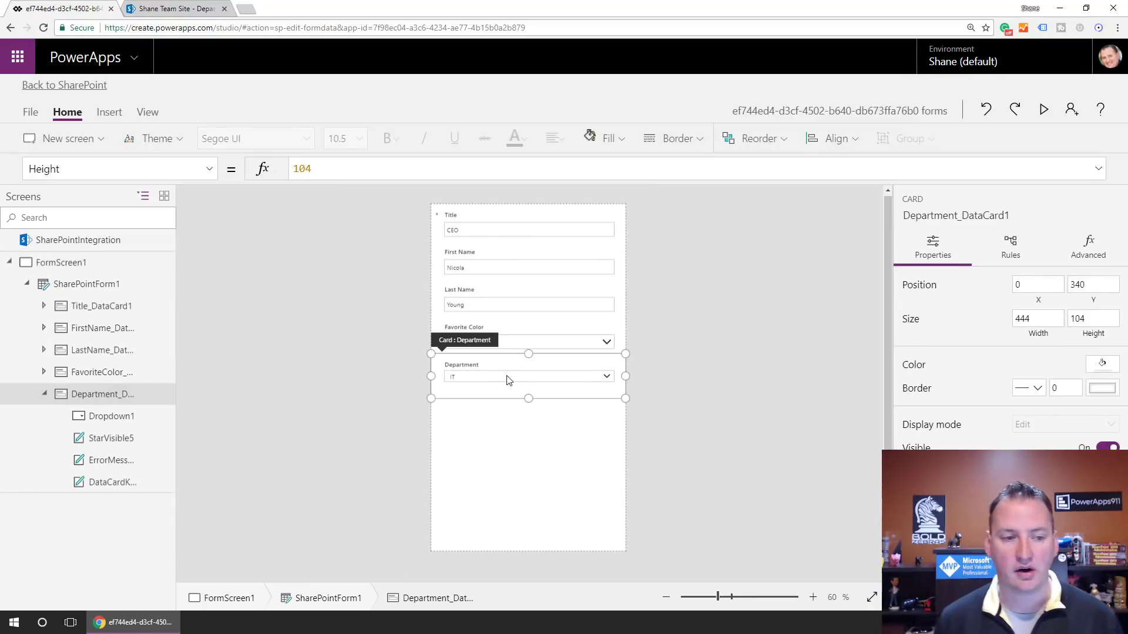
pyautogui.click(507, 377)
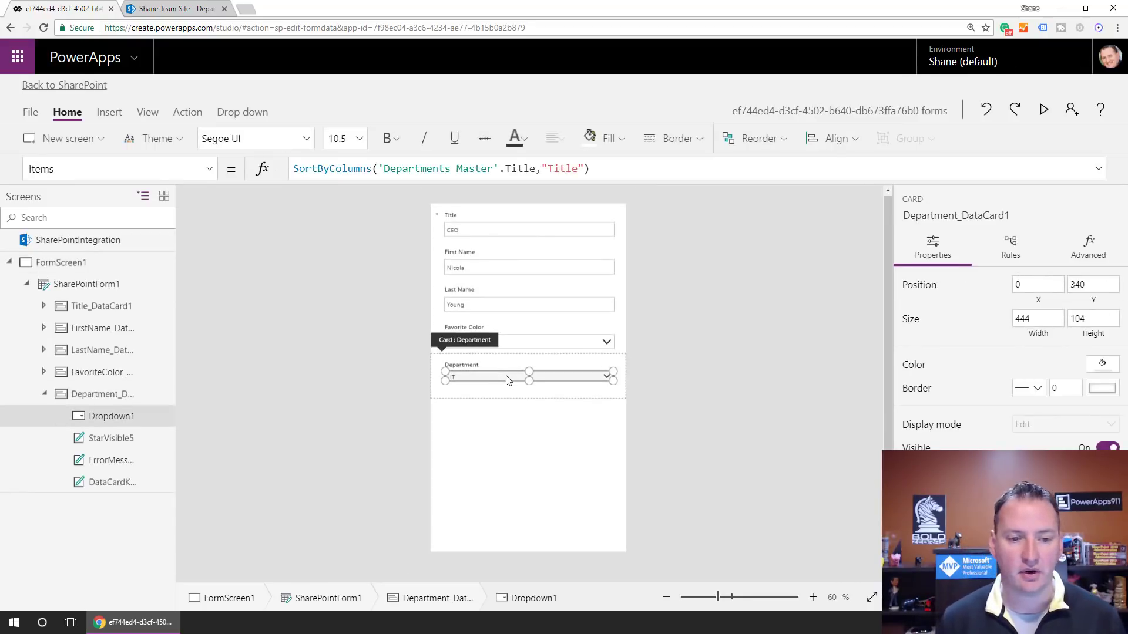
pyautogui.click(209, 168)
pyautogui.scroll(-2, 111, 397)
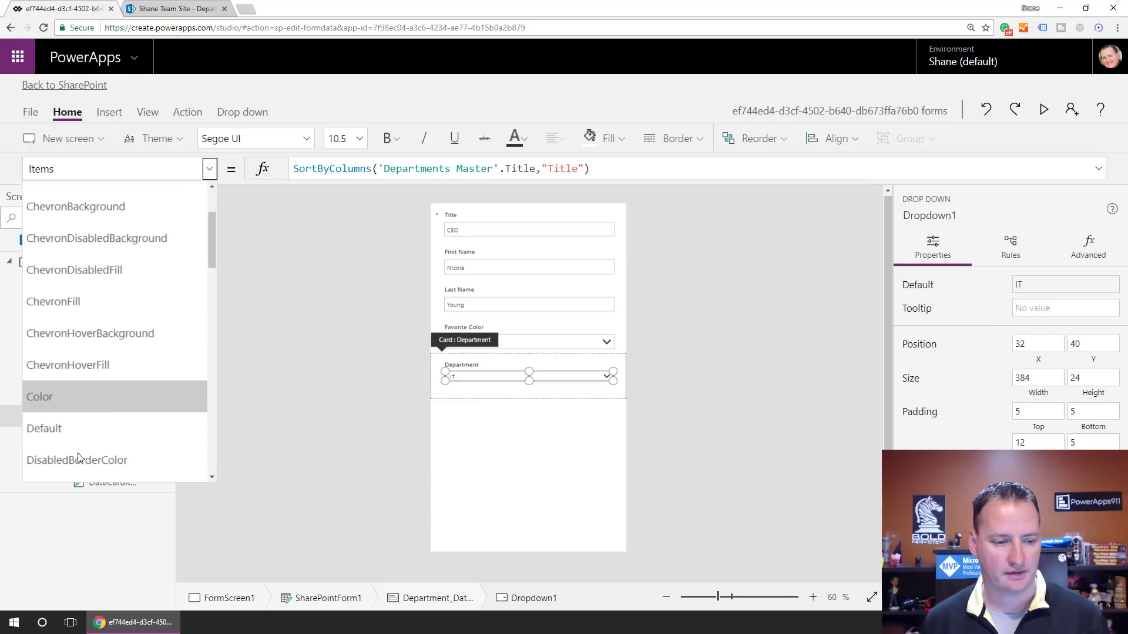
pyautogui.click(85, 435)
pyautogui.click(459, 170)
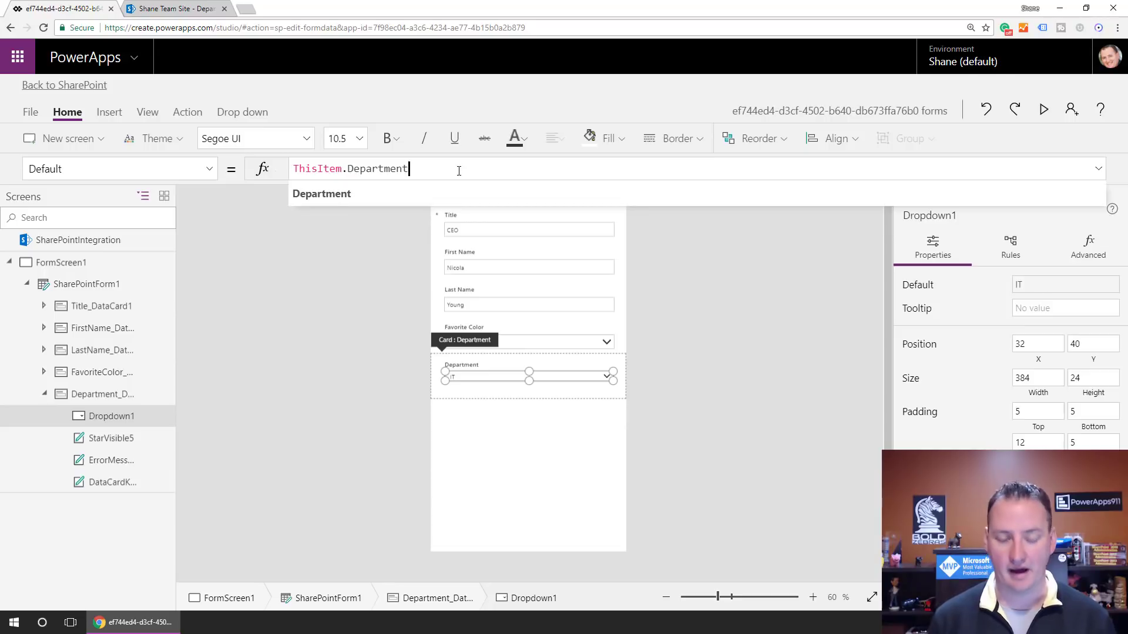
pyautogui.press('Home')
pyautogui.write('If(')
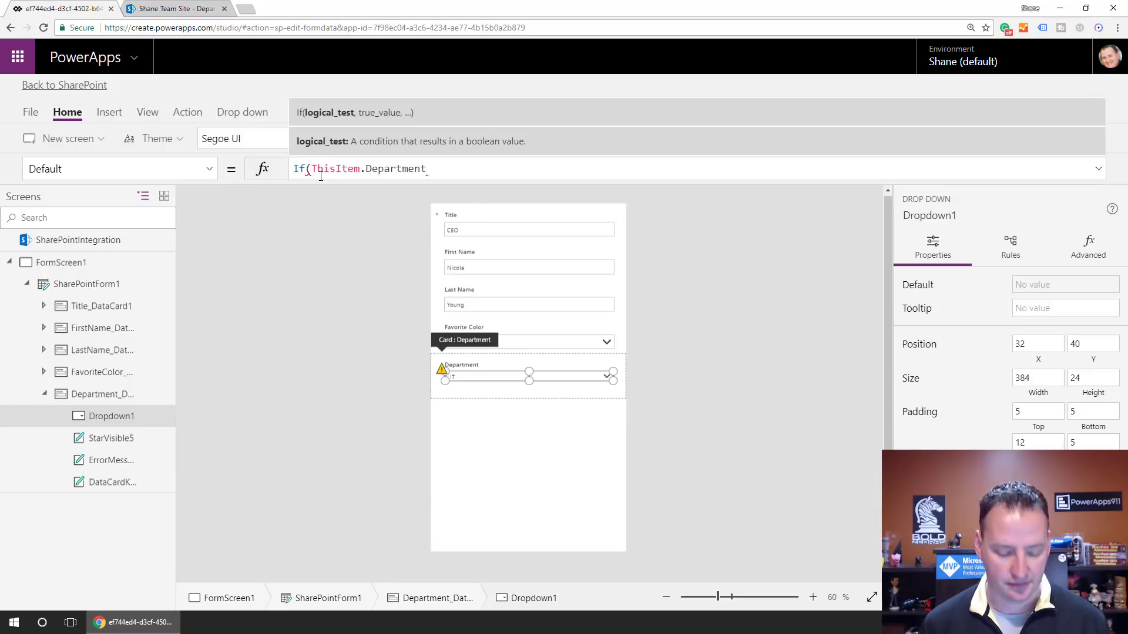
# Enter SharePointForm1.Mode = FormMode.New as the logical test of the If function in the Default formula.
pyautogui.write('Share')
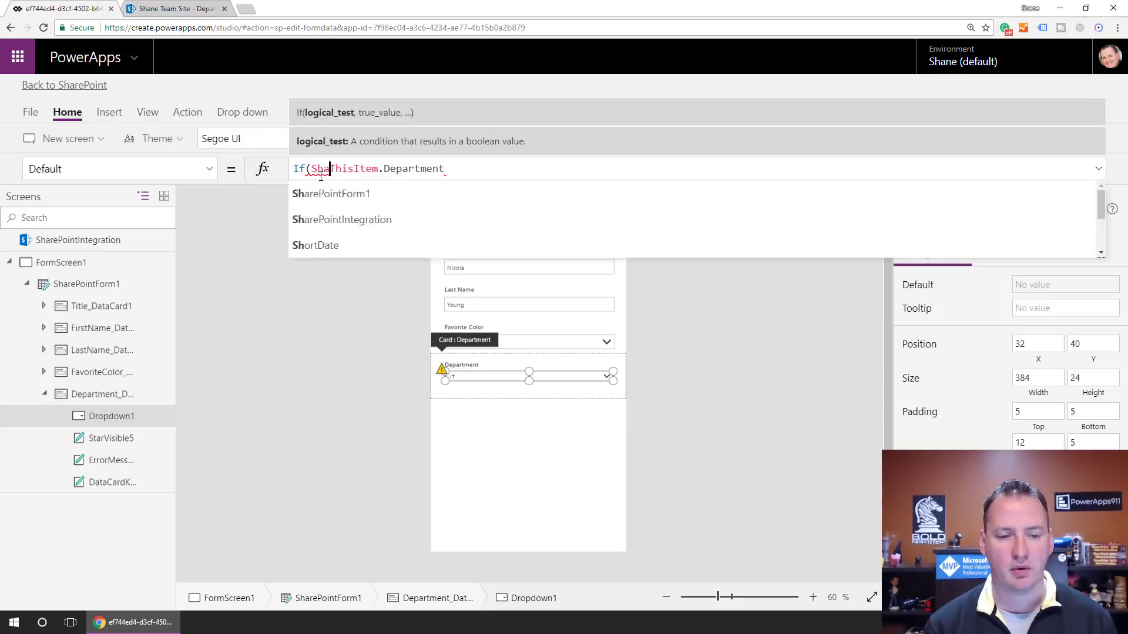
pyautogui.press('Down')
pyautogui.press('Return')
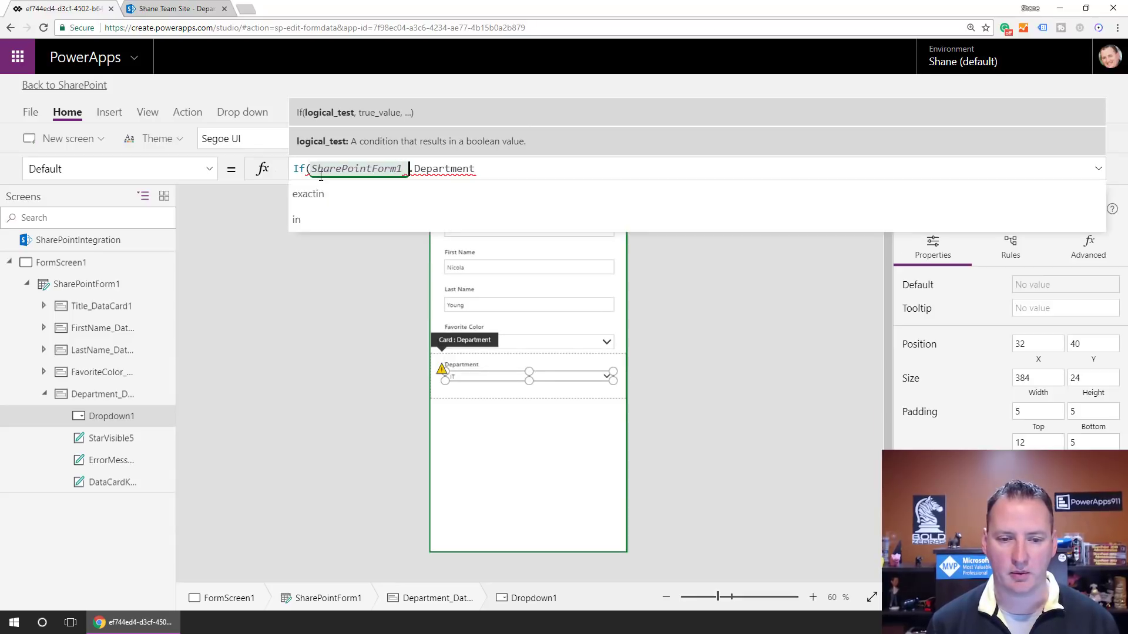
pyautogui.press('Left')
pyautogui.write('.mo')
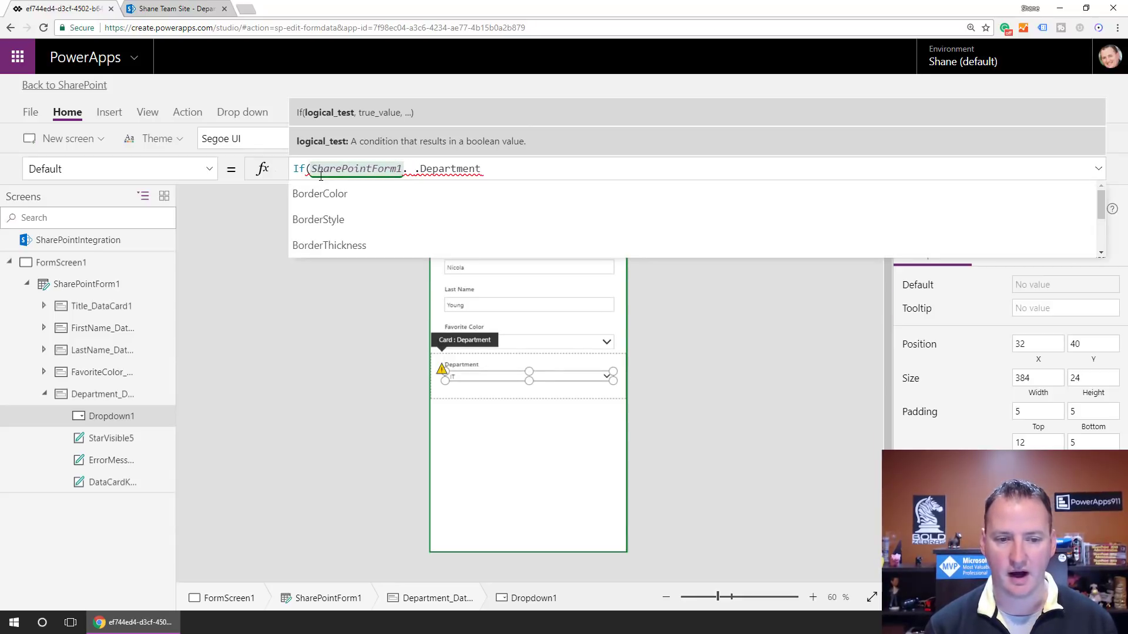
pyautogui.press('Return')
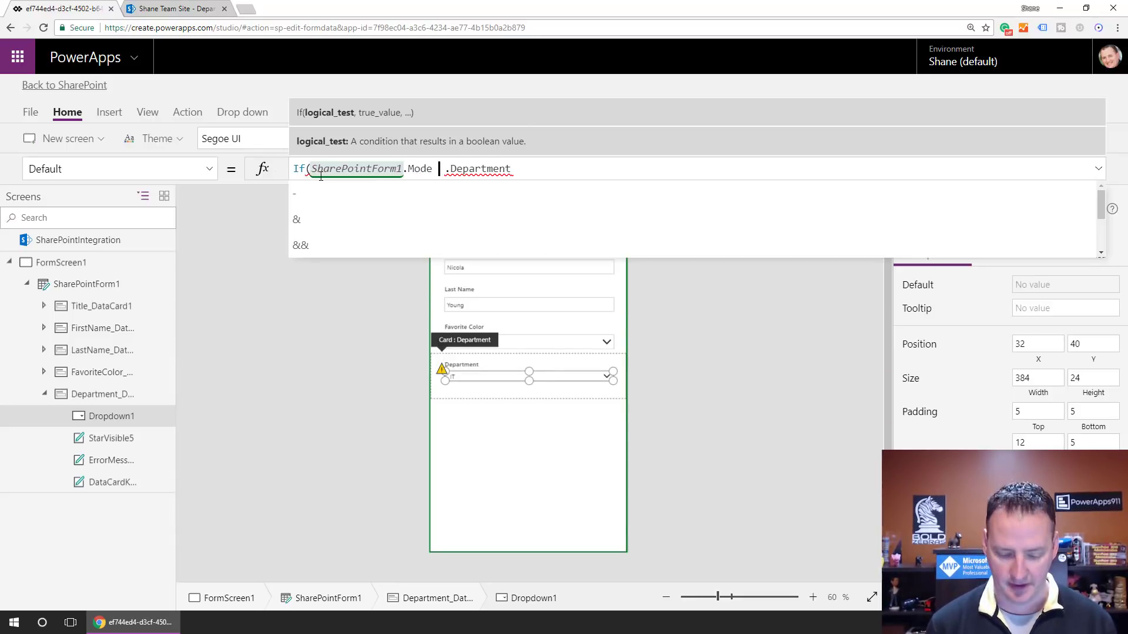
pyautogui.write('= M')
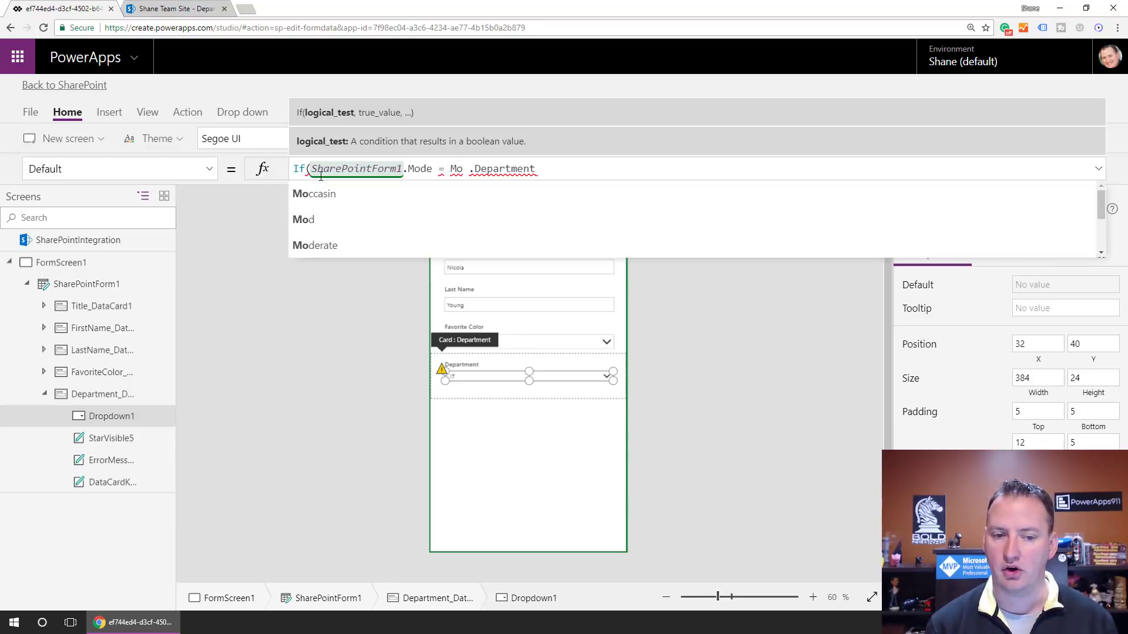
pyautogui.press('BackSpace')
pyautogui.write('Form')
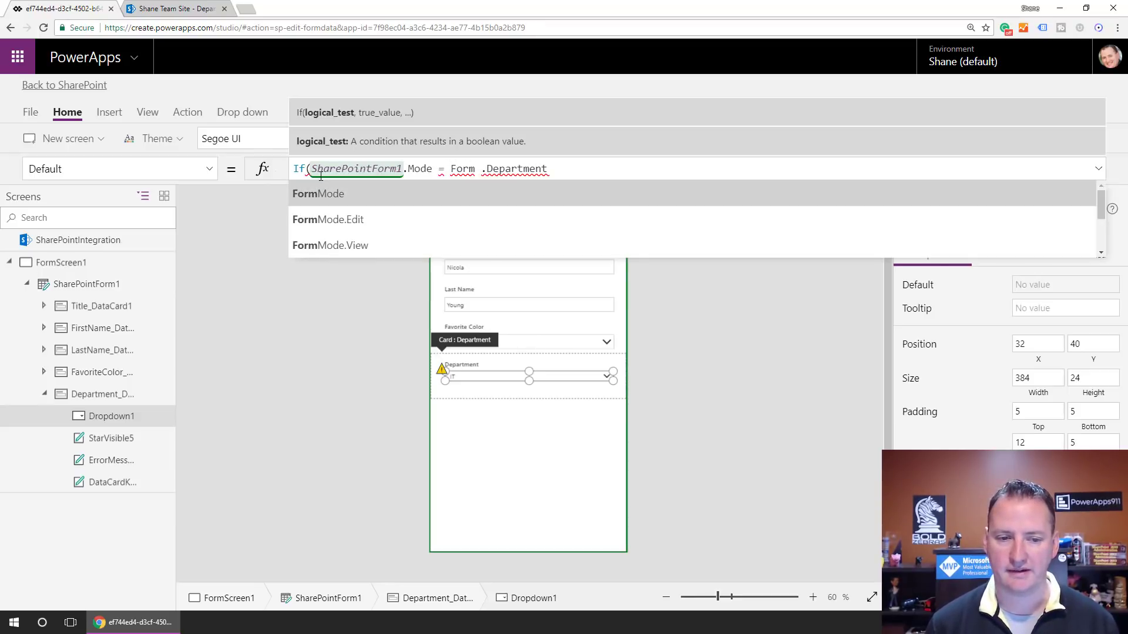
pyautogui.press('Return')
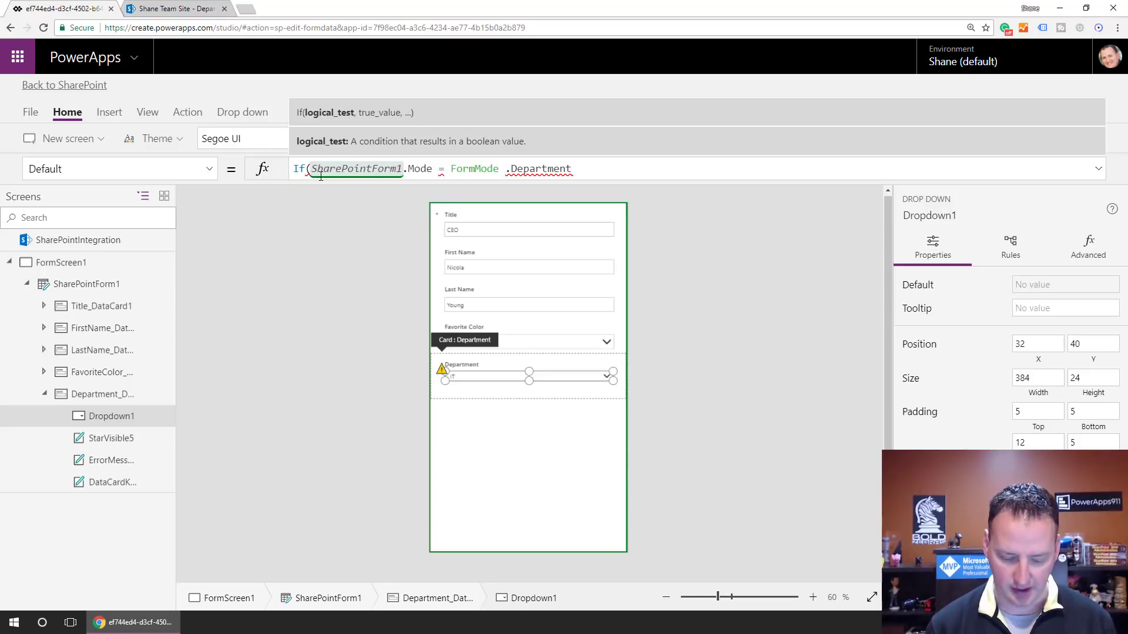
pyautogui.write('.')
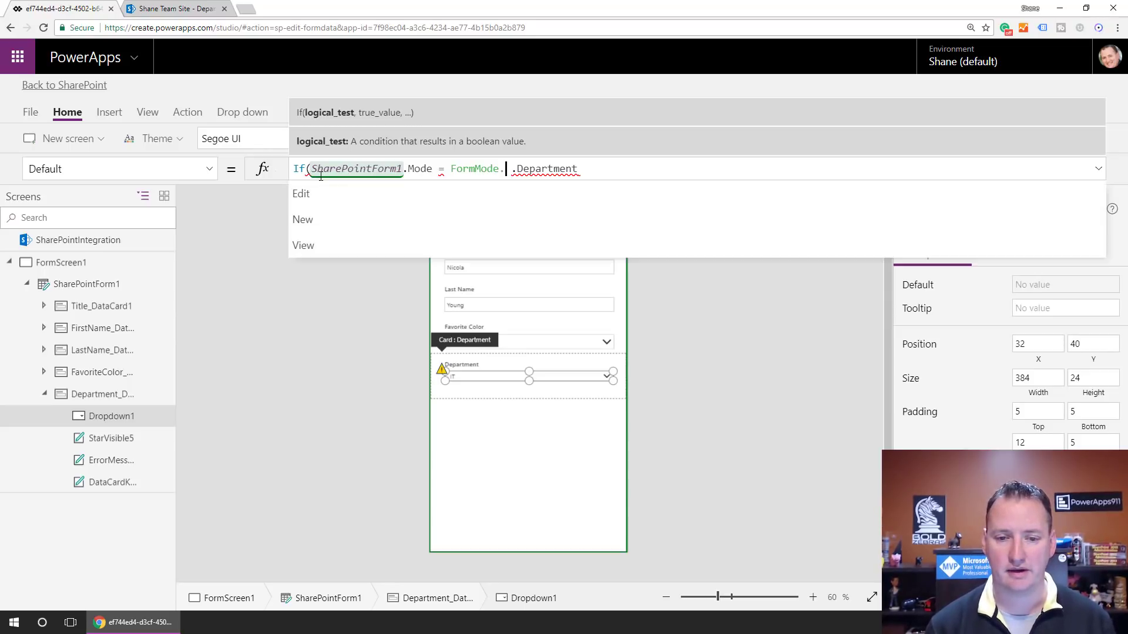
pyautogui.press('Down')
pyautogui.press('Down')
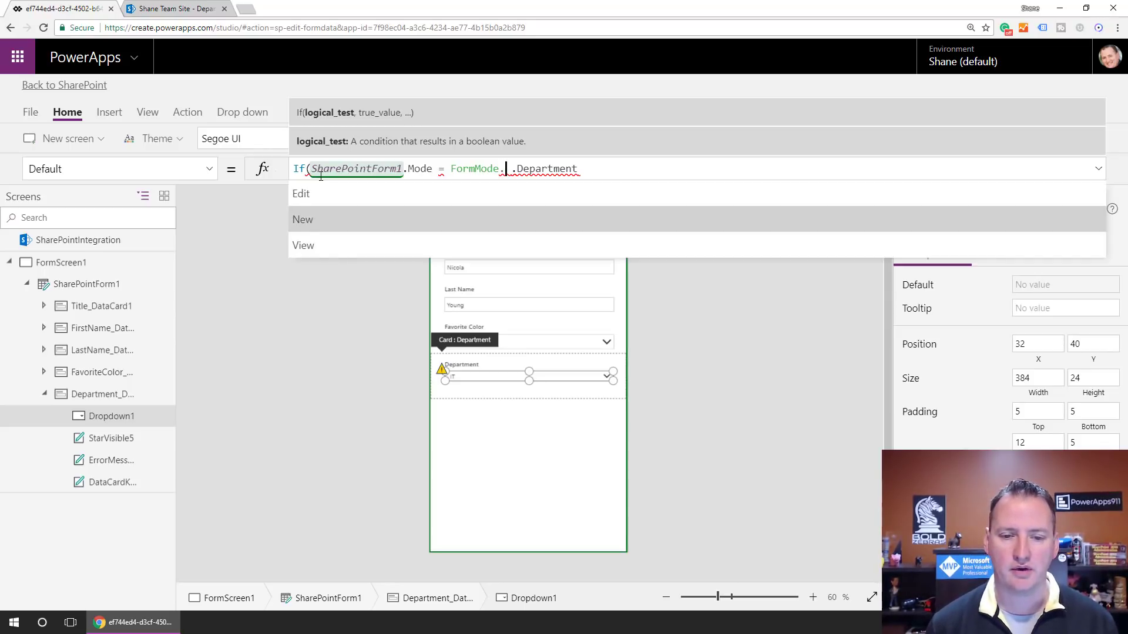
pyautogui.press('Return')
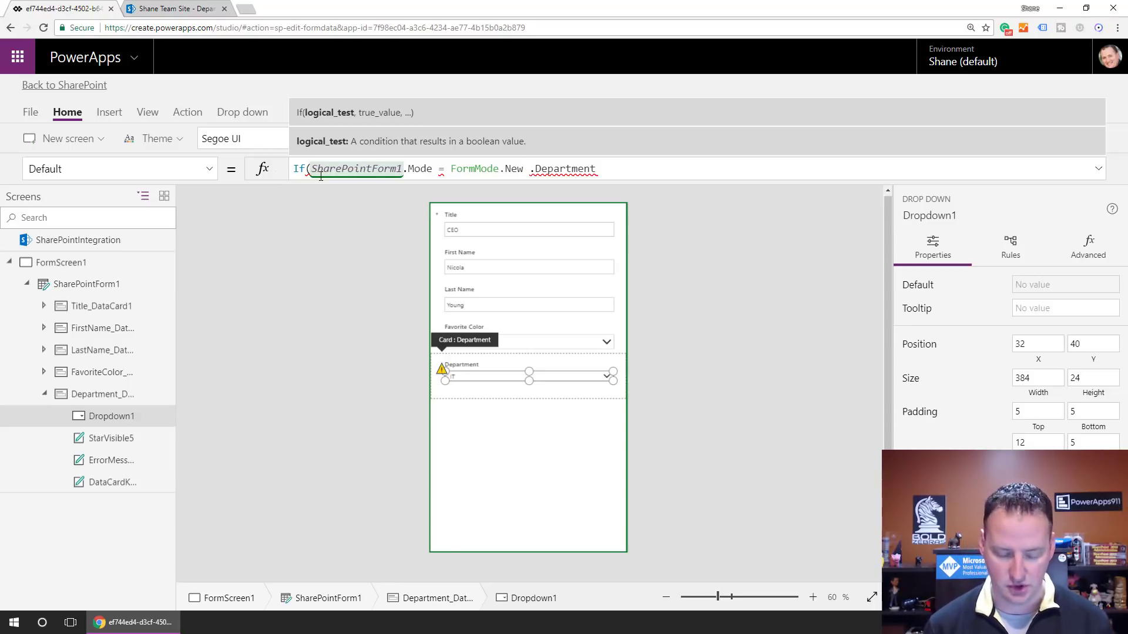
# Complete the Default formula's If function with "-" as the true value and ThisItem.Department as the else value.
pyautogui.write(', ')
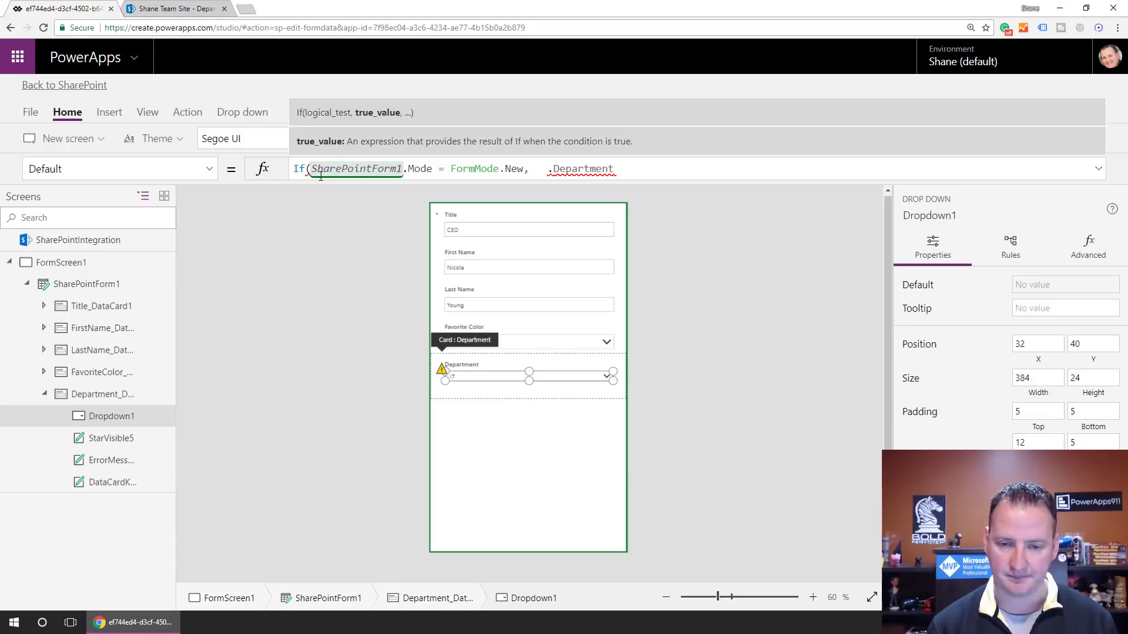
pyautogui.write(' "')
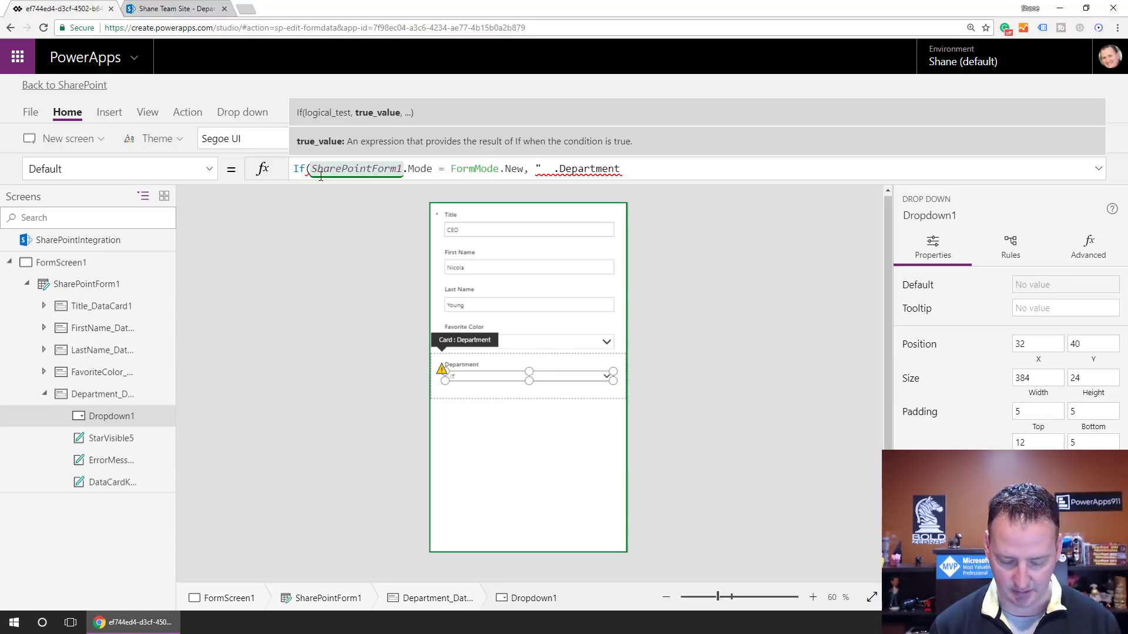
pyautogui.write('-"')
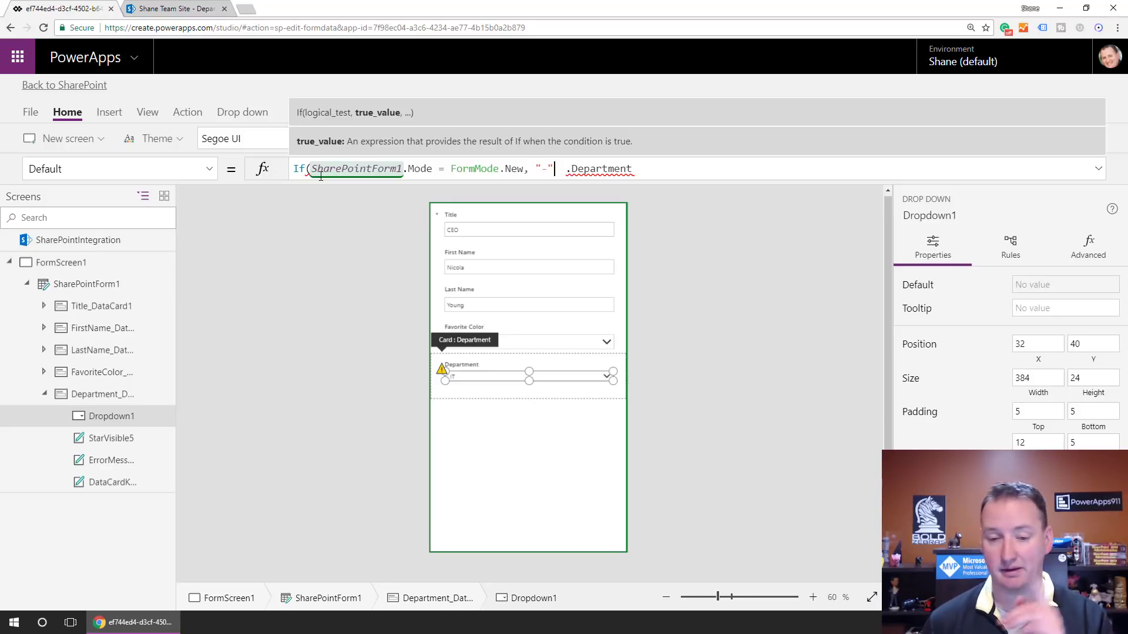
pyautogui.write(',')
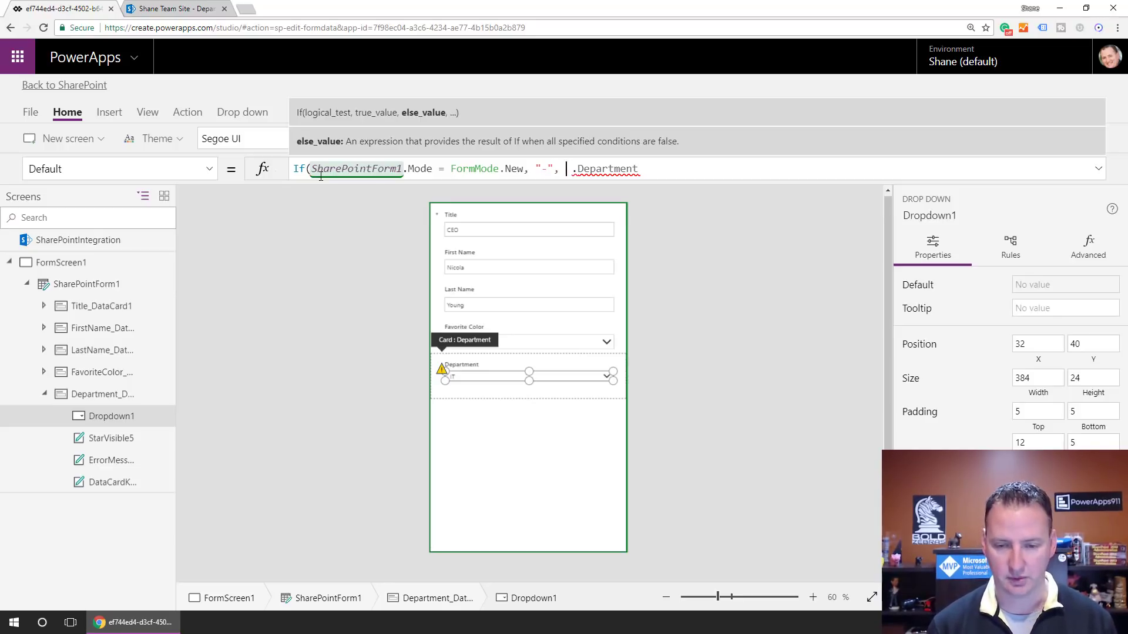
pyautogui.write('This')
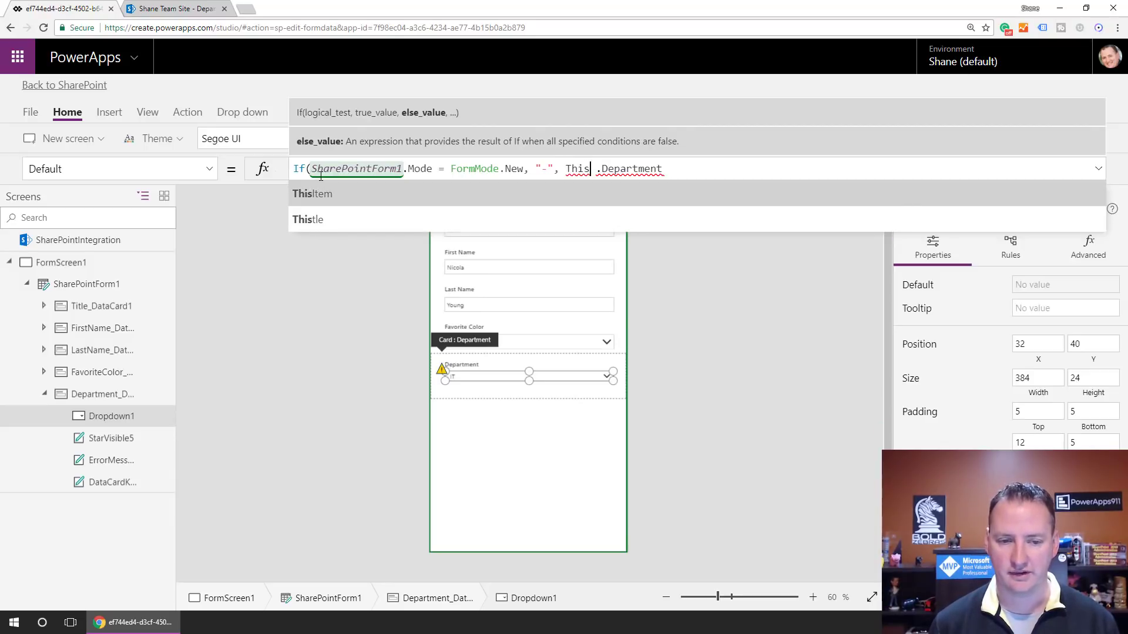
pyautogui.press('Tab')
pyautogui.press('End')
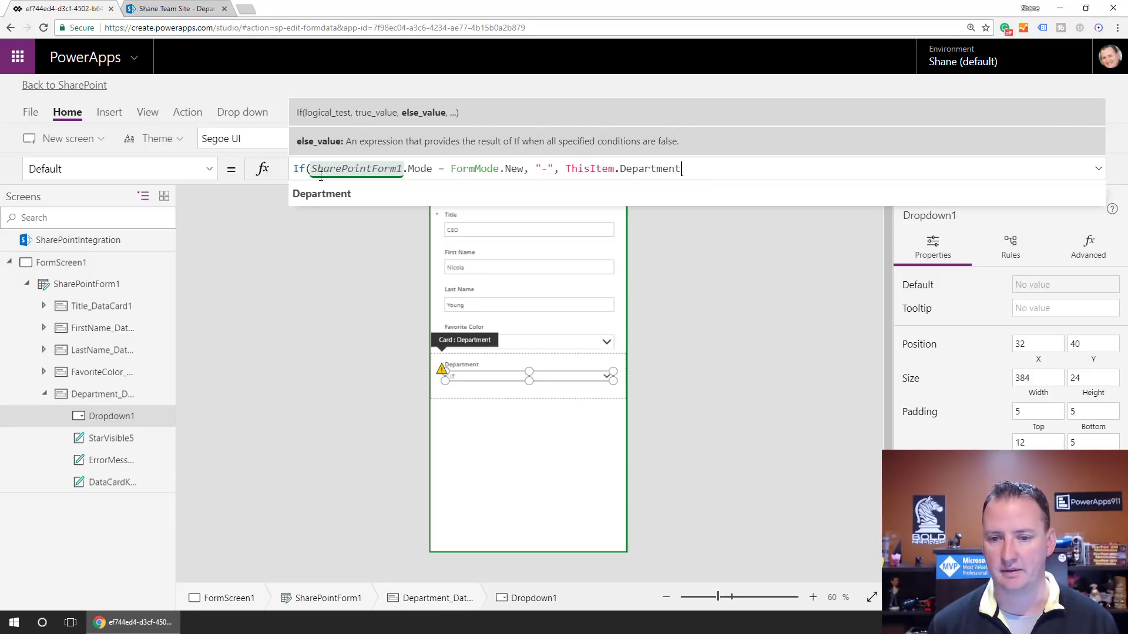
pyautogui.write(')')
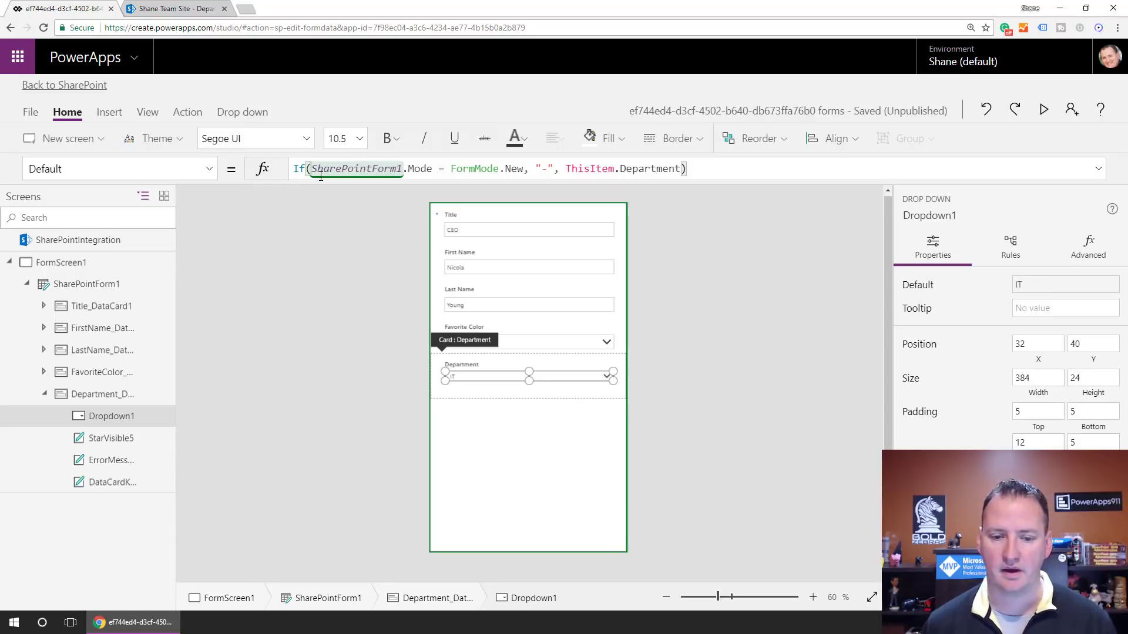
# Save and publish the customized form and return to the SharePoint Employees list.
pyautogui.click(579, 434)
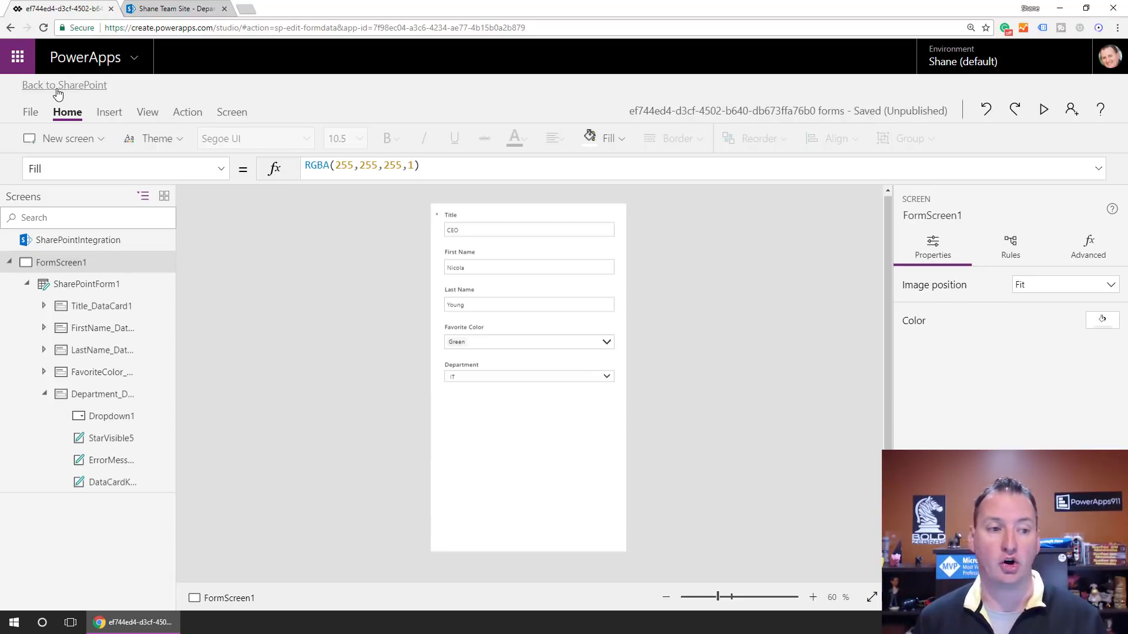
pyautogui.click(57, 90)
pyautogui.click(501, 368)
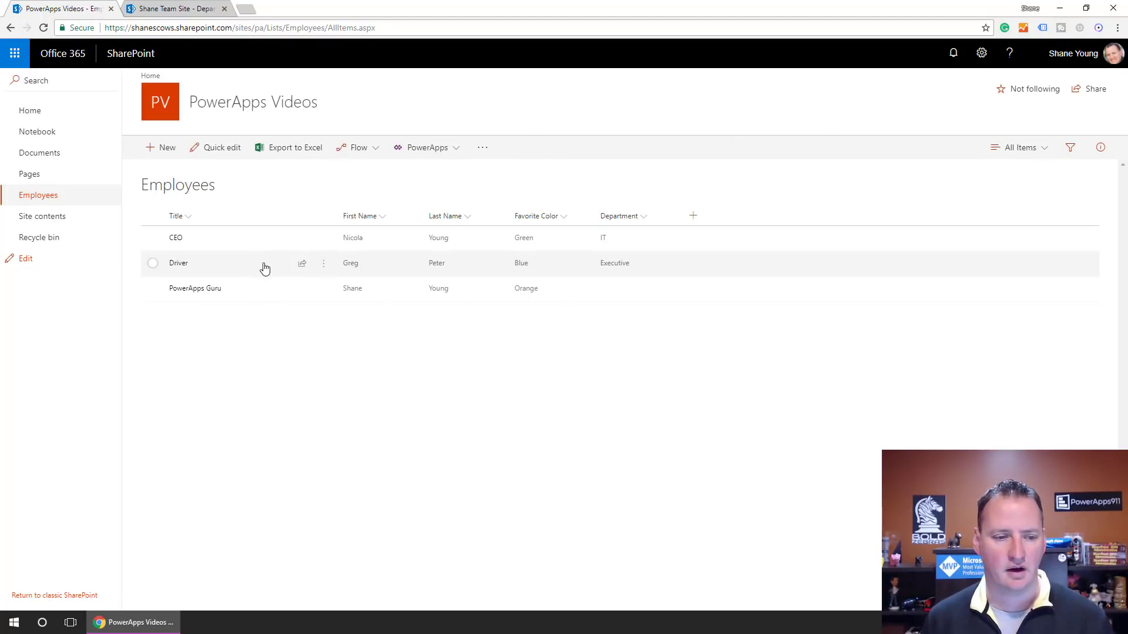
# Check the CEO item's Department in view and edit modes, save the item, and clear the selection.
pyautogui.click(259, 247)
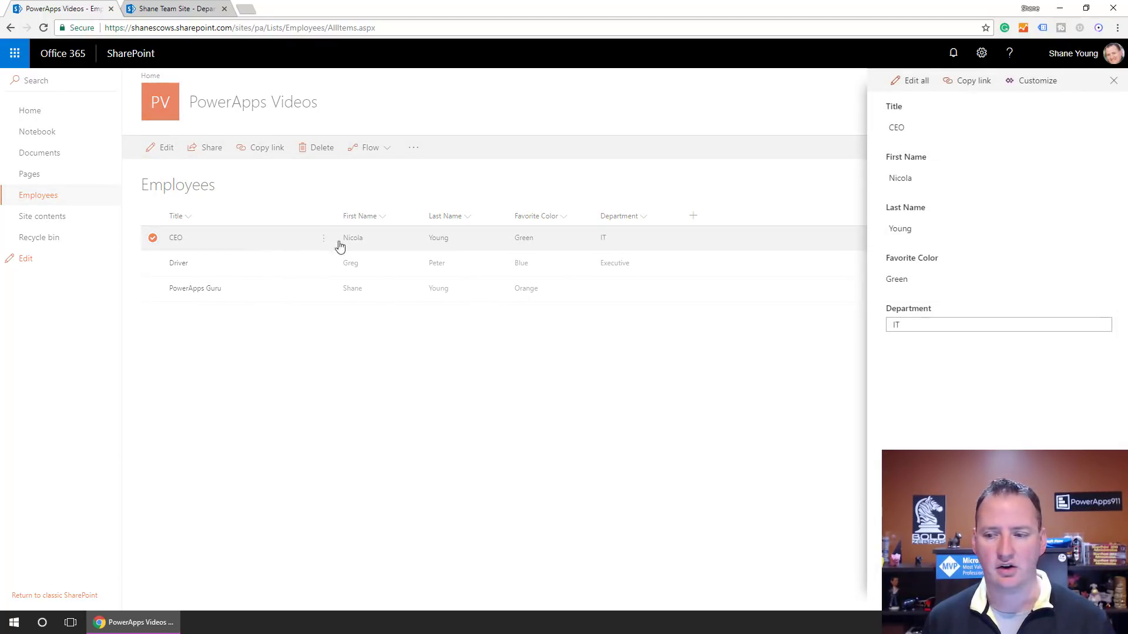
pyautogui.click(898, 81)
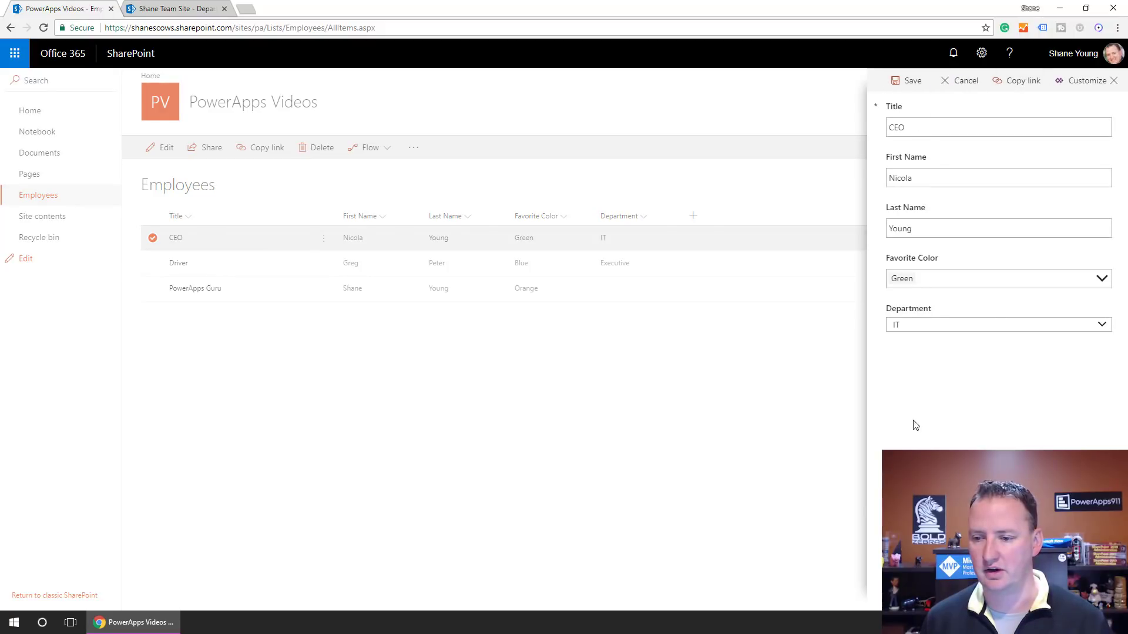
pyautogui.click(912, 82)
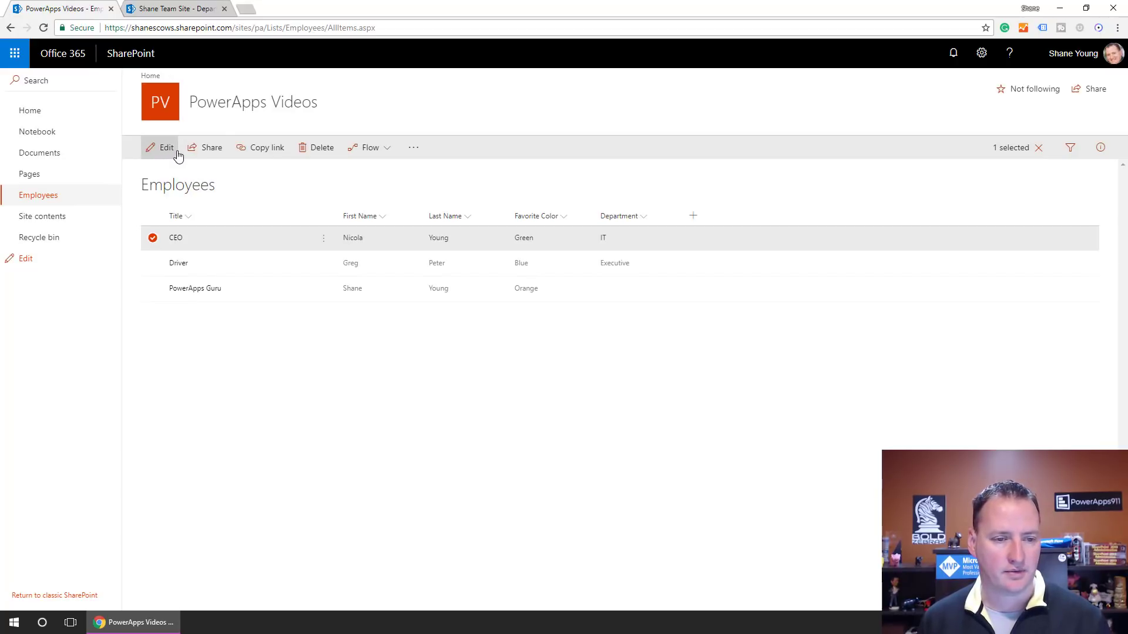
pyautogui.click(176, 346)
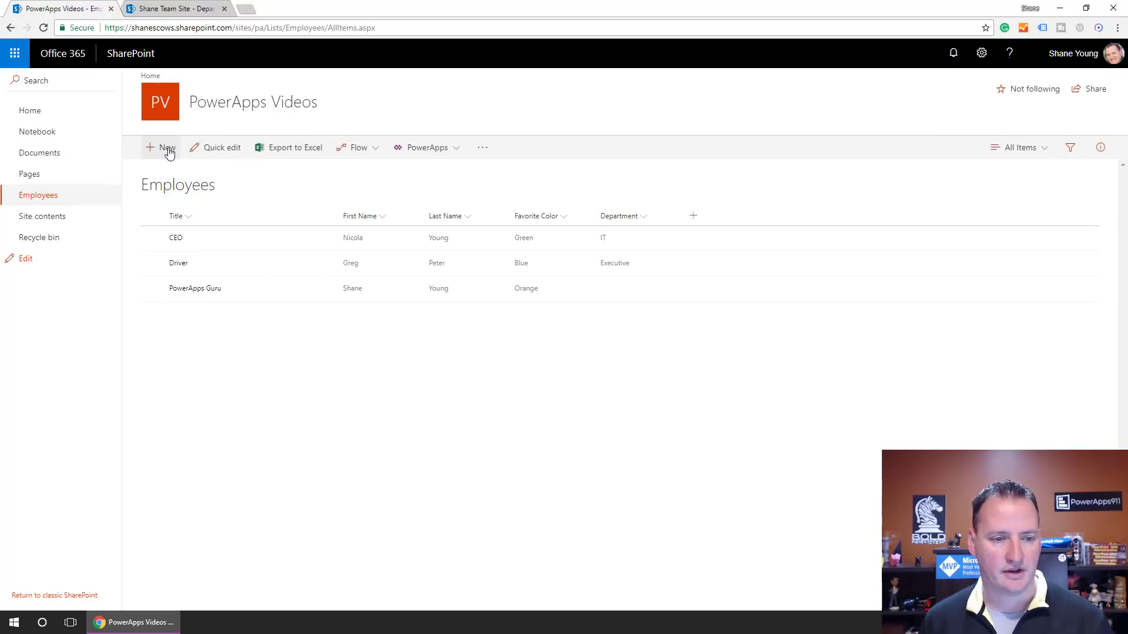
# Start a new Employees item with the title Dog and fill in the first and last name.
pyautogui.click(166, 149)
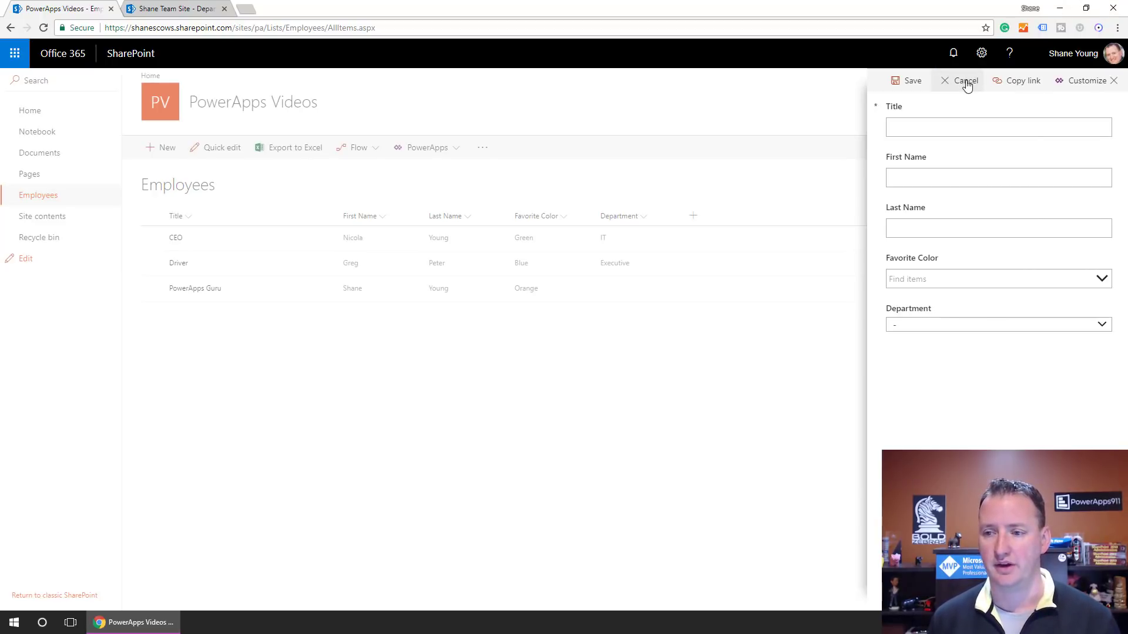
pyautogui.click(959, 125)
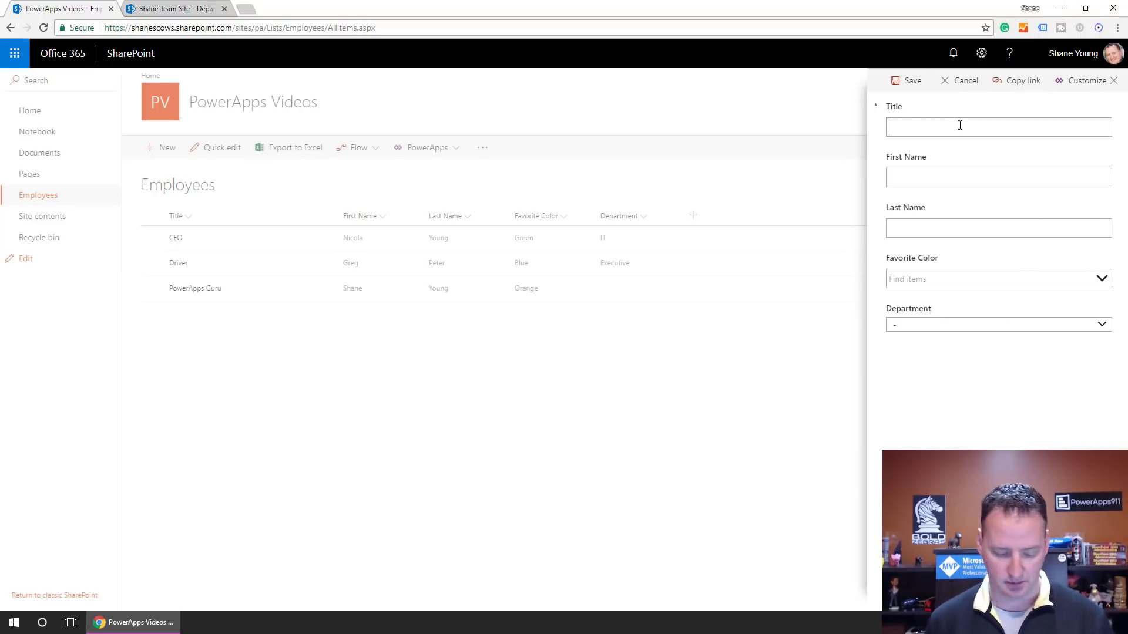
pyautogui.write('Shane')
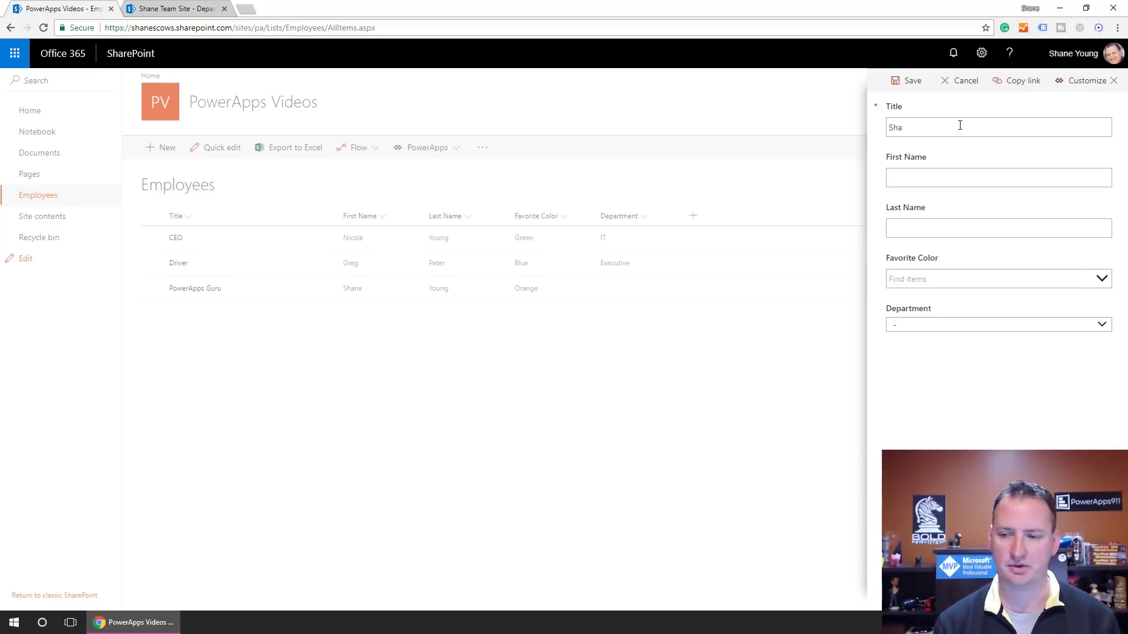
pyautogui.press('BackSpace')
pyautogui.press('BackSpace')
pyautogui.press('BackSpace')
pyautogui.write('Dog')
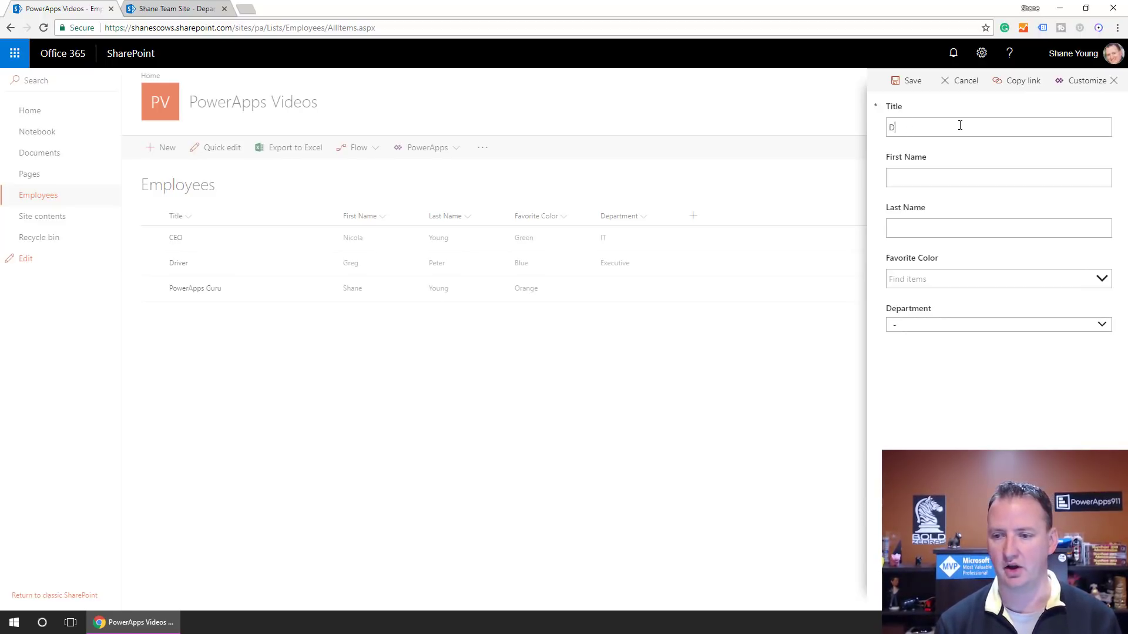
pyautogui.press('Tab')
pyautogui.write('Chewy')
pyautogui.press('Tab')
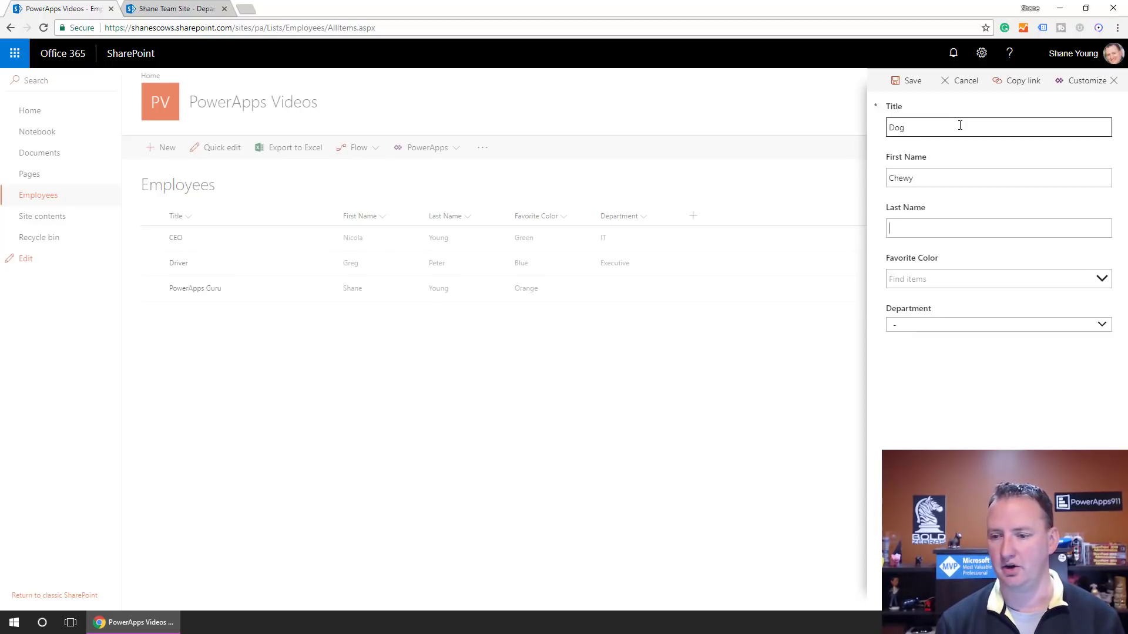
pyautogui.write('g')
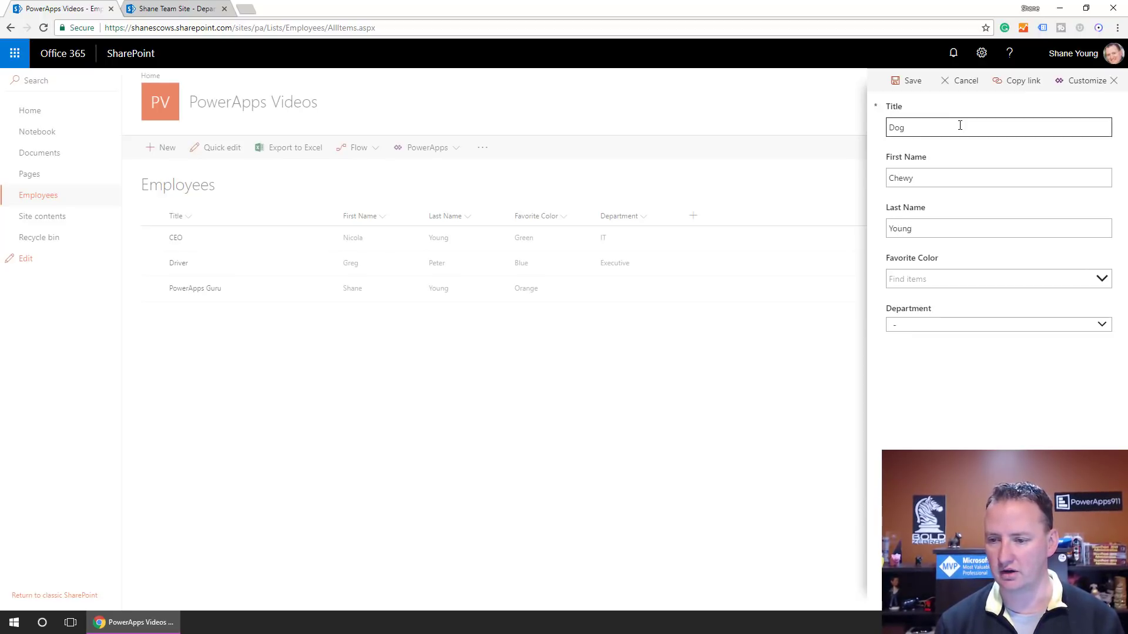
# Set the new item's Favorite Color to Orange and Department to Executive, and save the item.
pyautogui.click(1101, 278)
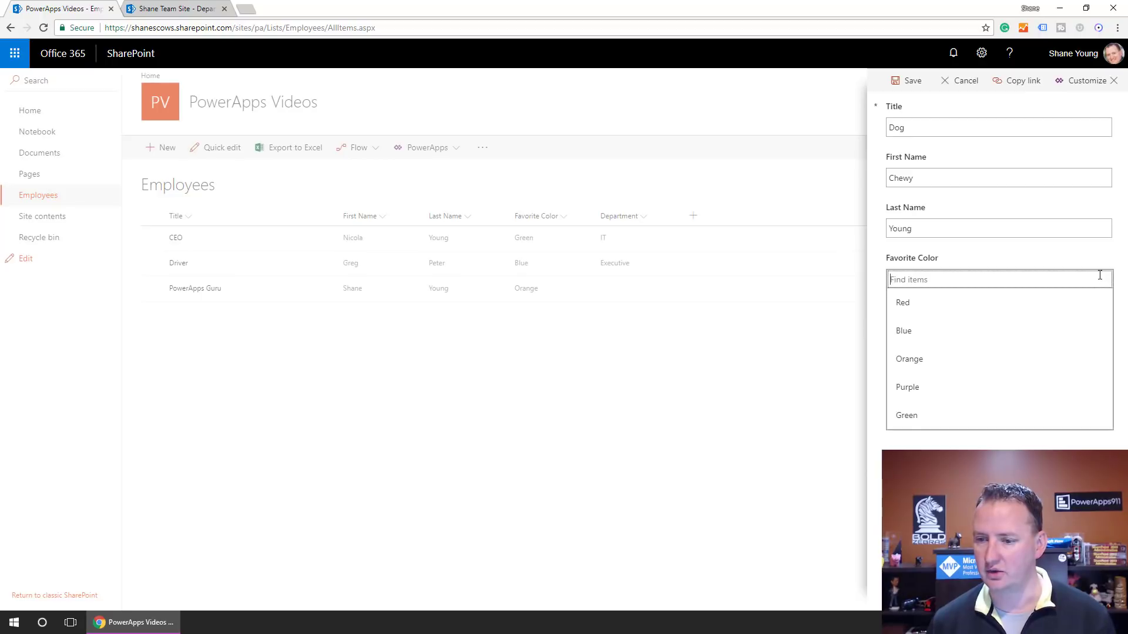
pyautogui.click(924, 359)
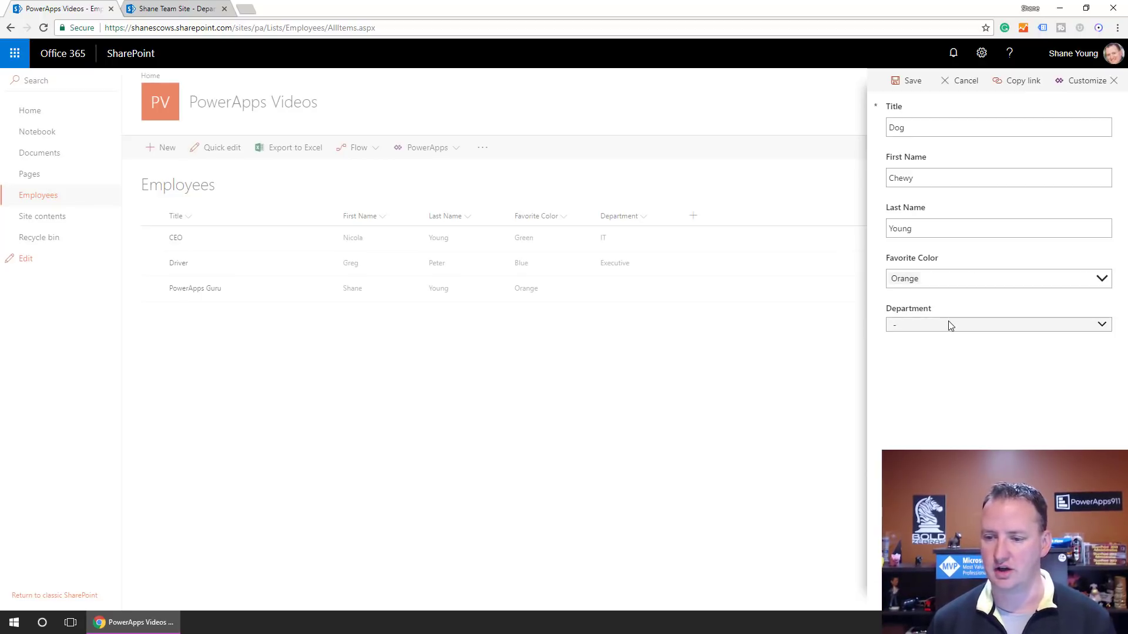
pyautogui.click(950, 325)
pyautogui.click(920, 374)
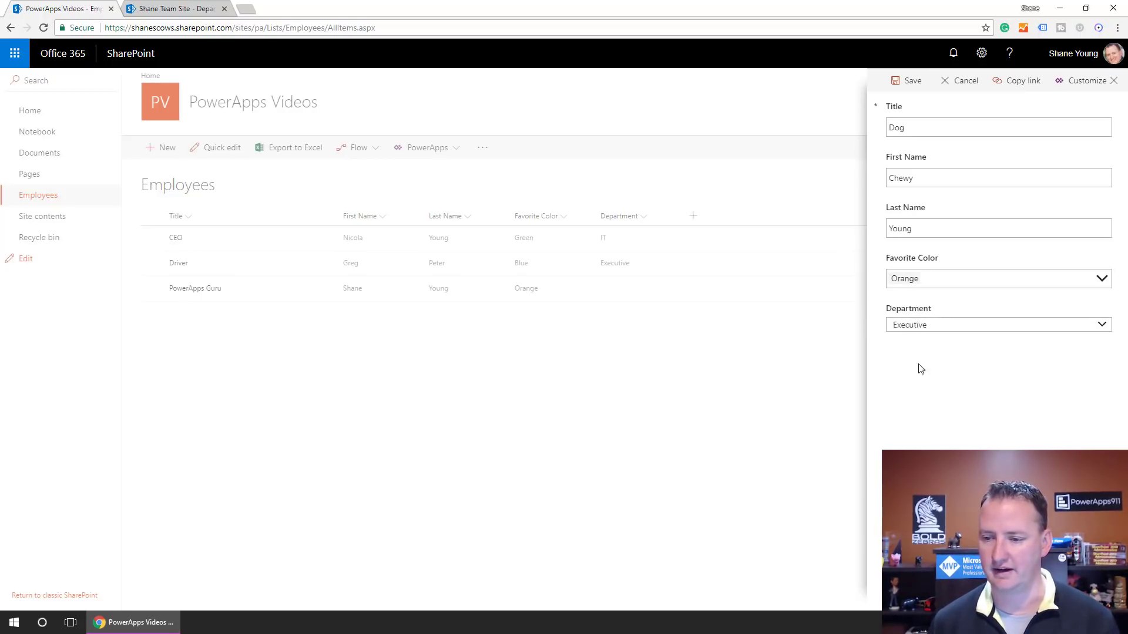
pyautogui.click(906, 81)
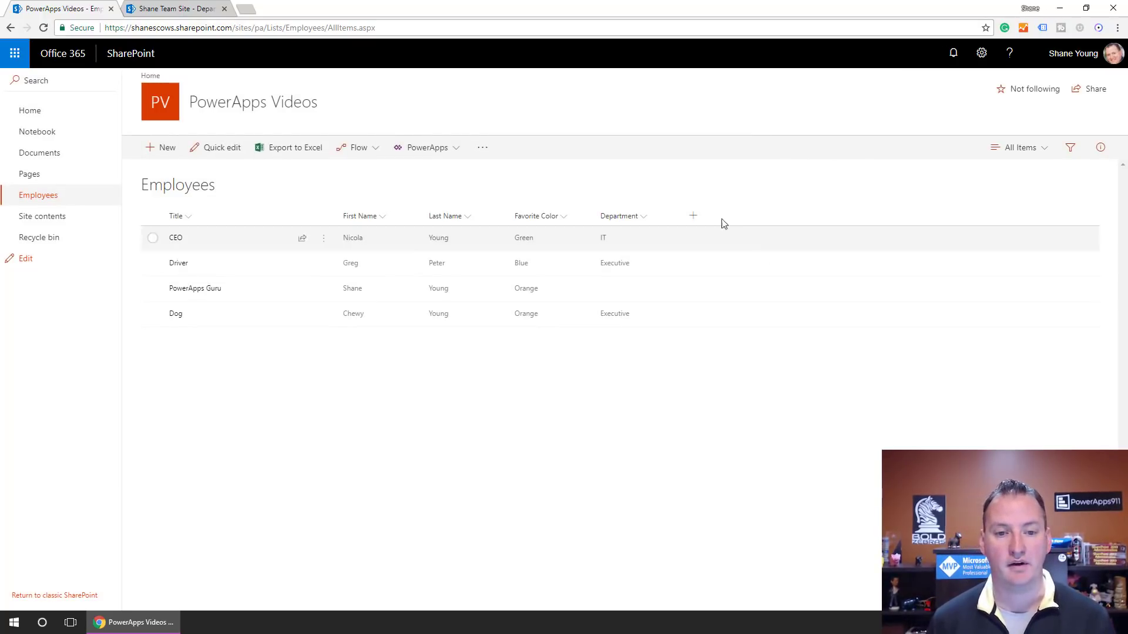
# Open the Employees list form for customization in PowerApps and skip the welcome dialog.
pyautogui.click(455, 154)
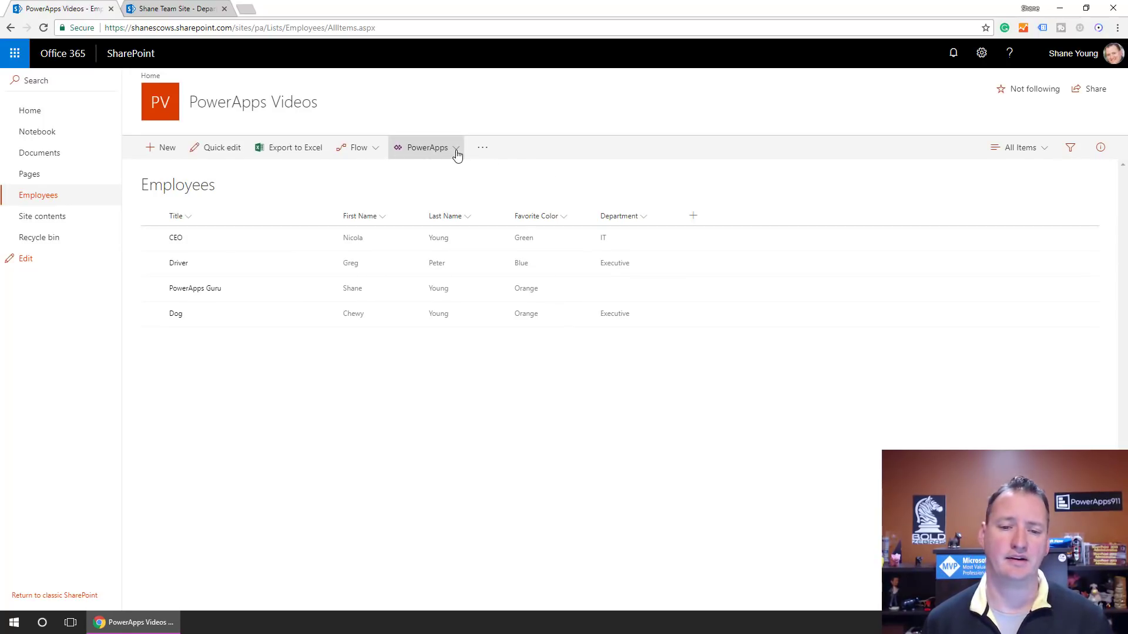
pyautogui.click(439, 204)
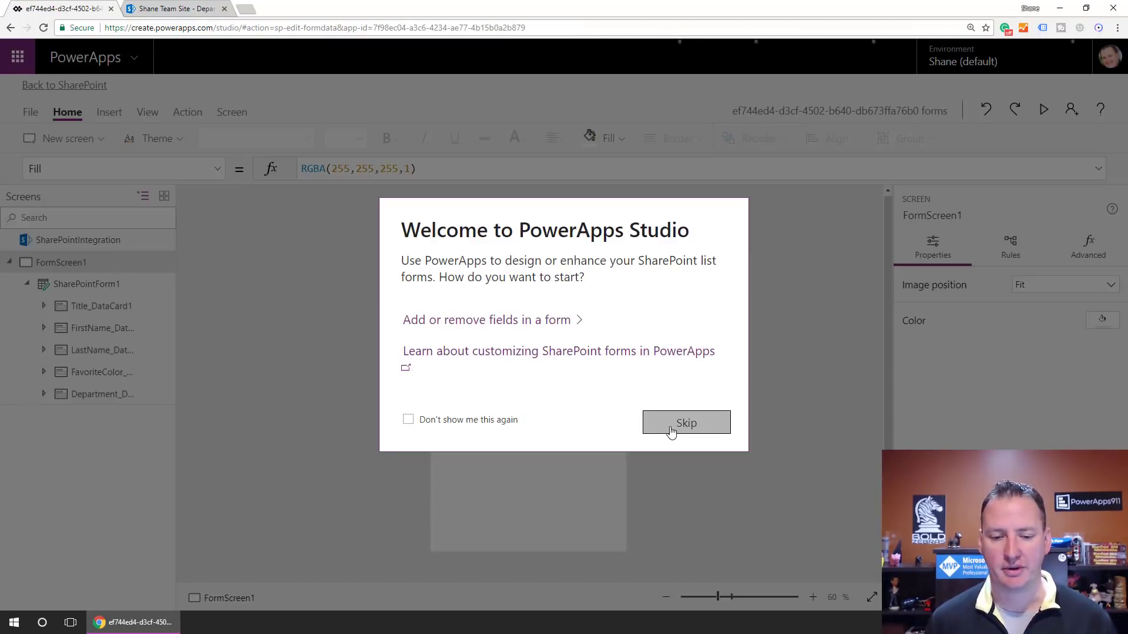
pyautogui.click(672, 428)
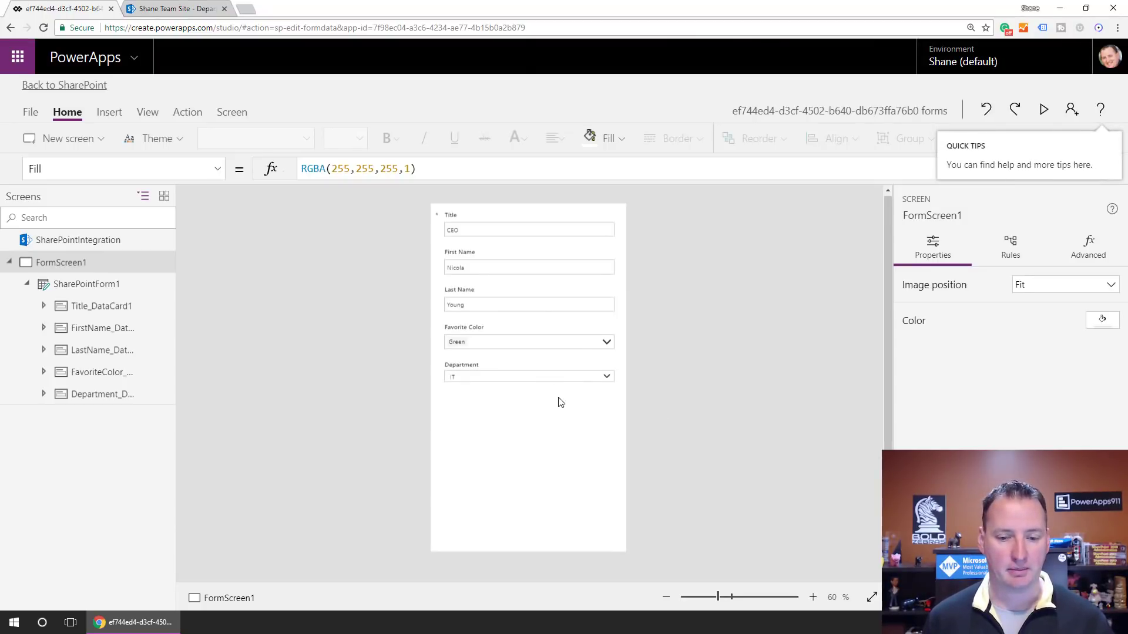
# Shorten SharePointForm1 to a height of about 591 and enlarge the Department card to a height of about 199.
pyautogui.click(527, 413)
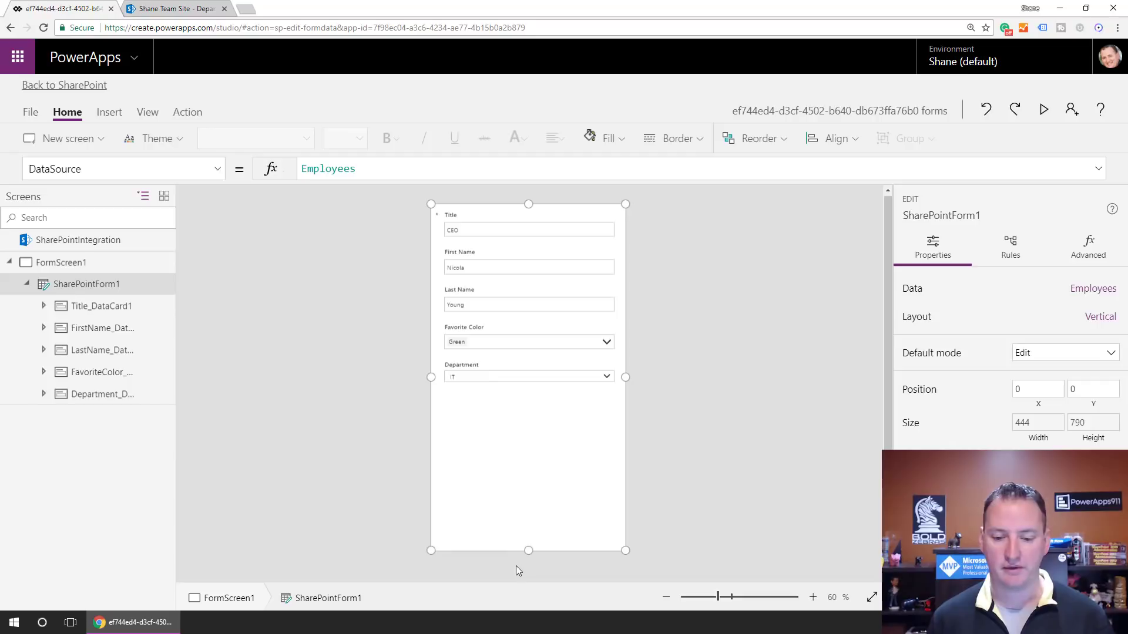
pyautogui.moveTo(528, 551); pyautogui.dragTo(529, 408)
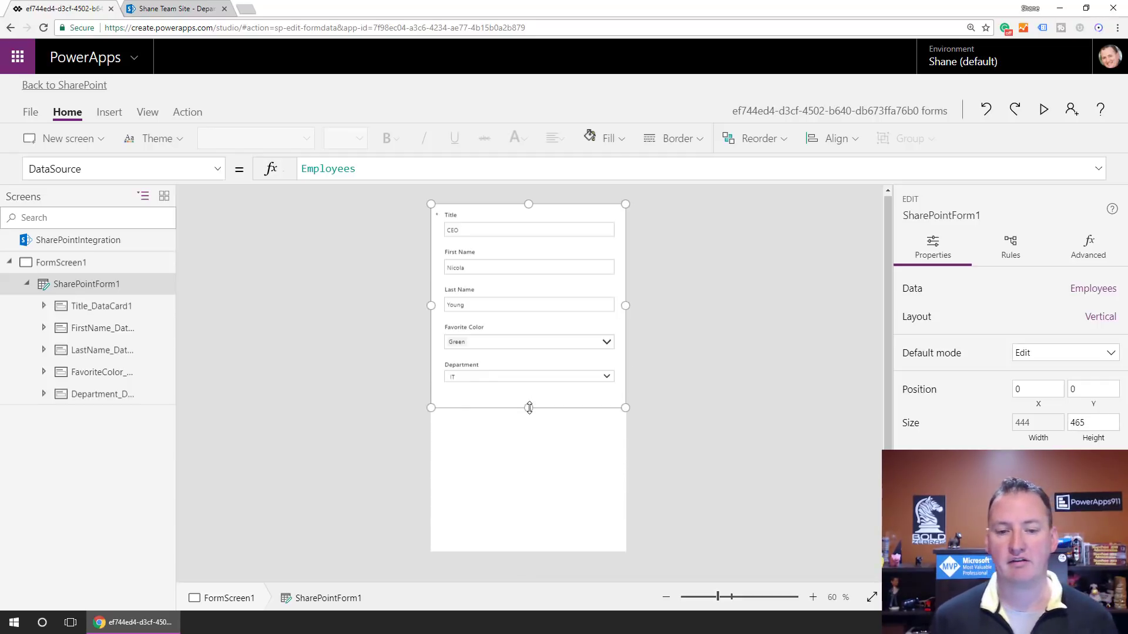
pyautogui.click(525, 439)
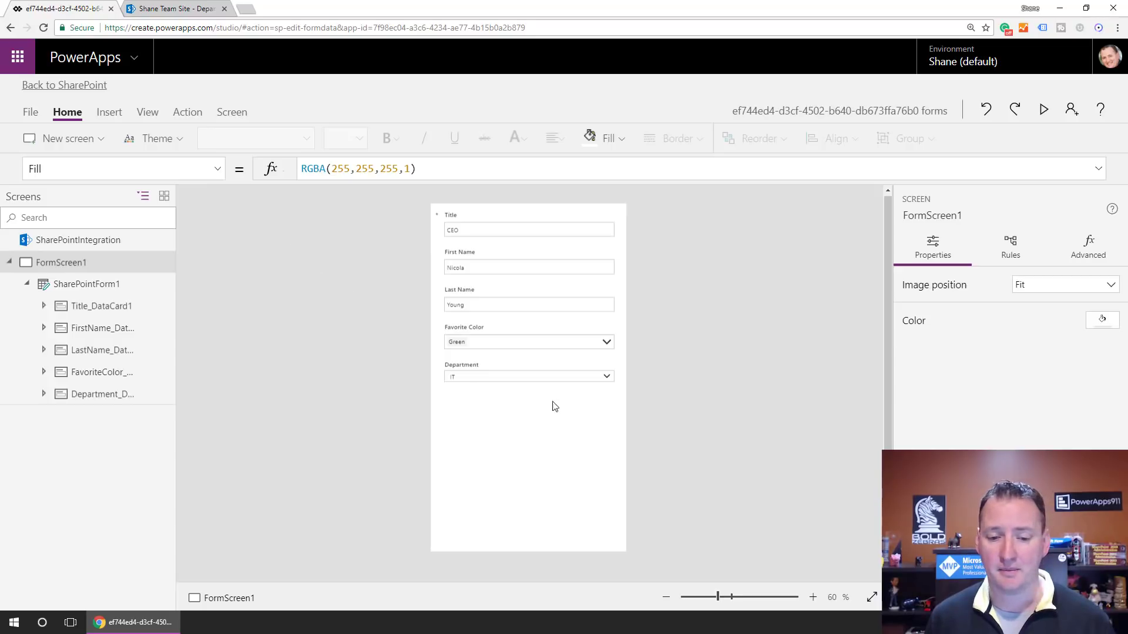
pyautogui.click(534, 367)
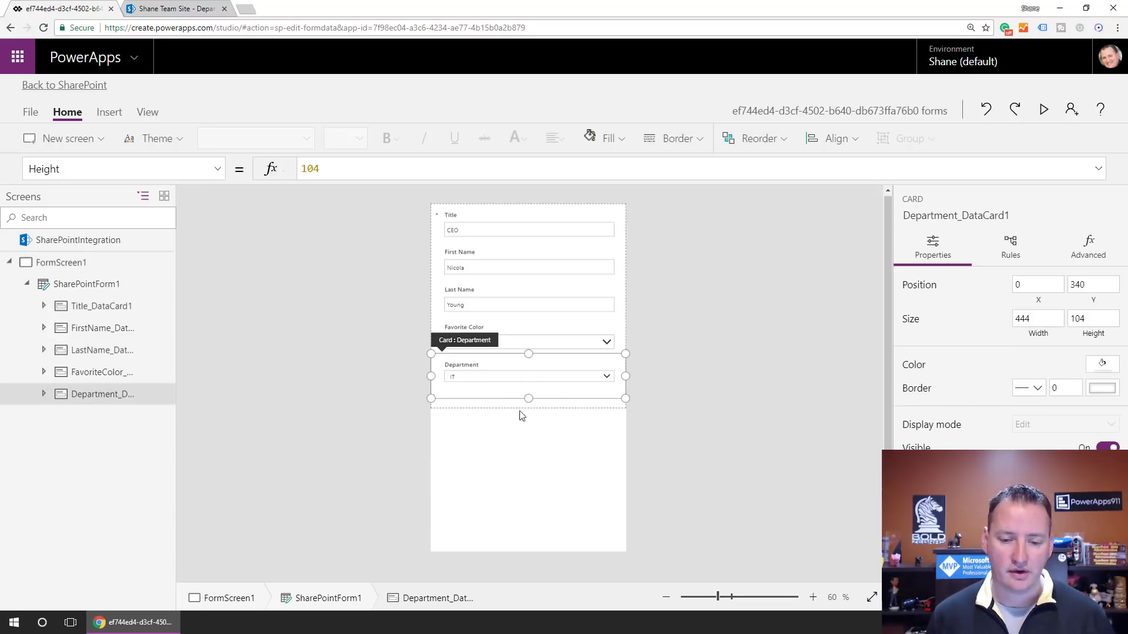
pyautogui.click(110, 285)
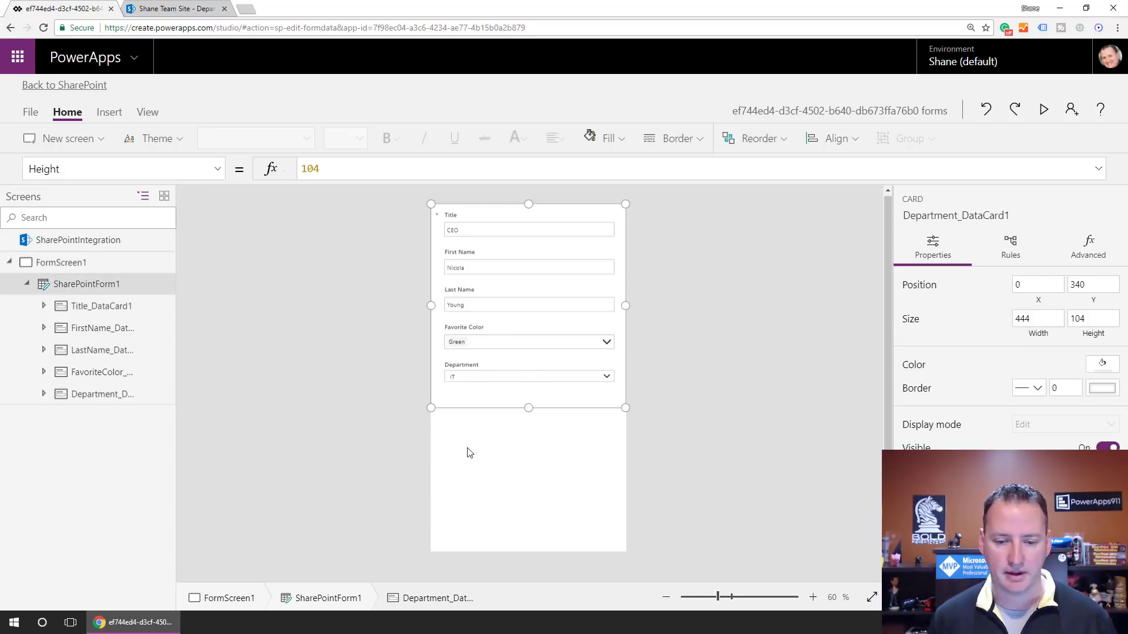
pyautogui.moveTo(532, 409); pyautogui.dragTo(527, 464)
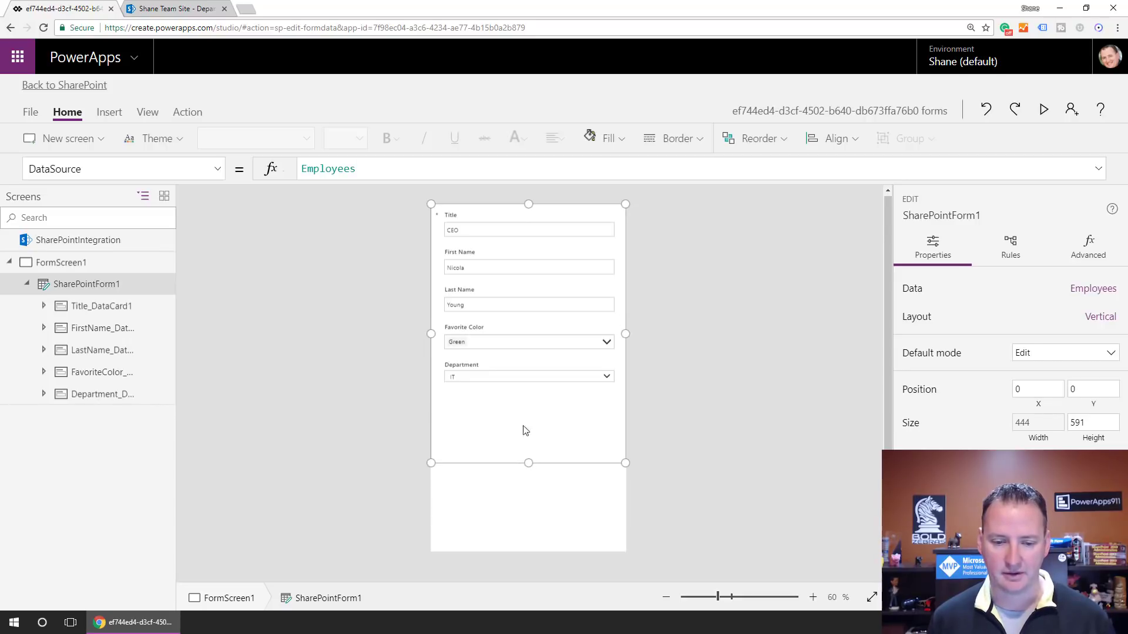
pyautogui.click(511, 392)
pyautogui.moveTo(528, 398); pyautogui.dragTo(527, 441)
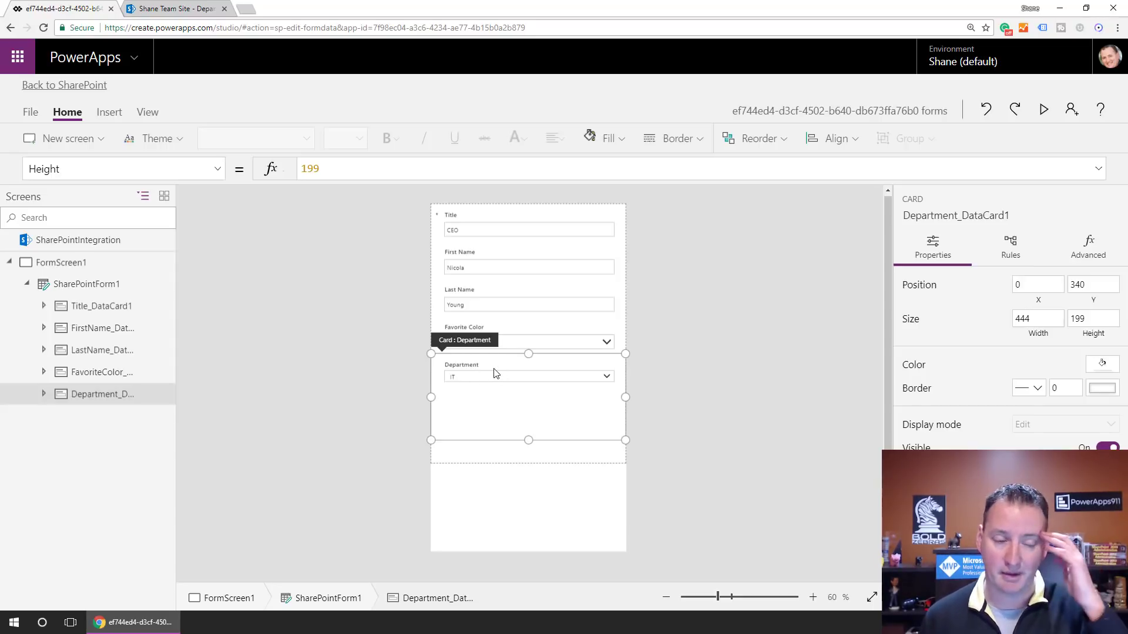
# Insert a label in the Department card and place it just below the drop-down, at about X 32, Y 82.
pyautogui.click(110, 112)
pyautogui.click(147, 139)
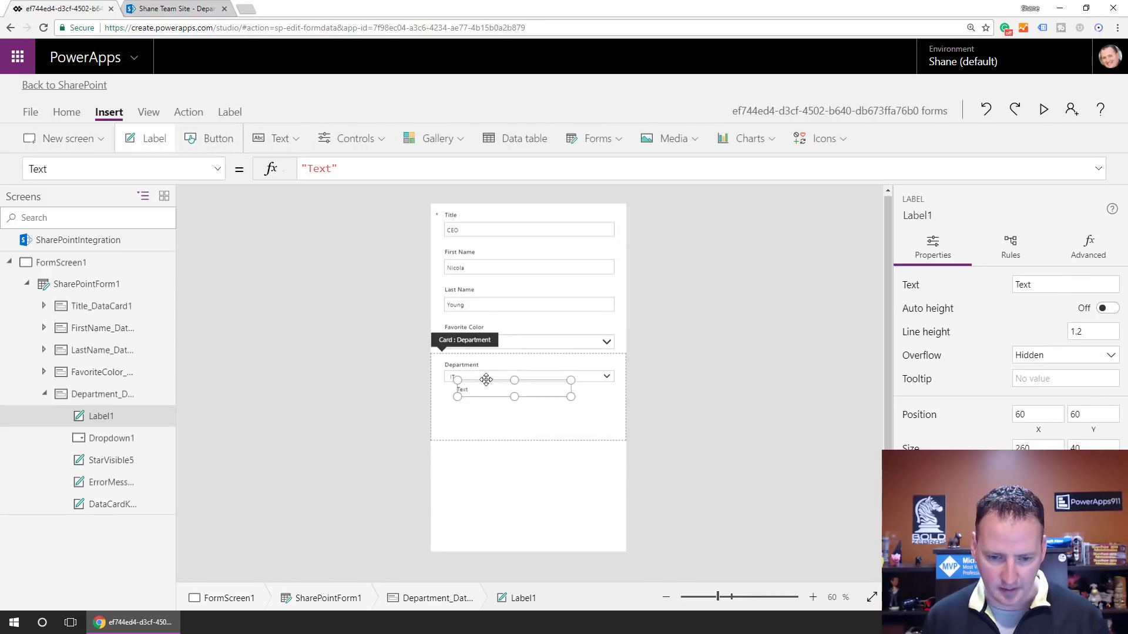
pyautogui.moveTo(484, 382); pyautogui.dragTo(472, 391)
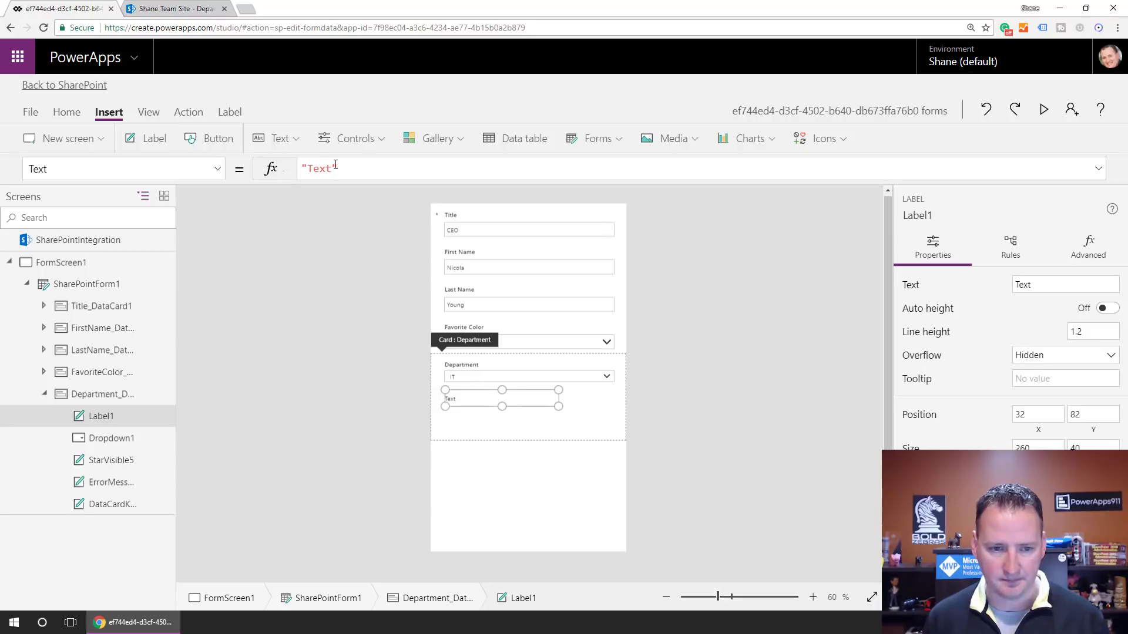
# Replace the label's Text formula with "Department Manager is " followed by the & operator.
pyautogui.click(298, 169)
pyautogui.write('"')
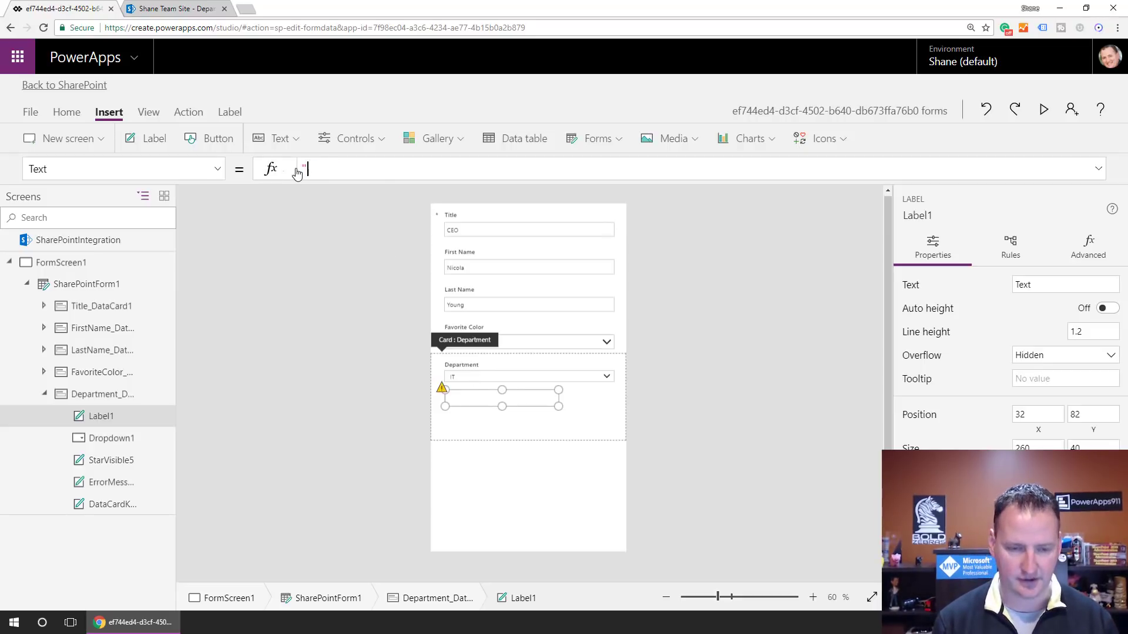
pyautogui.write('Depar')
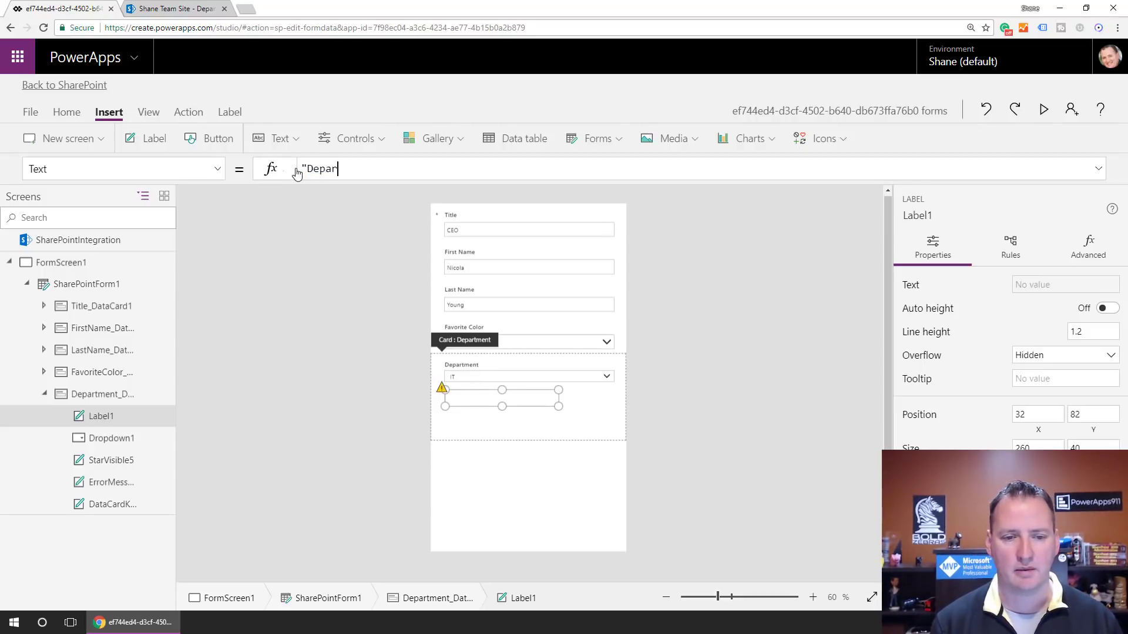
pyautogui.write('tment Manager is')
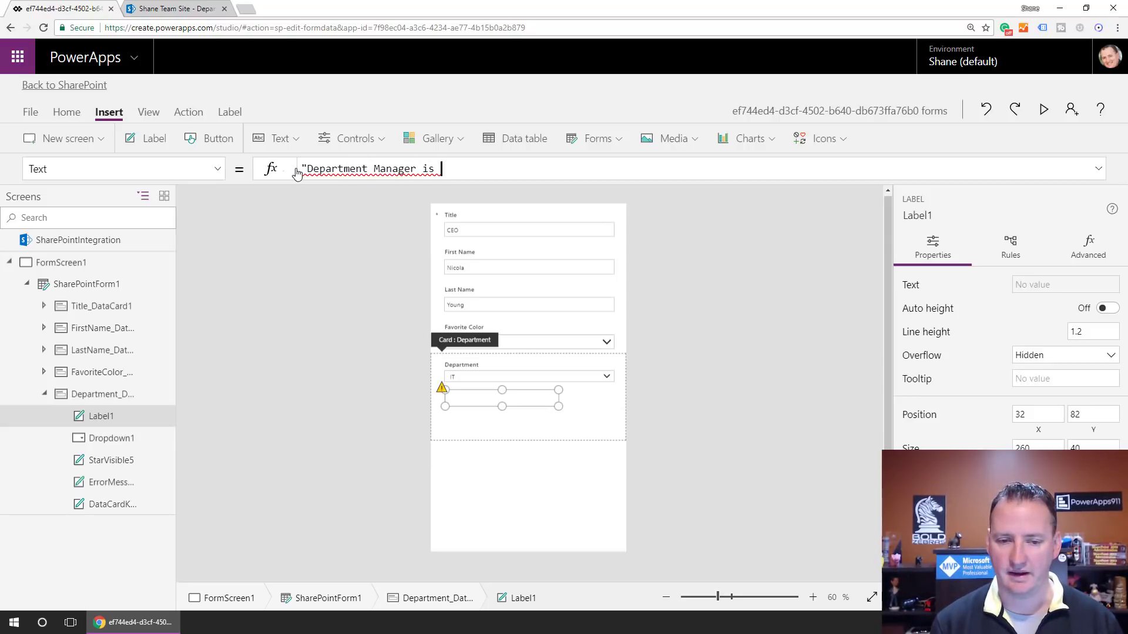
pyautogui.write(' " ')
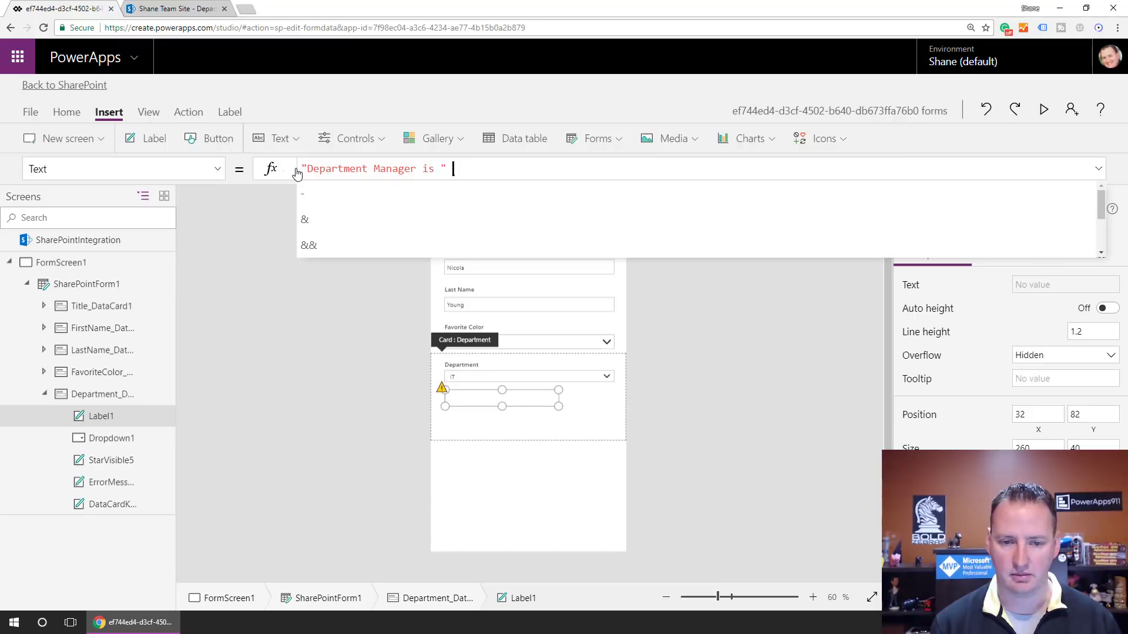
pyautogui.write('&')
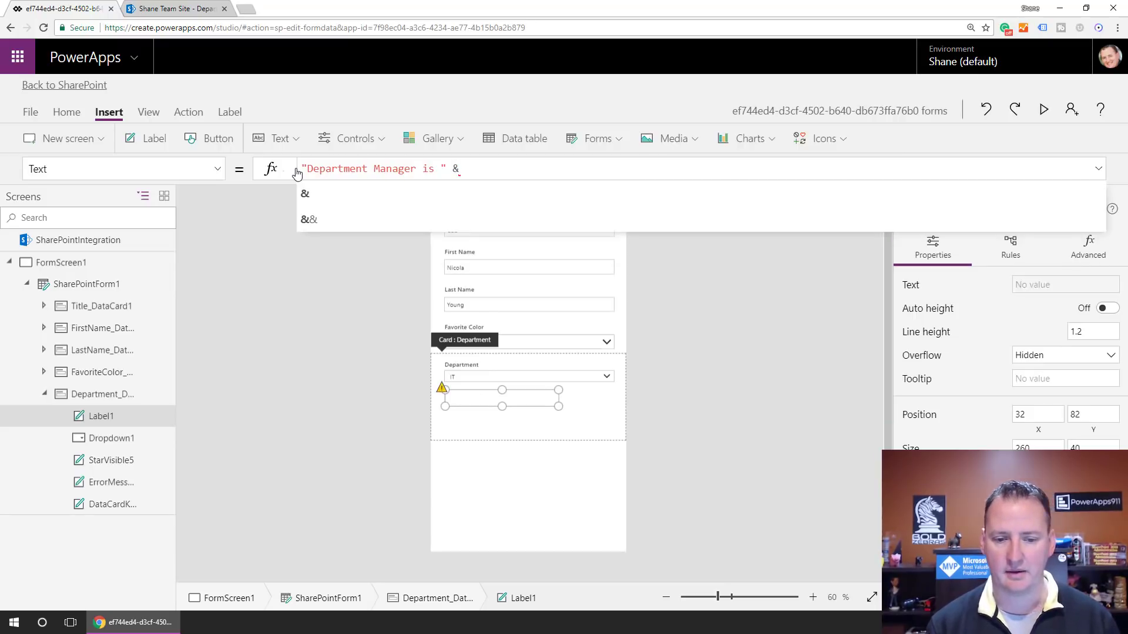
pyautogui.write(' This')
pyautogui.press('Down')
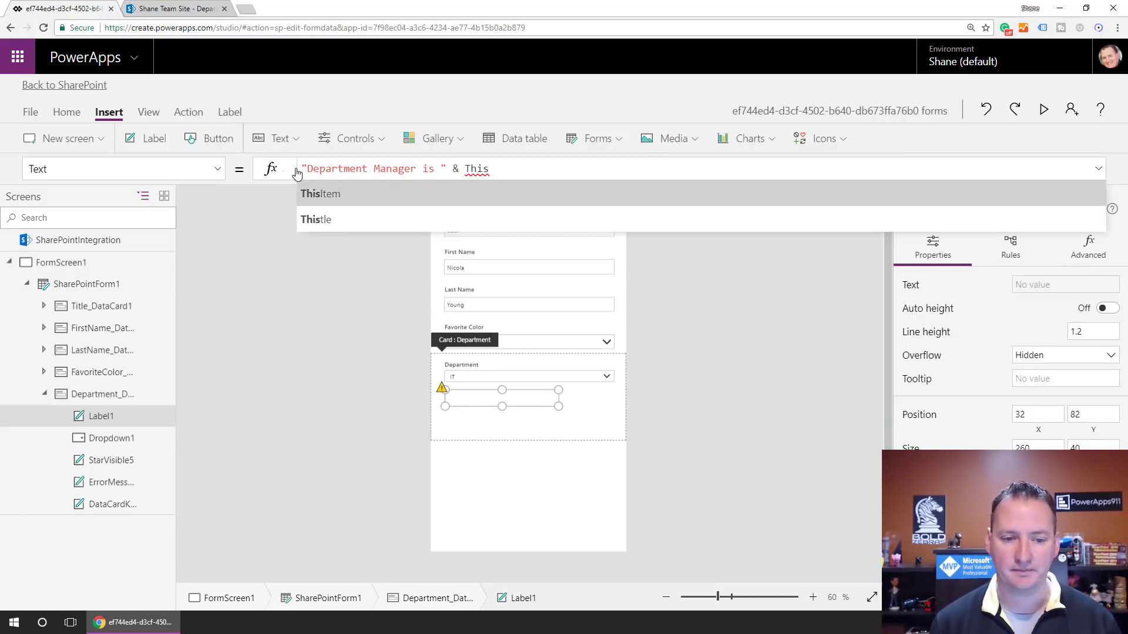
pyautogui.press('Tab')
pyautogui.write('.')
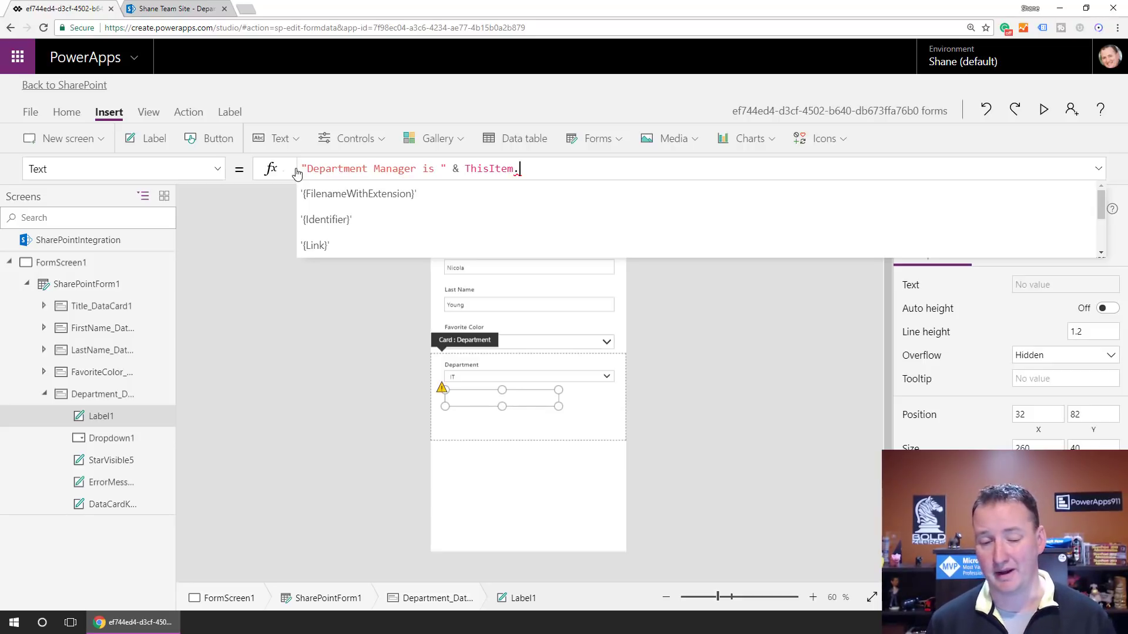
pyautogui.press('BackSpace')
pyautogui.press('BackSpace')
pyautogui.press('BackSpace')
pyautogui.press('BackSpace')
pyautogui.press('BackSpace')
pyautogui.press('BackSpace')
pyautogui.press('BackSpace')
pyautogui.press('BackSpace')
pyautogui.press('BackSpace')
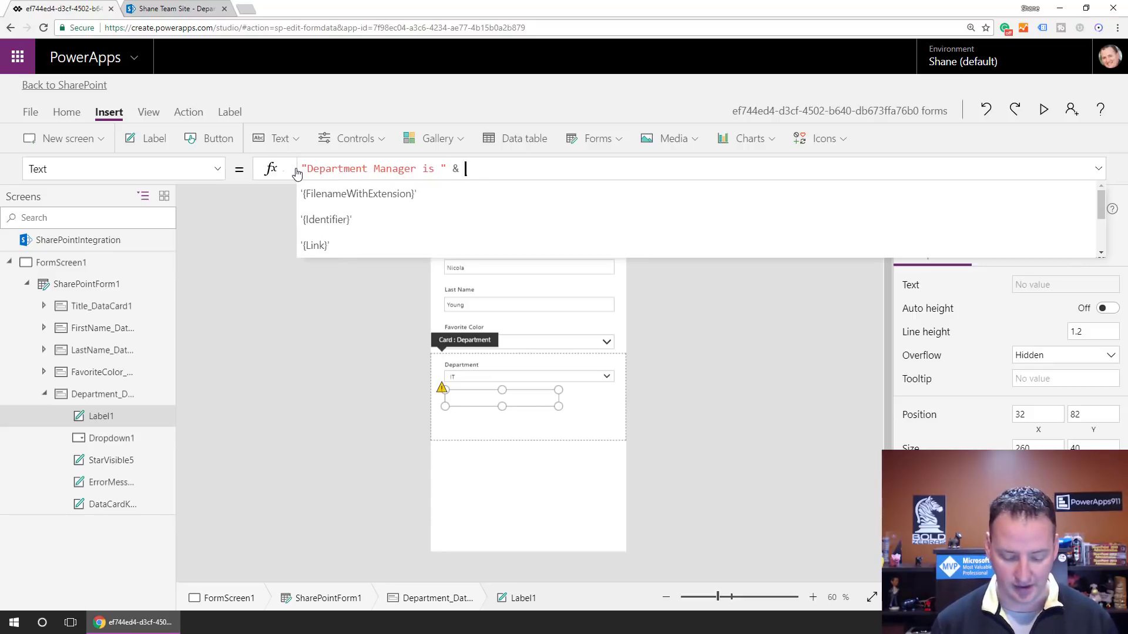
# Continue the label's Text formula with LookUp('Departments Master', Title = Dropdown1.Selected.Title.
pyautogui.write('Loo')
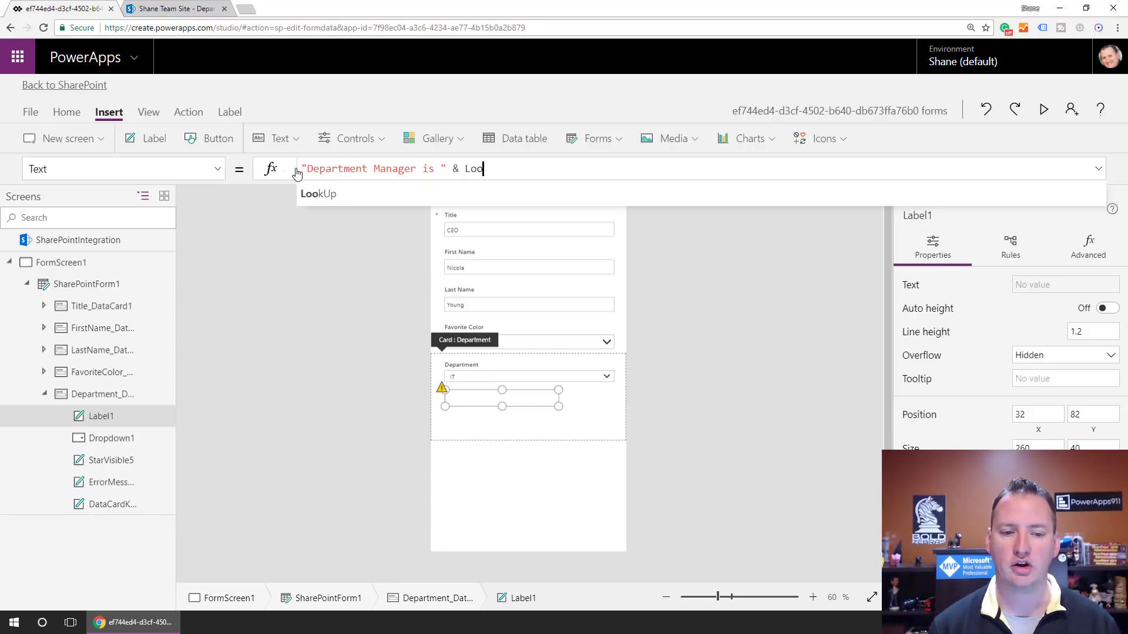
pyautogui.write('kUp(')
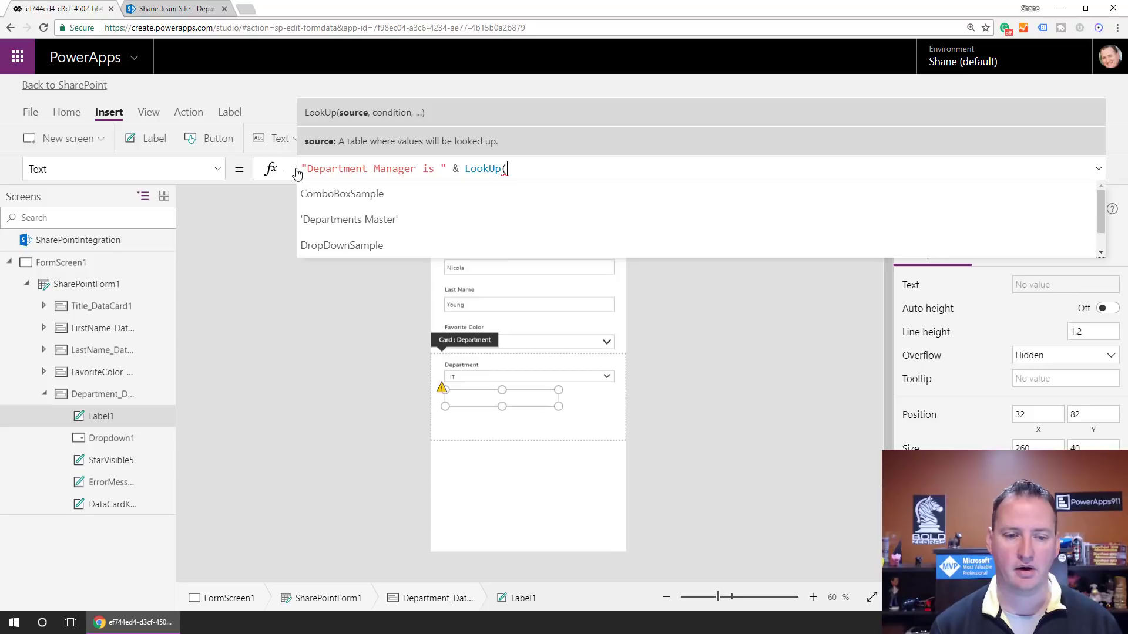
pyautogui.write("'")
pyautogui.press('Tab')
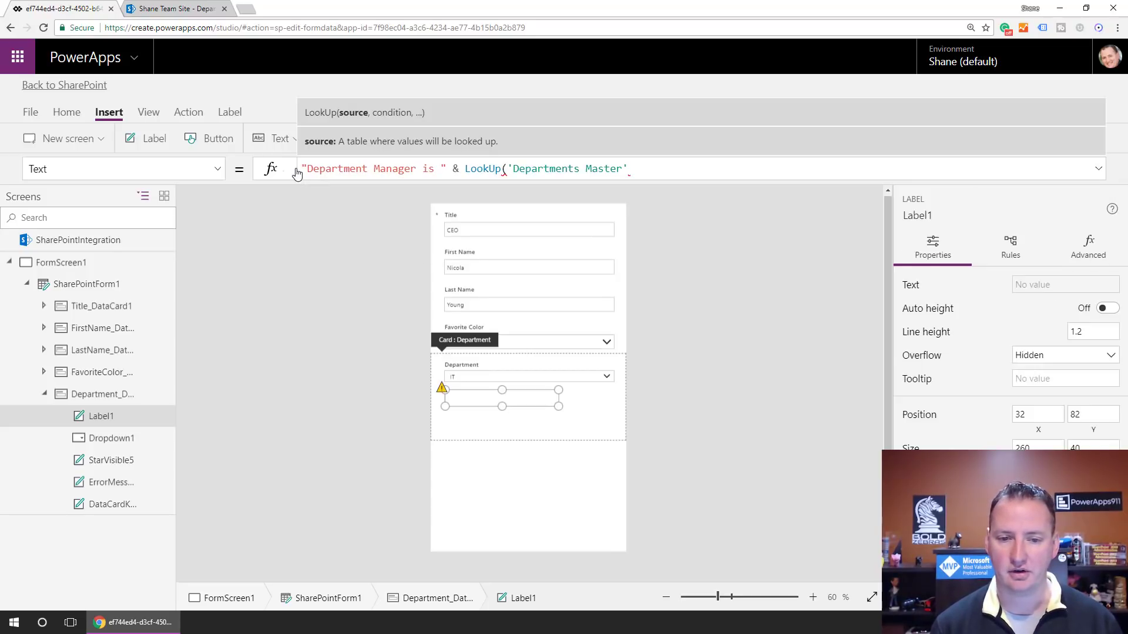
pyautogui.write(', Title =')
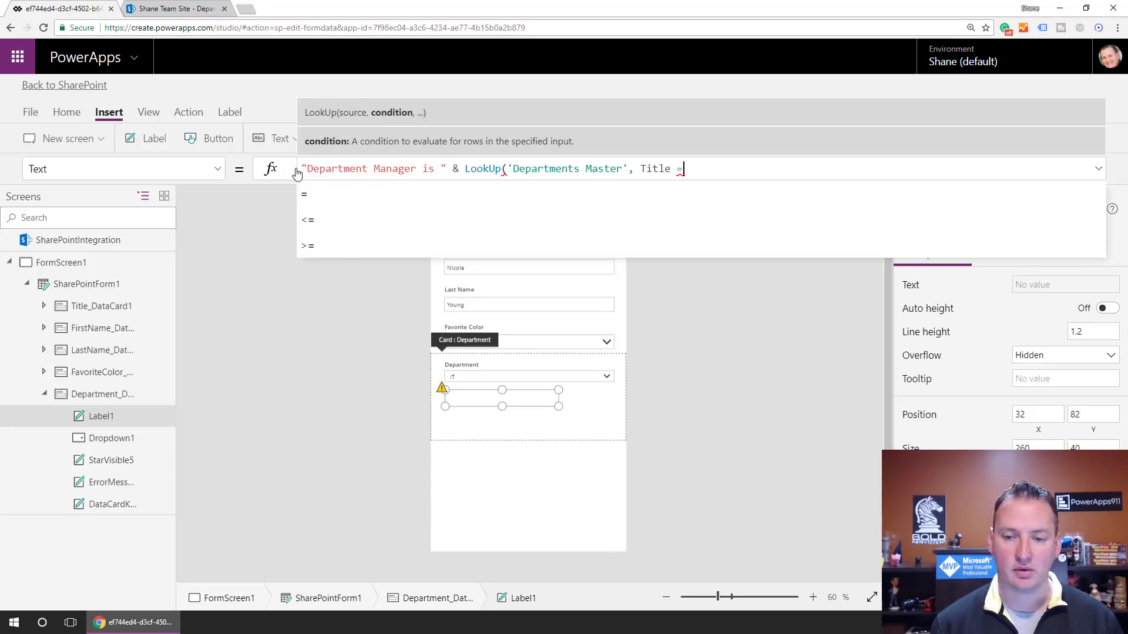
pyautogui.write(' D')
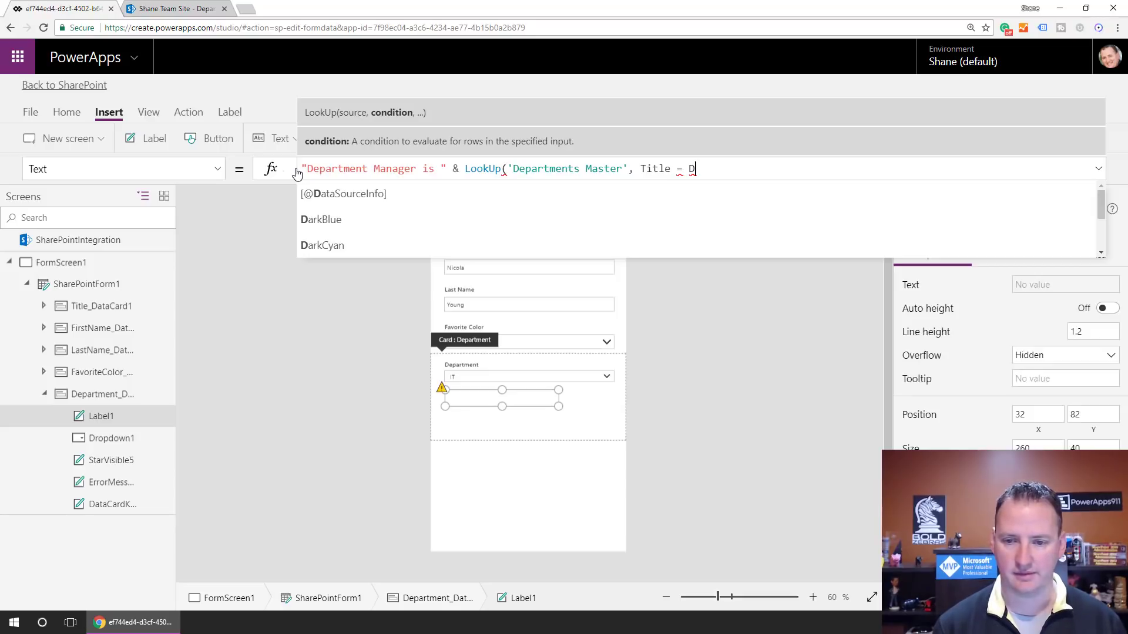
pyautogui.write('ropd')
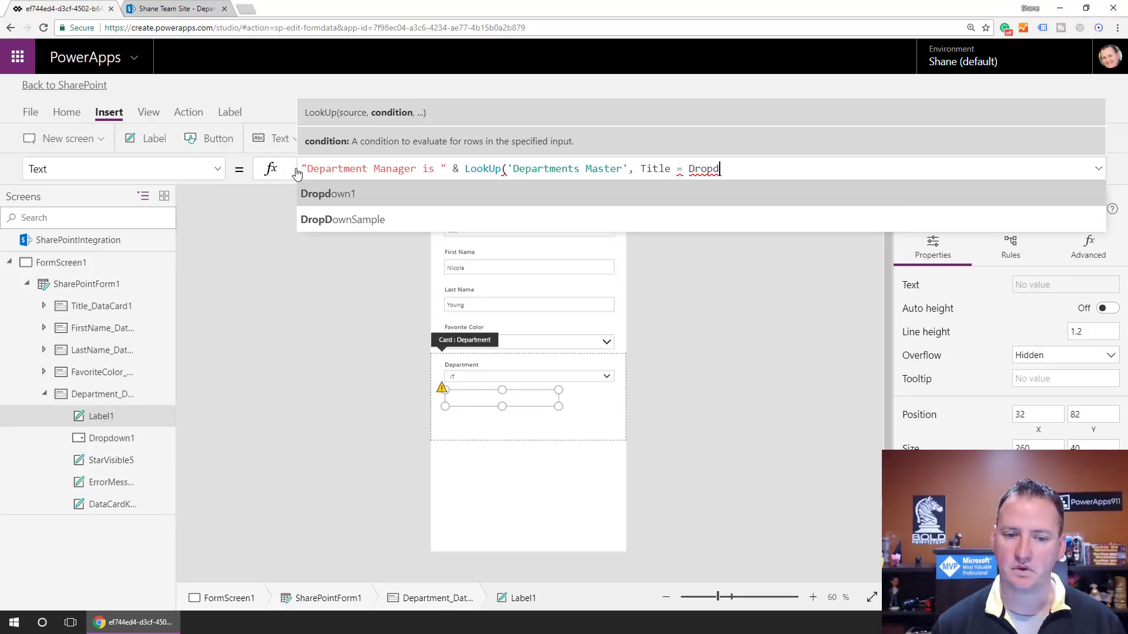
pyautogui.press('Tab')
pyautogui.write('.')
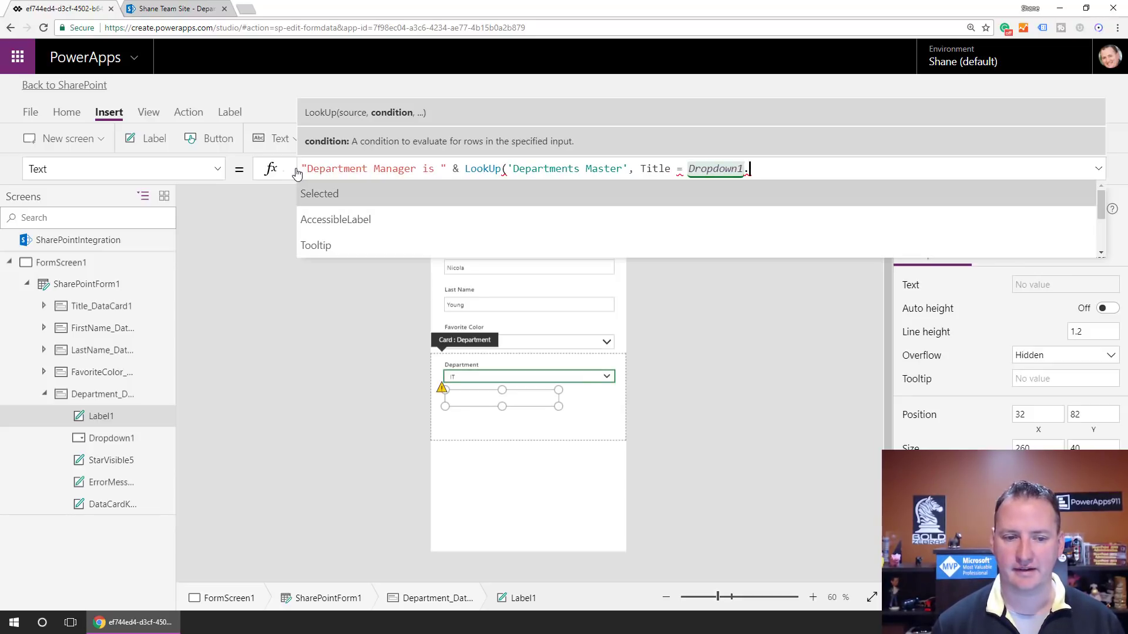
pyautogui.press('Tab')
pyautogui.write('.T')
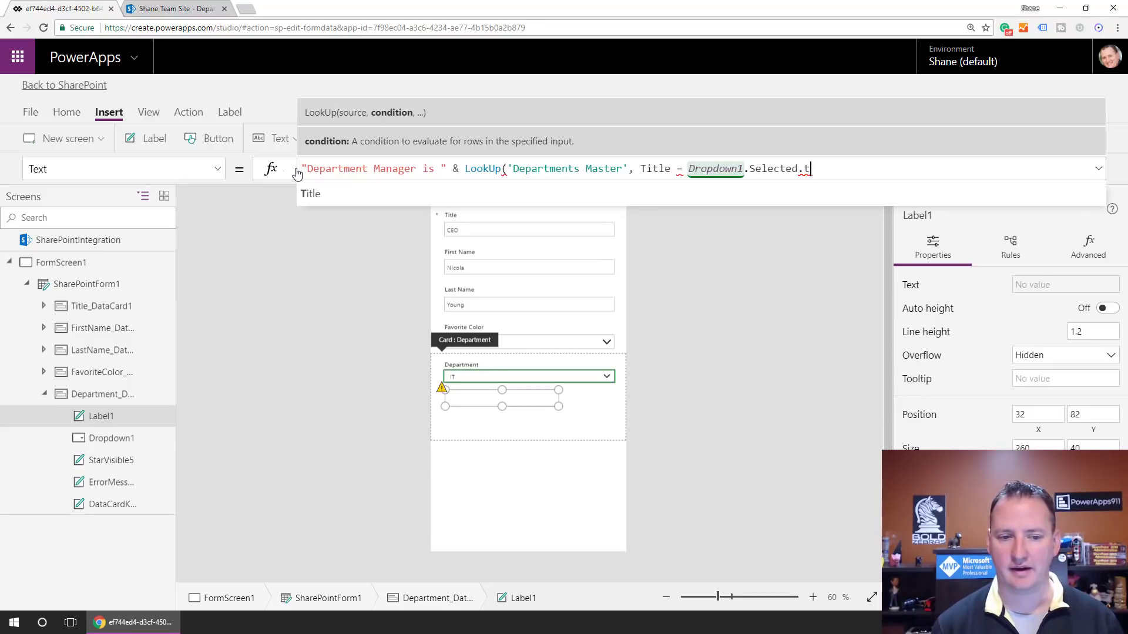
pyautogui.press('Tab')
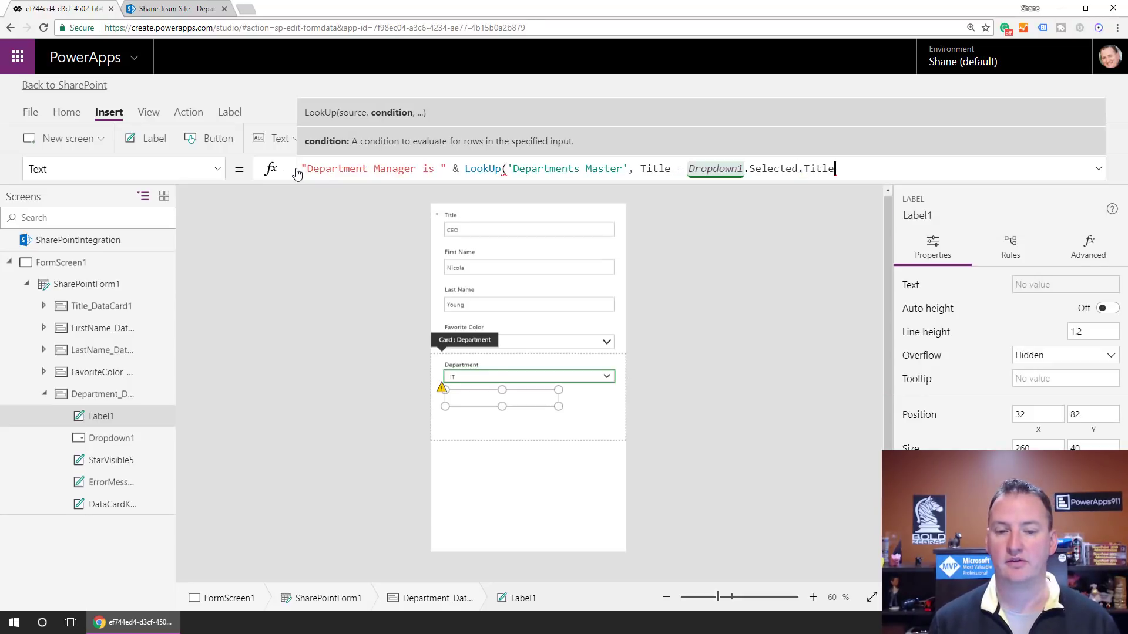
# Complete the LookUp with Manager as its result and a closing parenthesis, checking the Manager column in the Departments Master list.
pyautogui.write(', ')
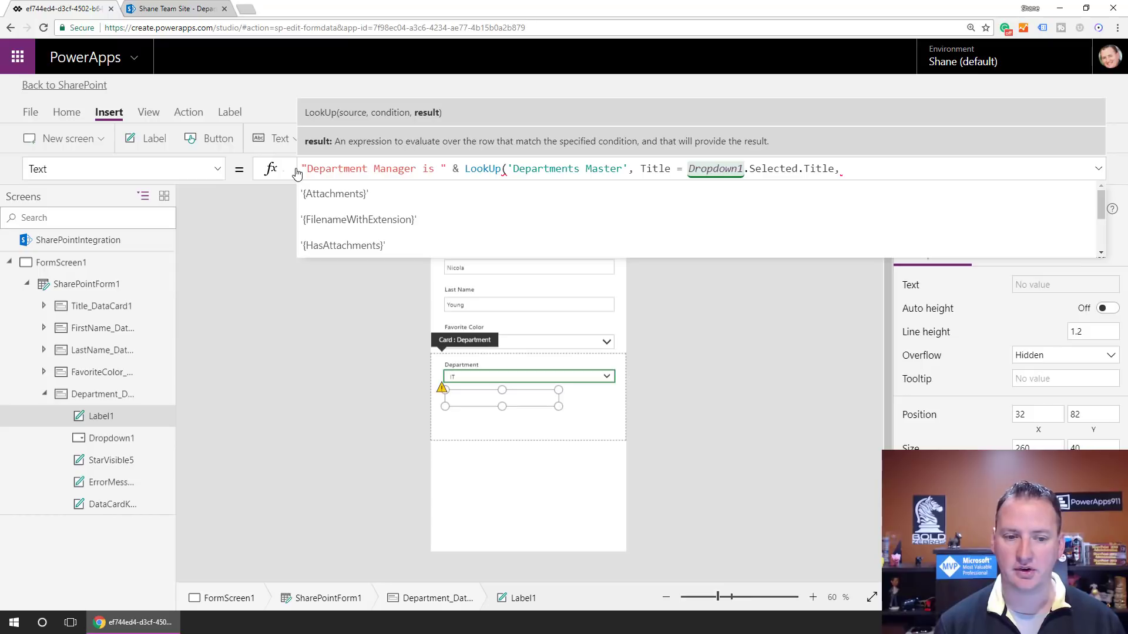
pyautogui.write('ma')
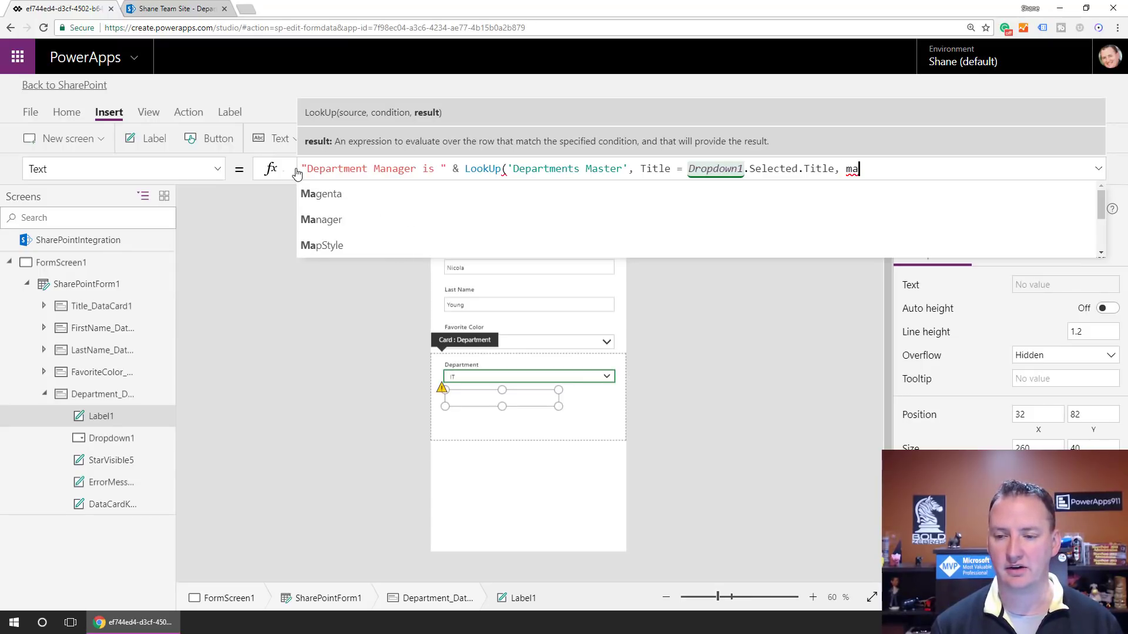
pyautogui.press('Down')
pyautogui.press('Down')
pyautogui.press('Tab')
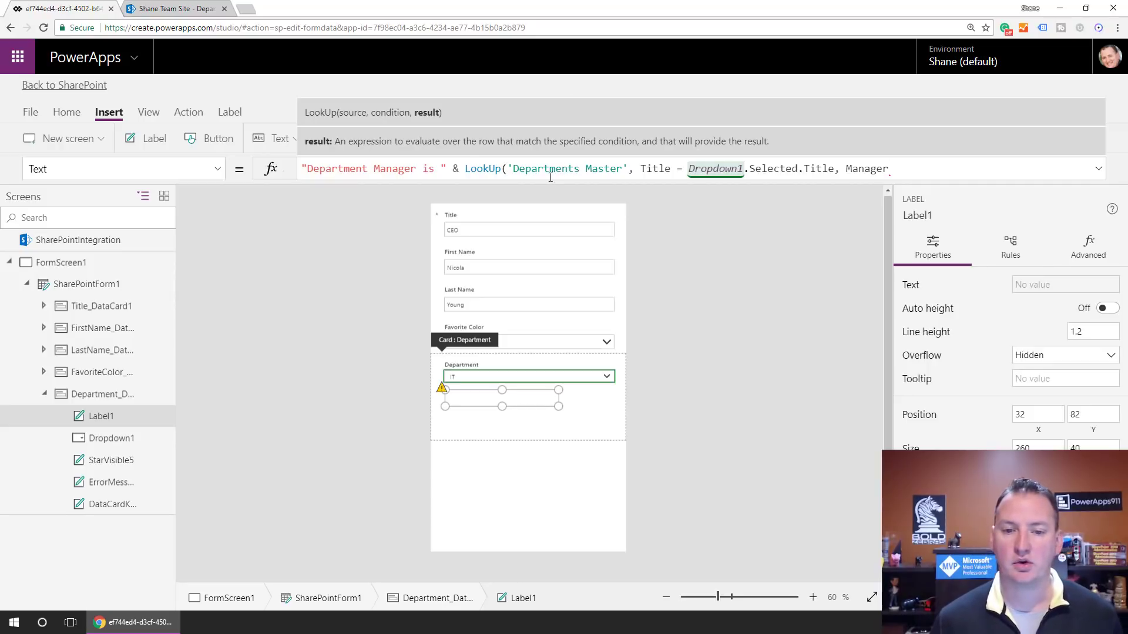
pyautogui.click(176, 9)
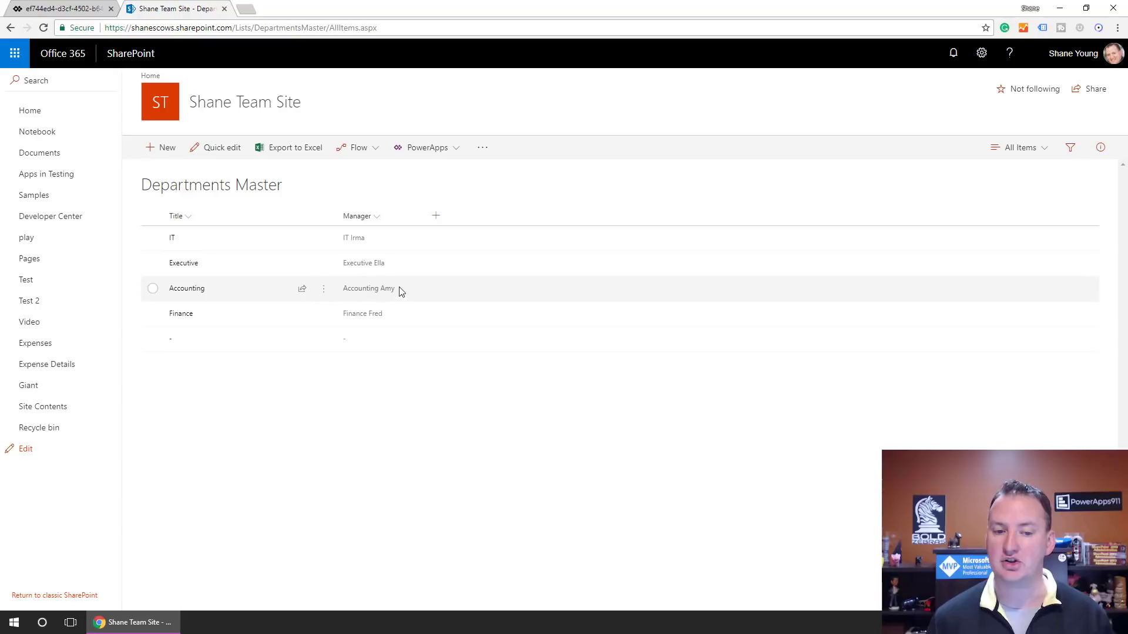
pyautogui.click(69, 10)
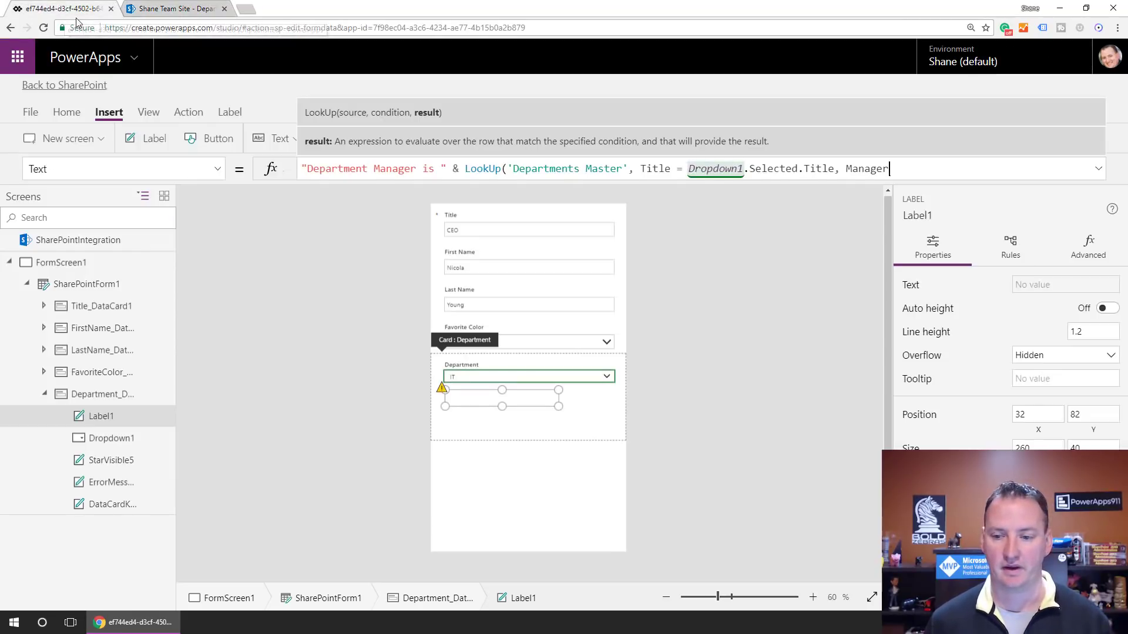
pyautogui.click(903, 169)
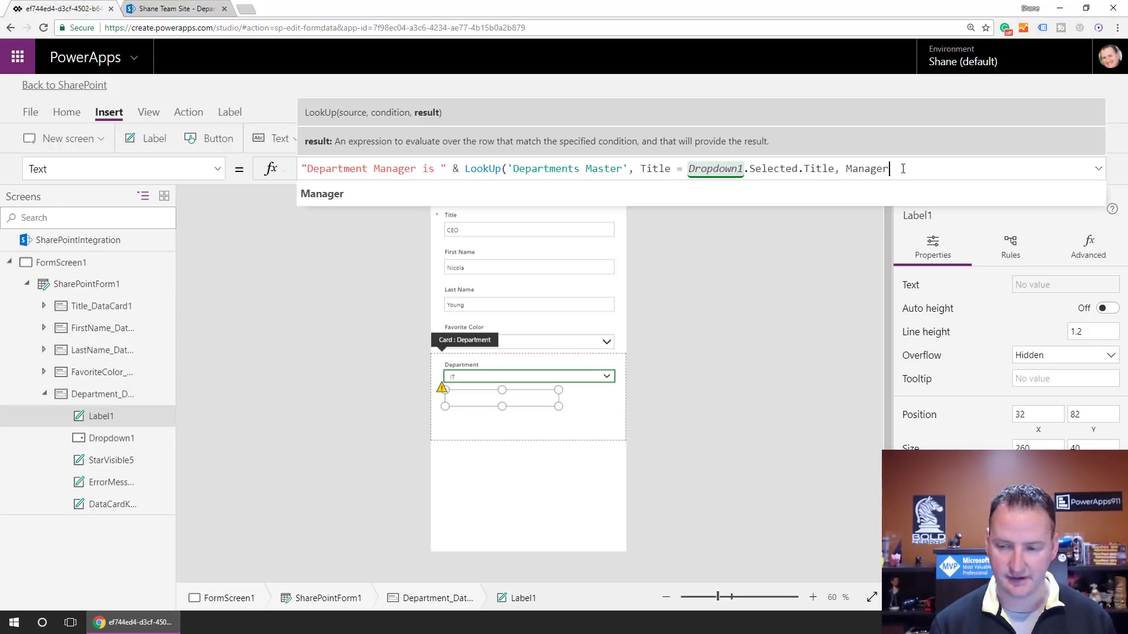
pyautogui.write(')')
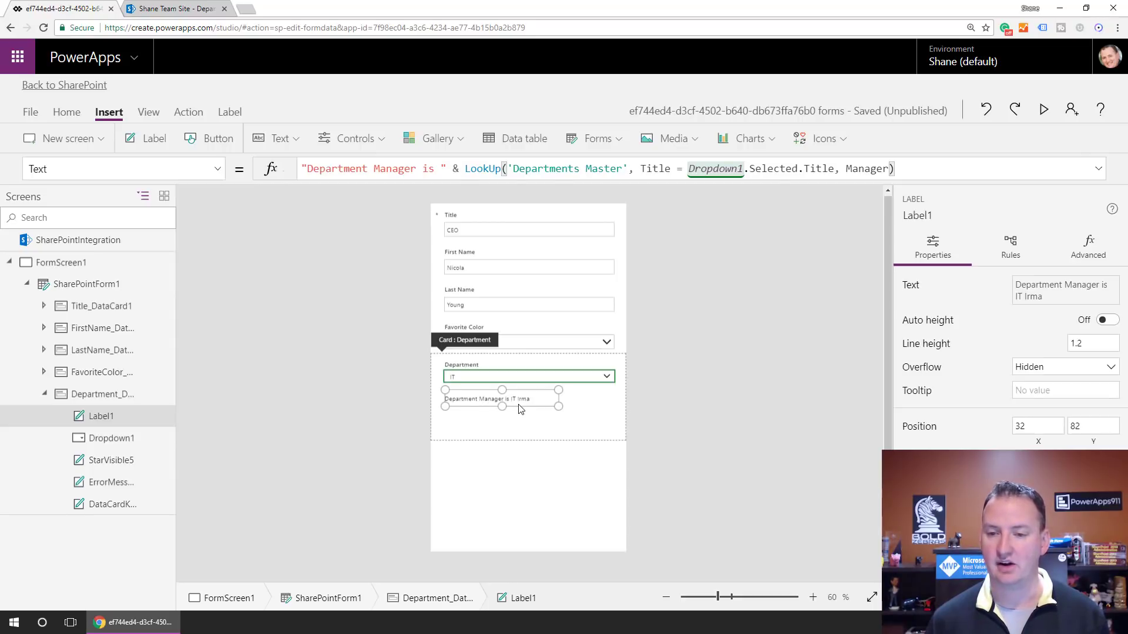
# Save and publish the form back to SharePoint, and open the Driver item in the reloaded Employees list to check the manager label.
pyautogui.click(66, 87)
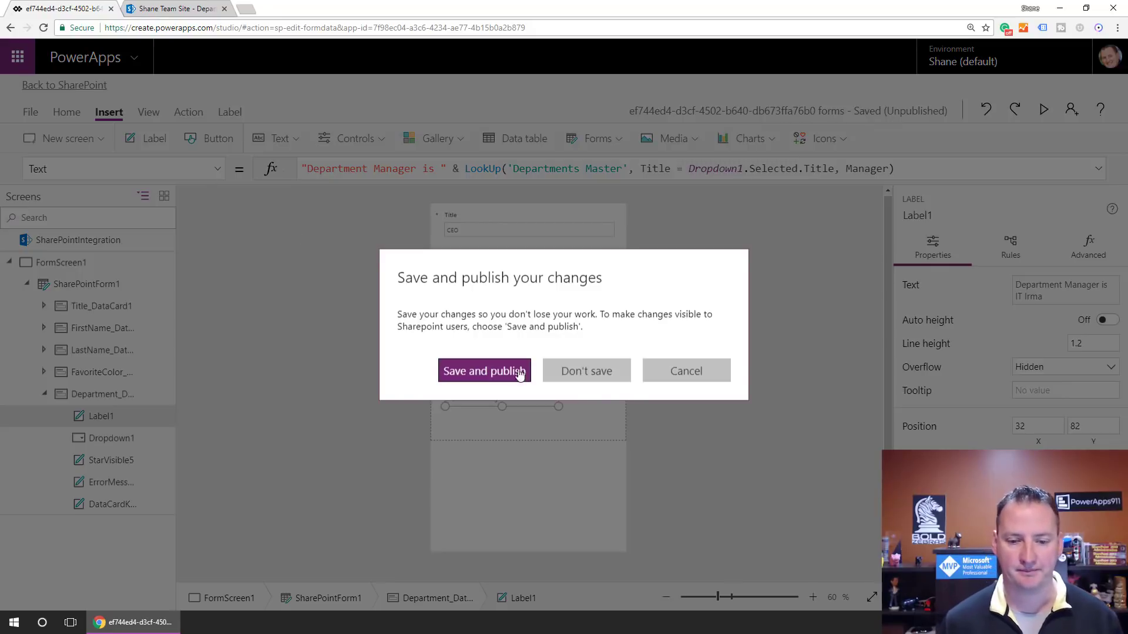
pyautogui.click(504, 380)
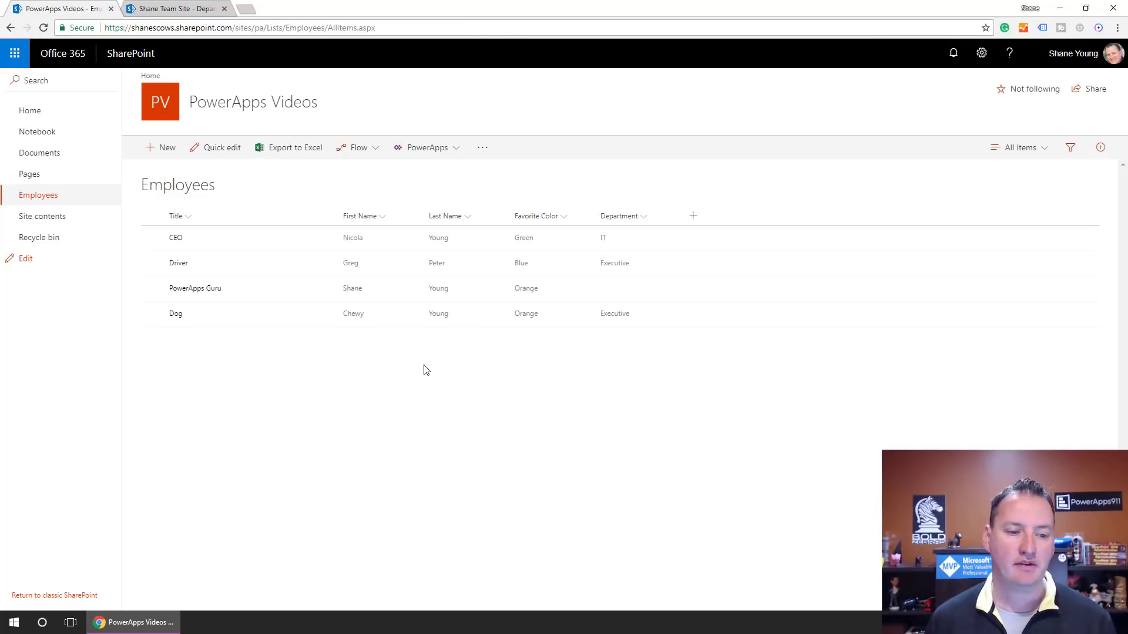
pyautogui.click(243, 269)
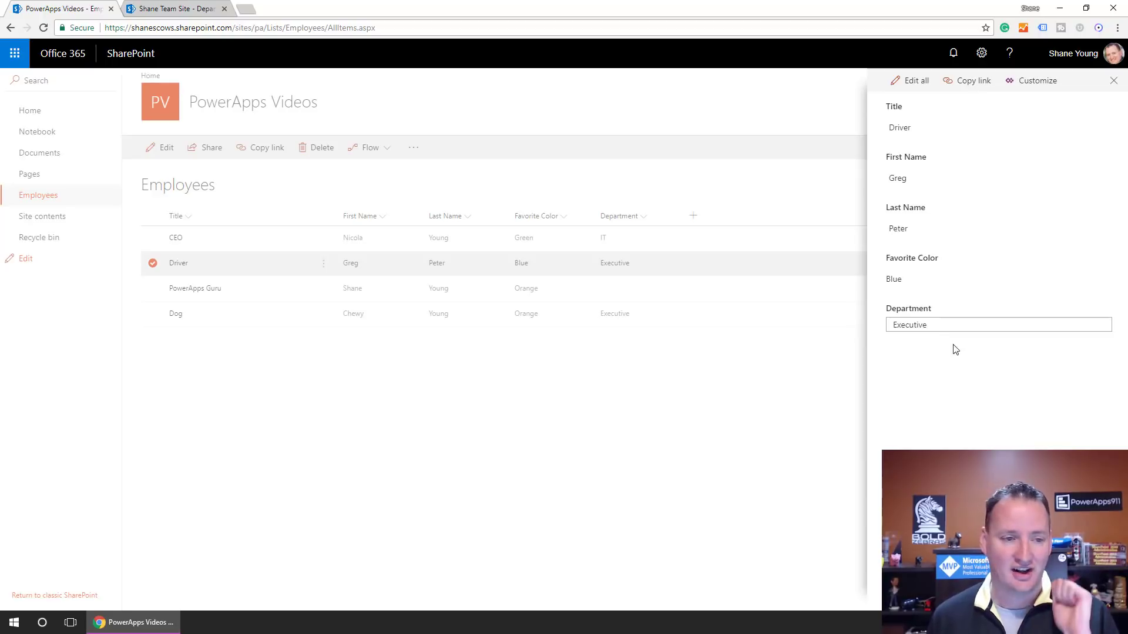
pyautogui.click(43, 28)
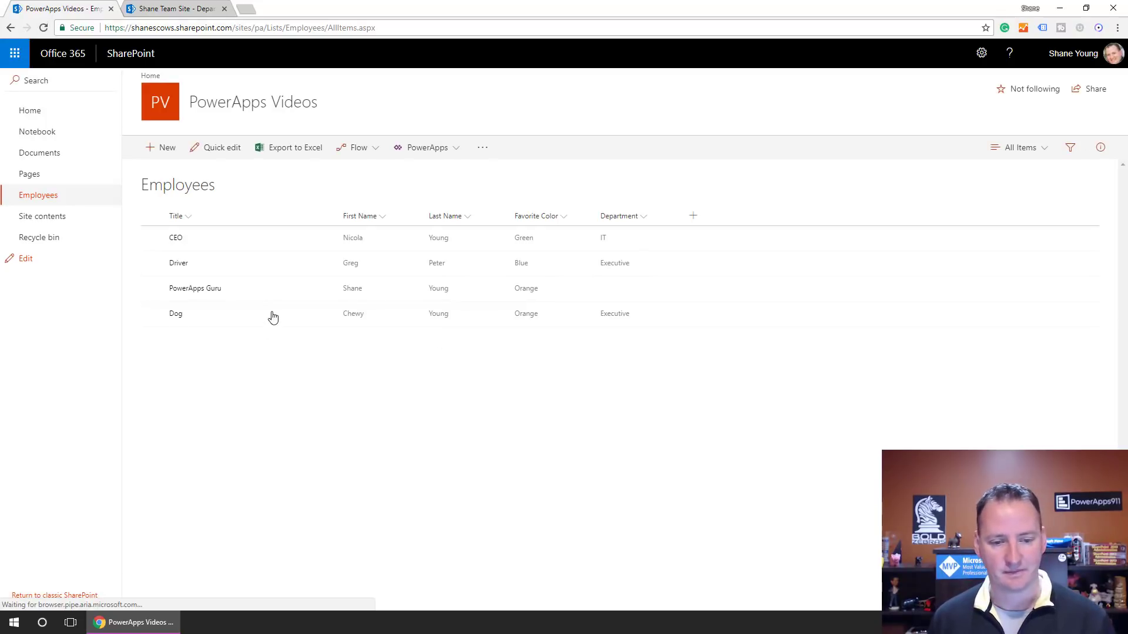
pyautogui.click(248, 267)
pyautogui.doubleClick(249, 271)
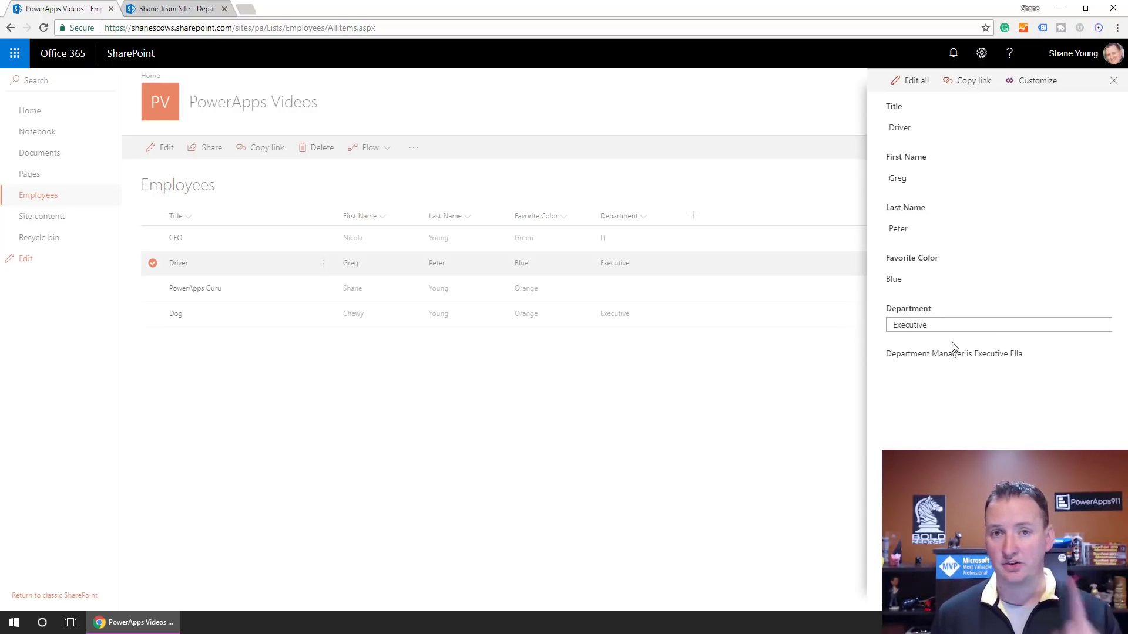
# Reopen the Employees form for customization, skipping the welcome dialog, and shorten SharePointForm1 to a height of about 548.
pyautogui.click(1038, 81)
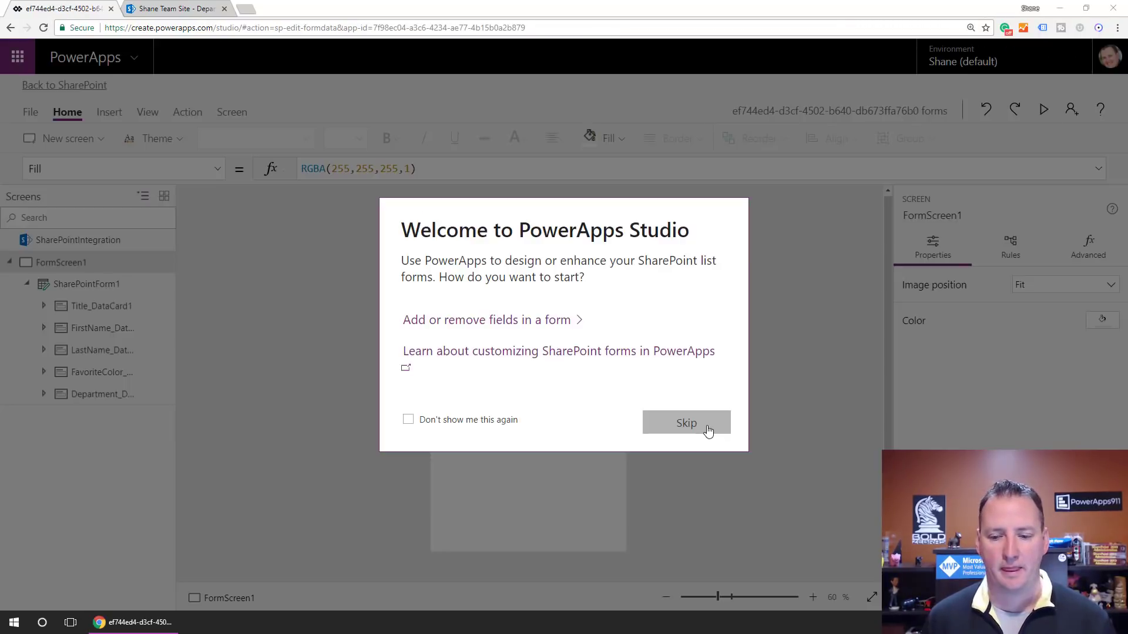
pyautogui.click(705, 428)
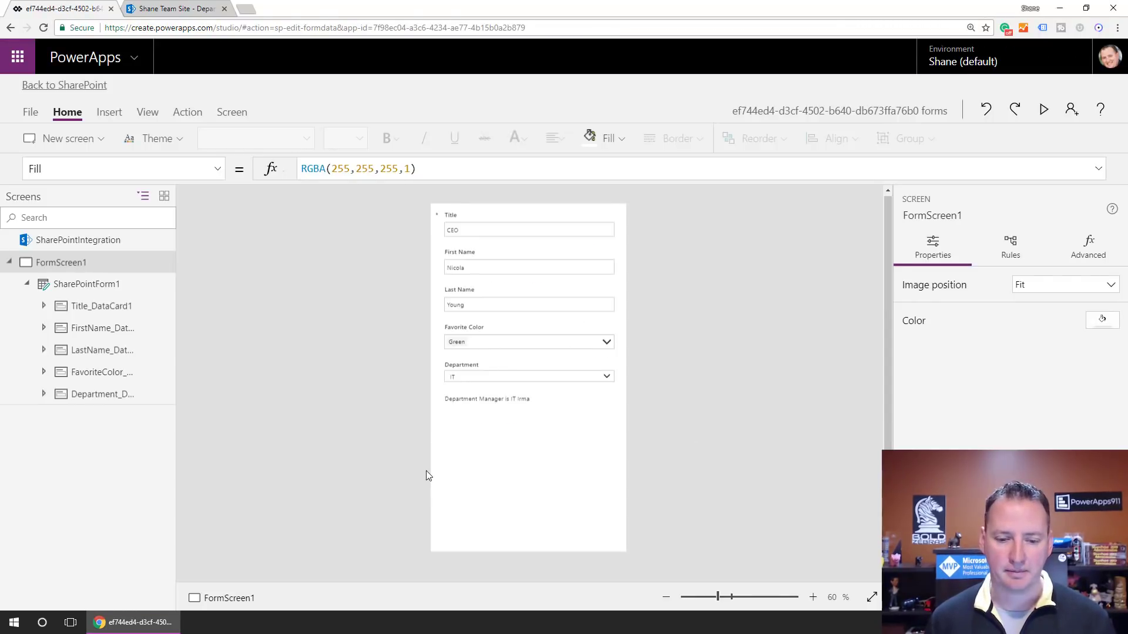
pyautogui.click(465, 452)
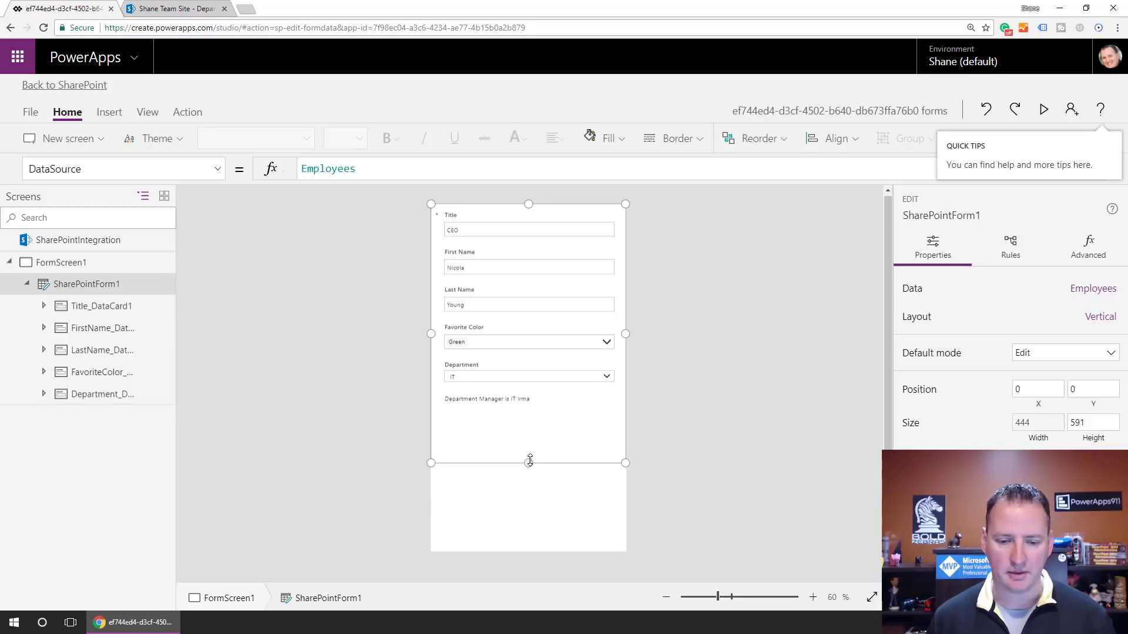
pyautogui.moveTo(529, 462)
pyautogui.mouseDown()
pyautogui.moveTo(528, 417)
pyautogui.moveTo(536, 444)
pyautogui.mouseUp()
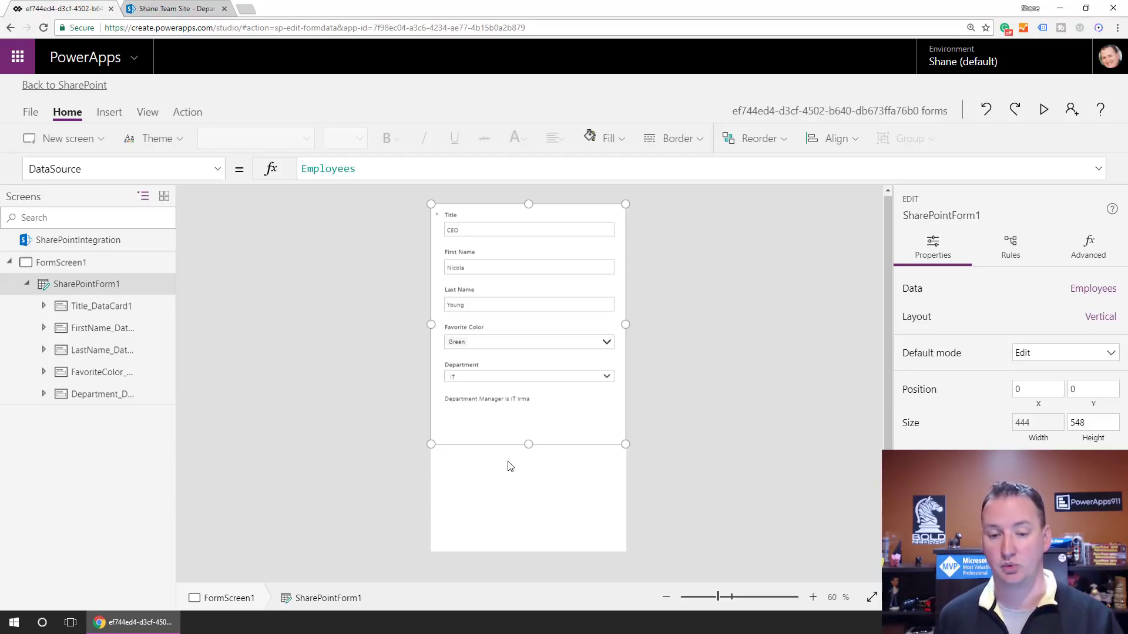
# Insert a button below the form at about X 130, Y 548 and set its text to "Open Department".
pyautogui.click(109, 112)
pyautogui.click(209, 138)
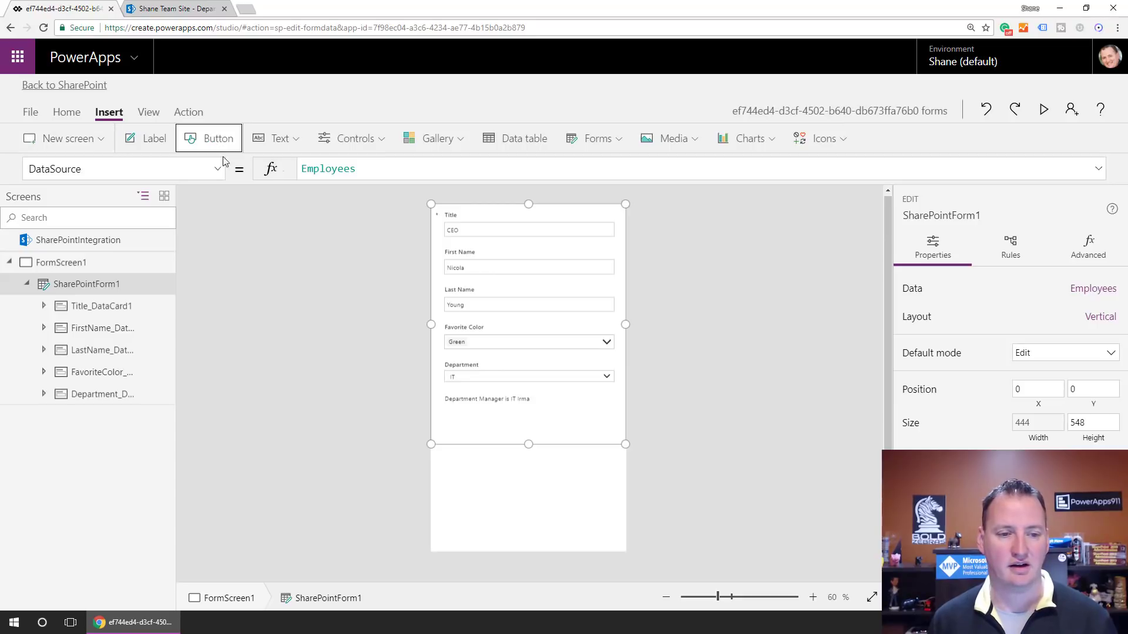
pyautogui.moveTo(474, 221); pyautogui.dragTo(548, 470)
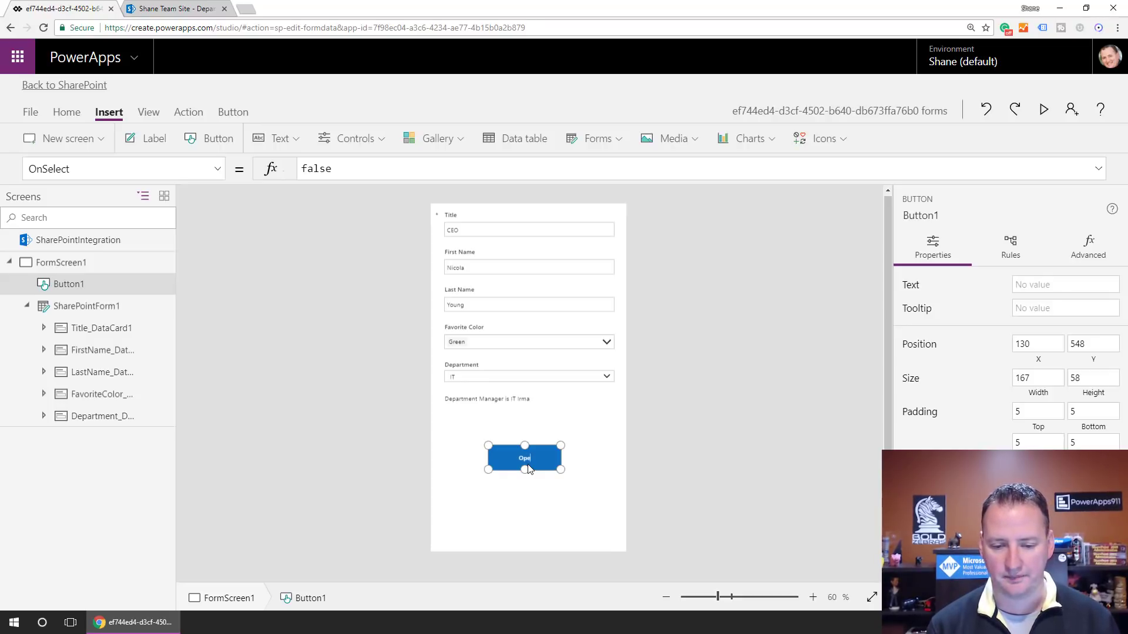
pyautogui.write('n Department')
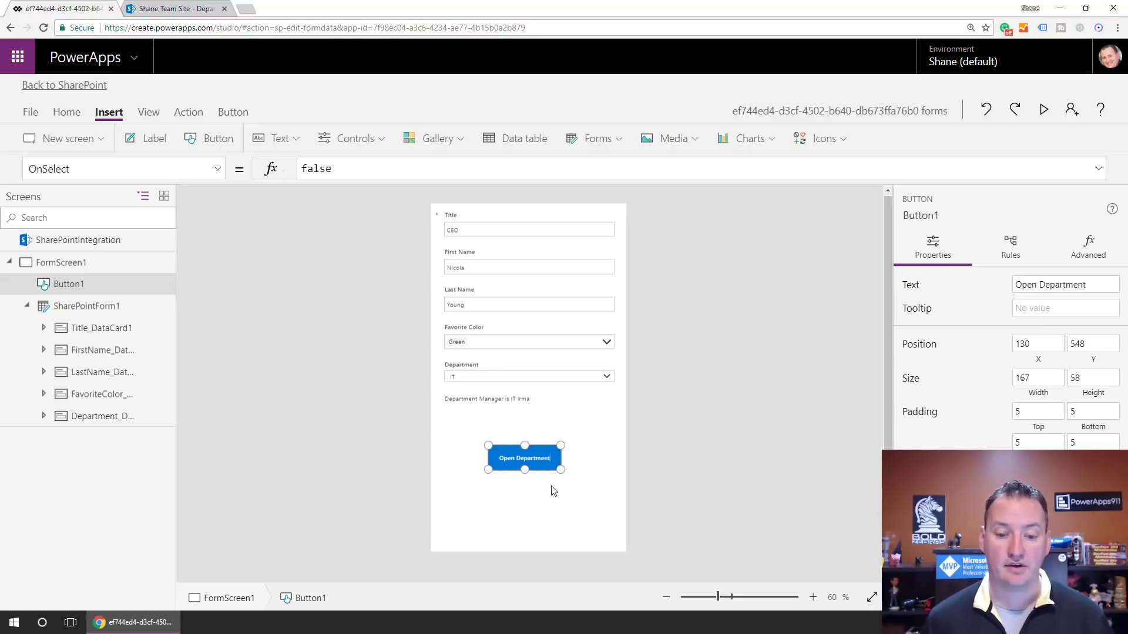
pyautogui.click(552, 489)
pyautogui.click(522, 461)
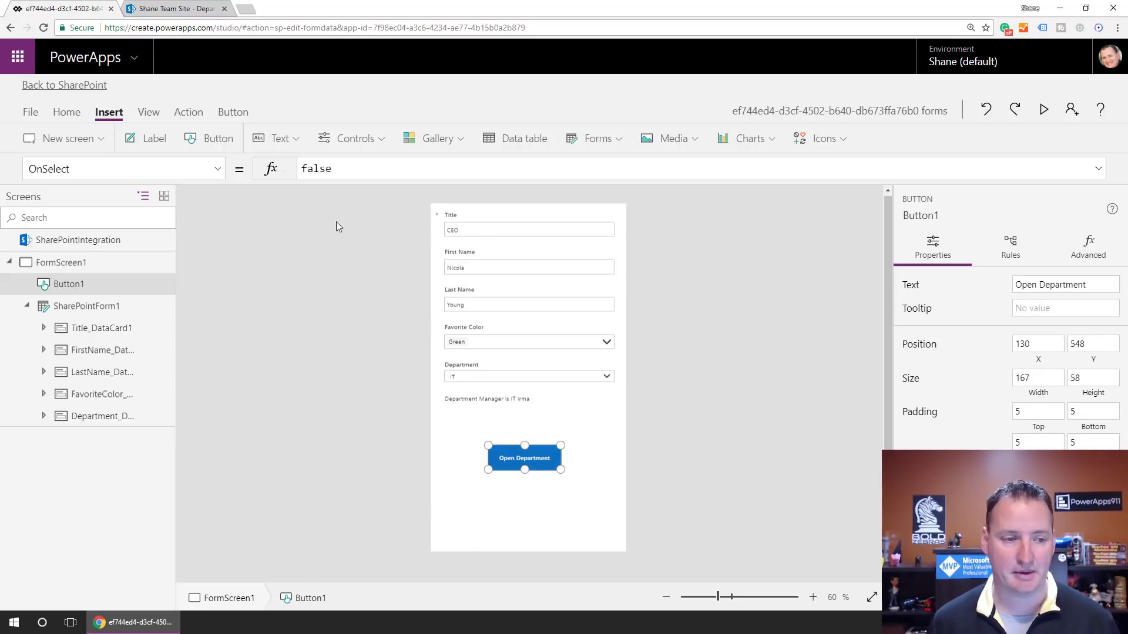
# Replace the Open Department button's OnSelect formula with Launch(LookUp('Departments Master', Title = Dropdown1.Selected.Title.
pyautogui.click(367, 172)
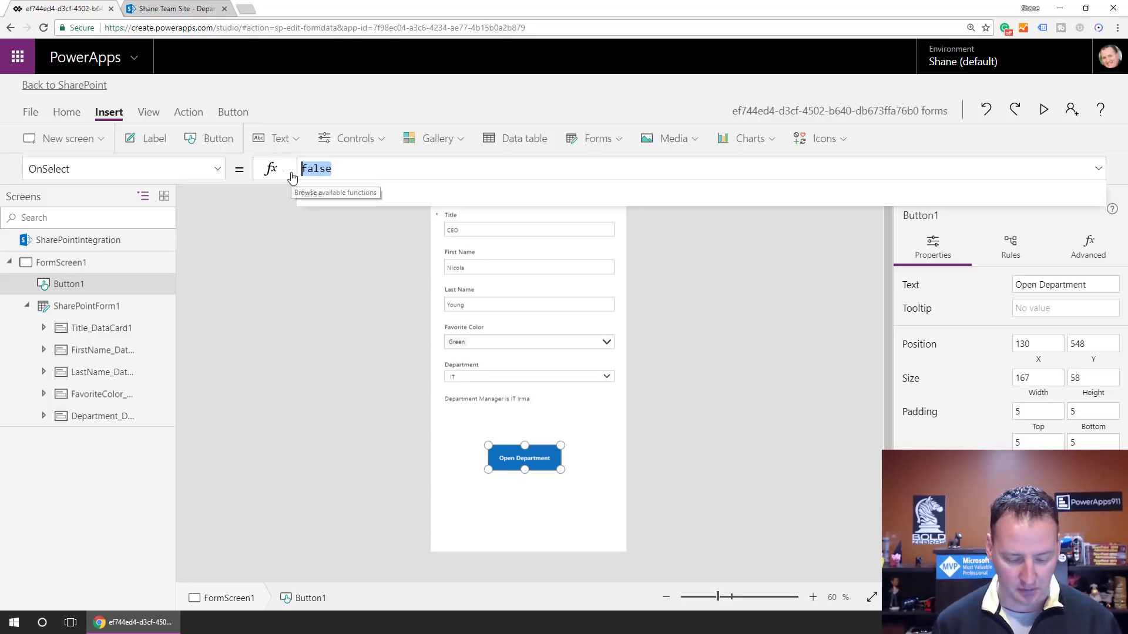
pyautogui.write('Launch(')
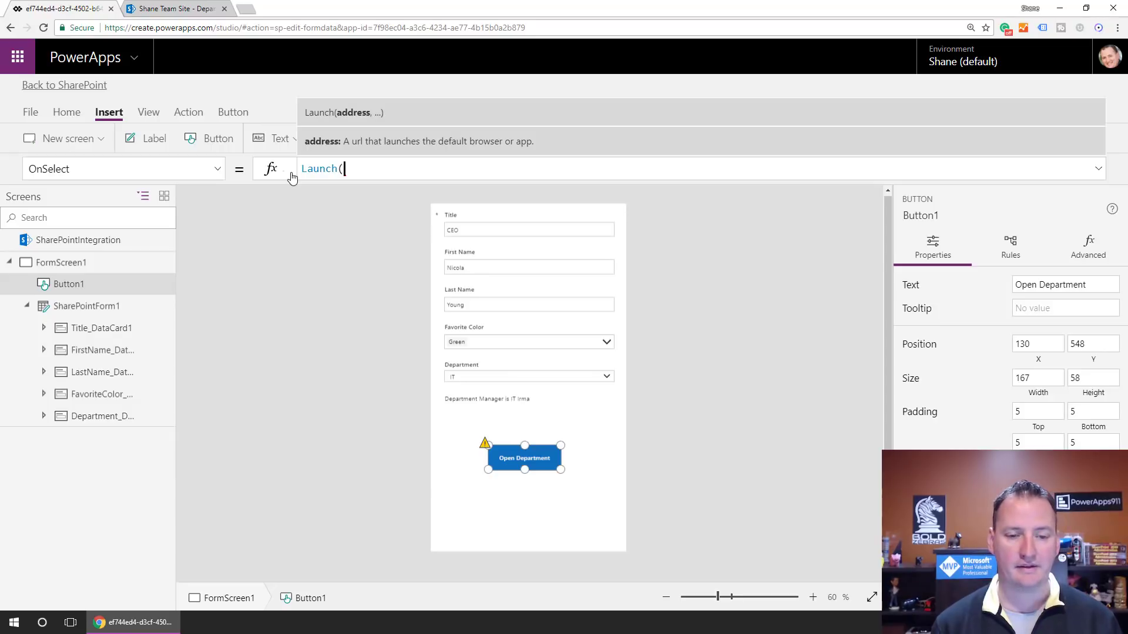
pyautogui.write('LookUp(')
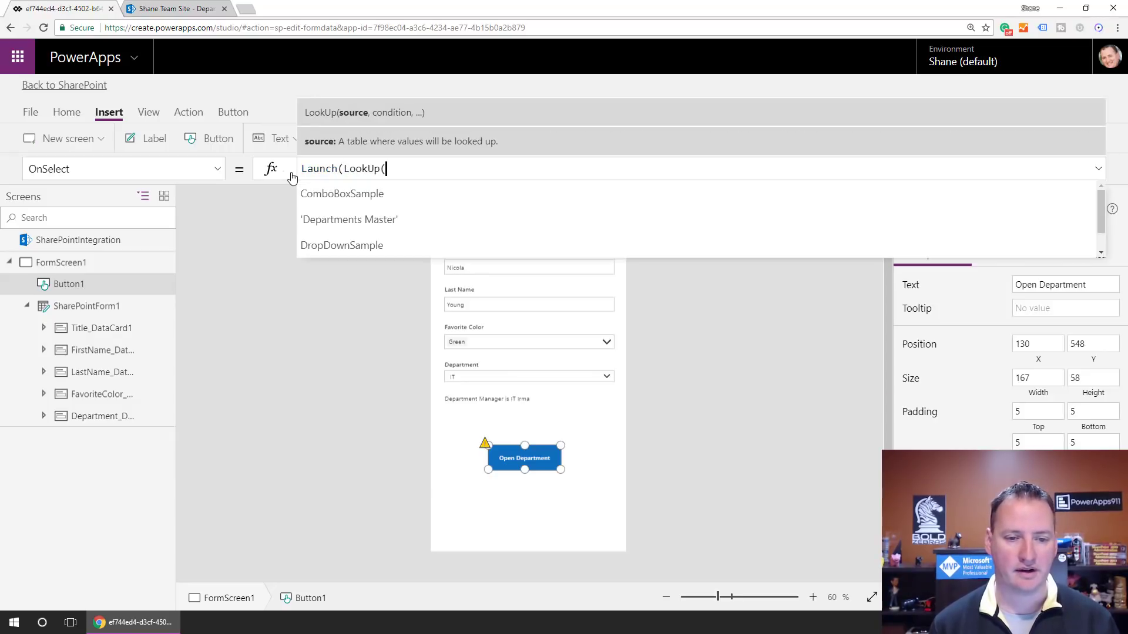
pyautogui.press('Down')
pyautogui.press('Tab')
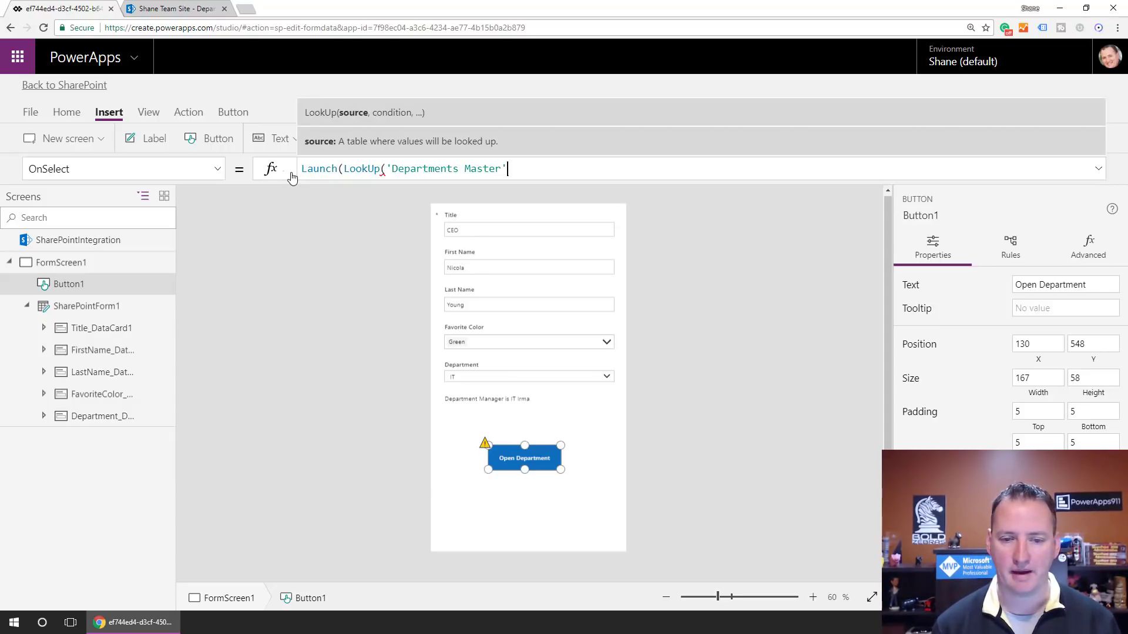
pyautogui.write(', Title ')
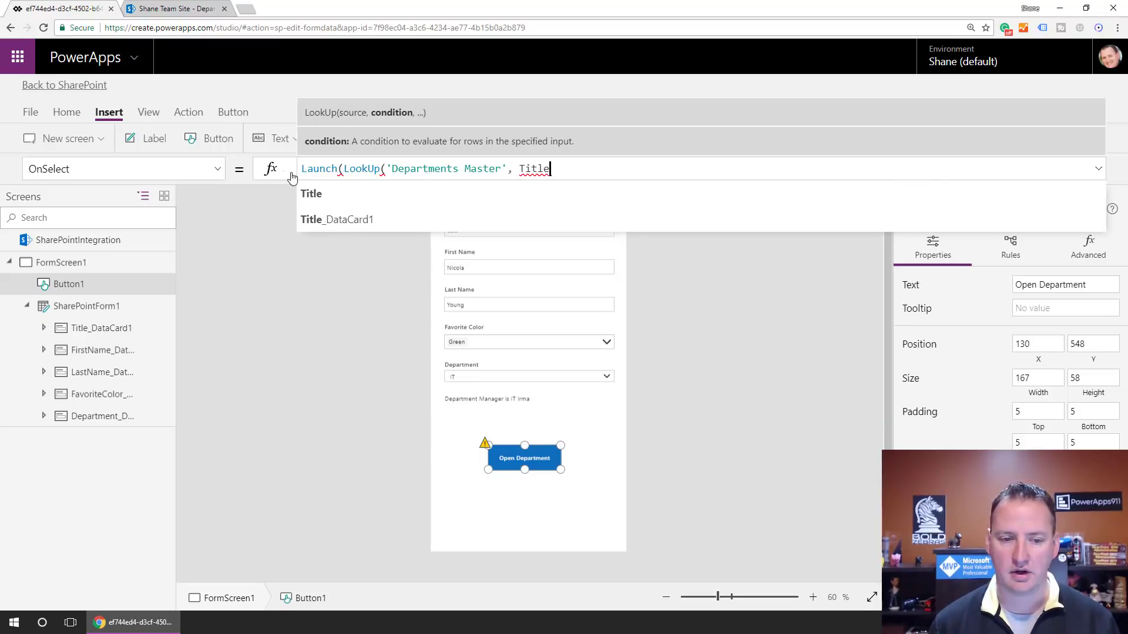
pyautogui.write('= D')
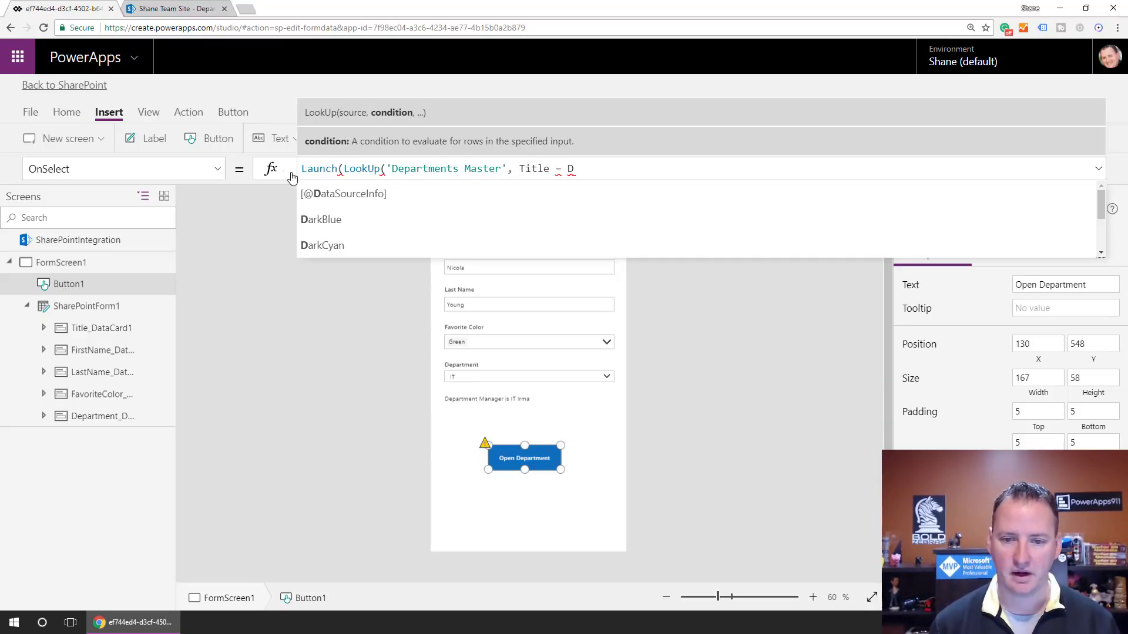
pyautogui.press('BackSpace')
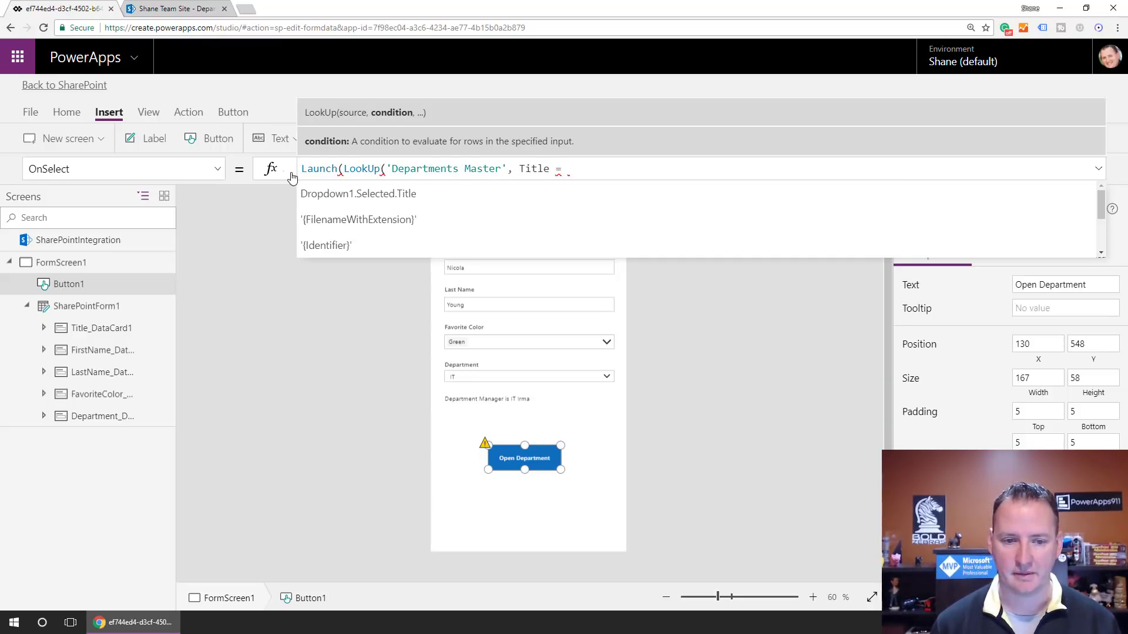
pyautogui.press('Tab')
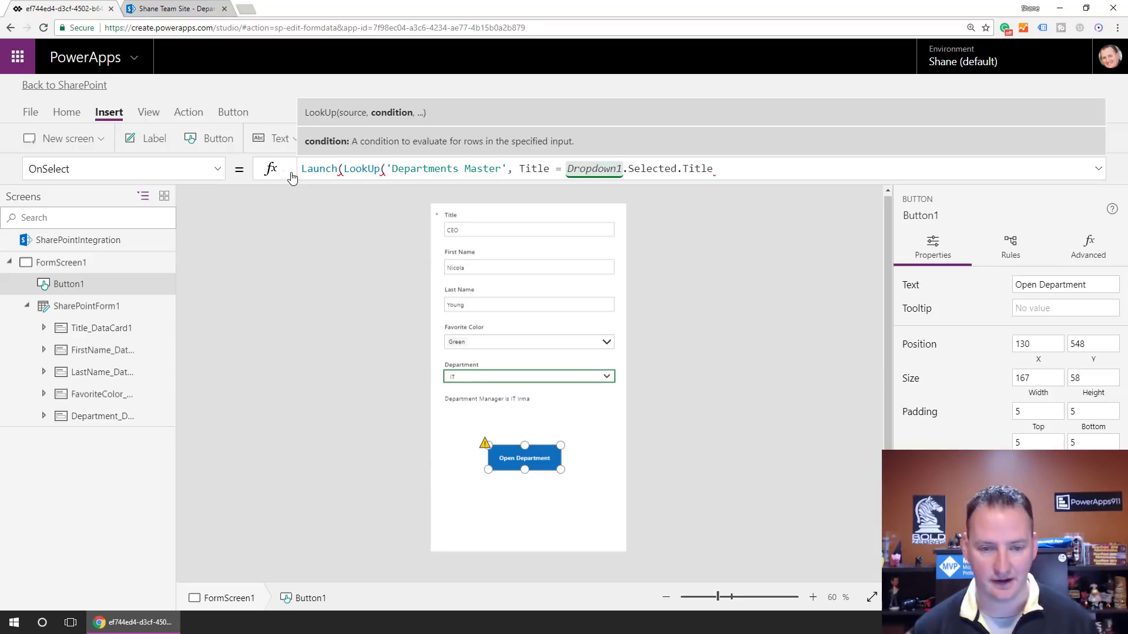
# Complete the button's OnSelect formula with '{Link}' as the LookUp result and both closing parentheses.
pyautogui.write(', ')
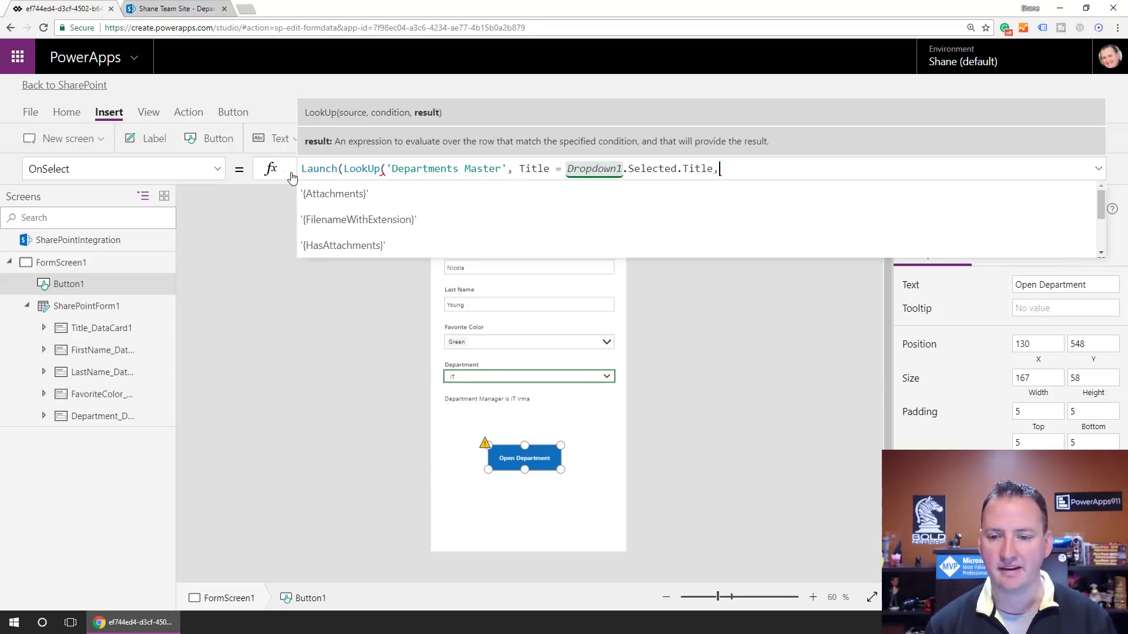
pyautogui.write('lin')
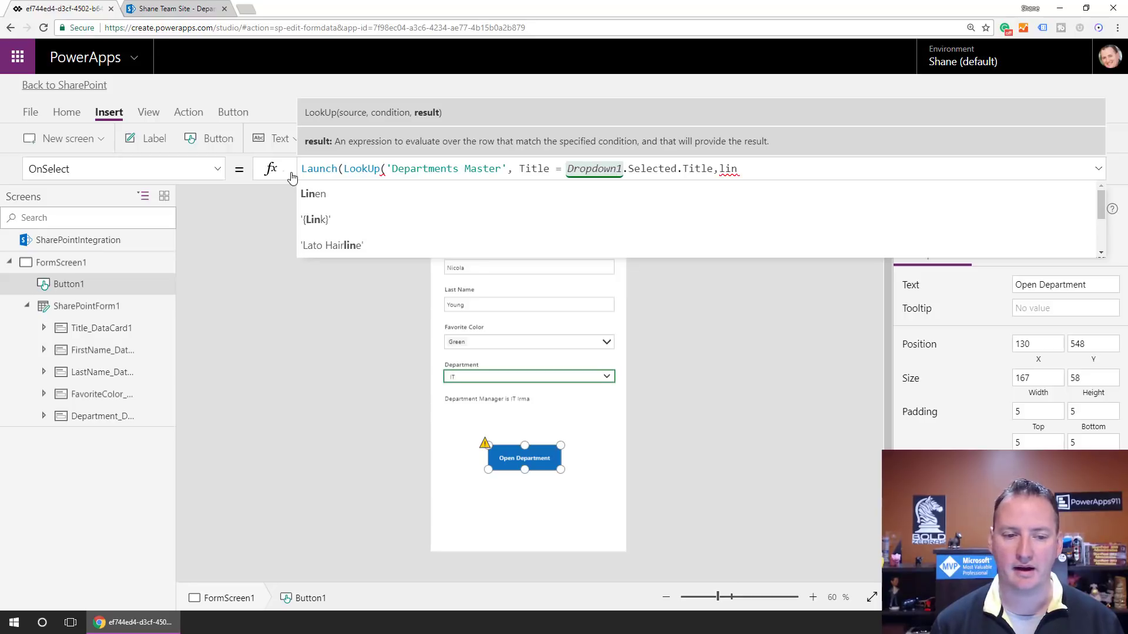
pyautogui.press('Down')
pyautogui.press('Tab')
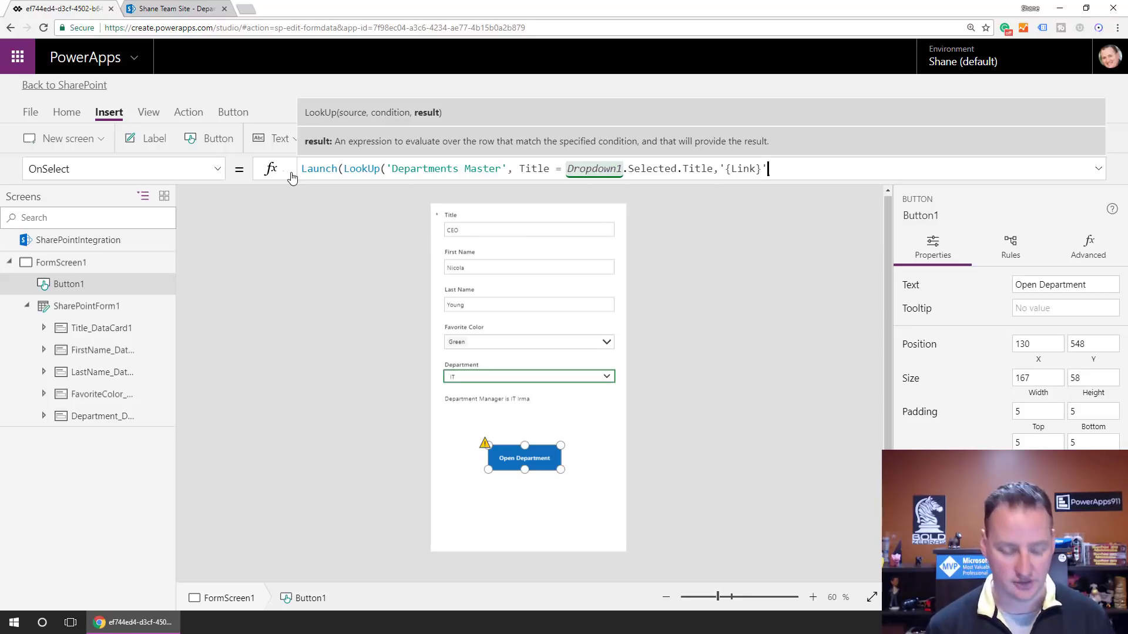
pyautogui.write(')')
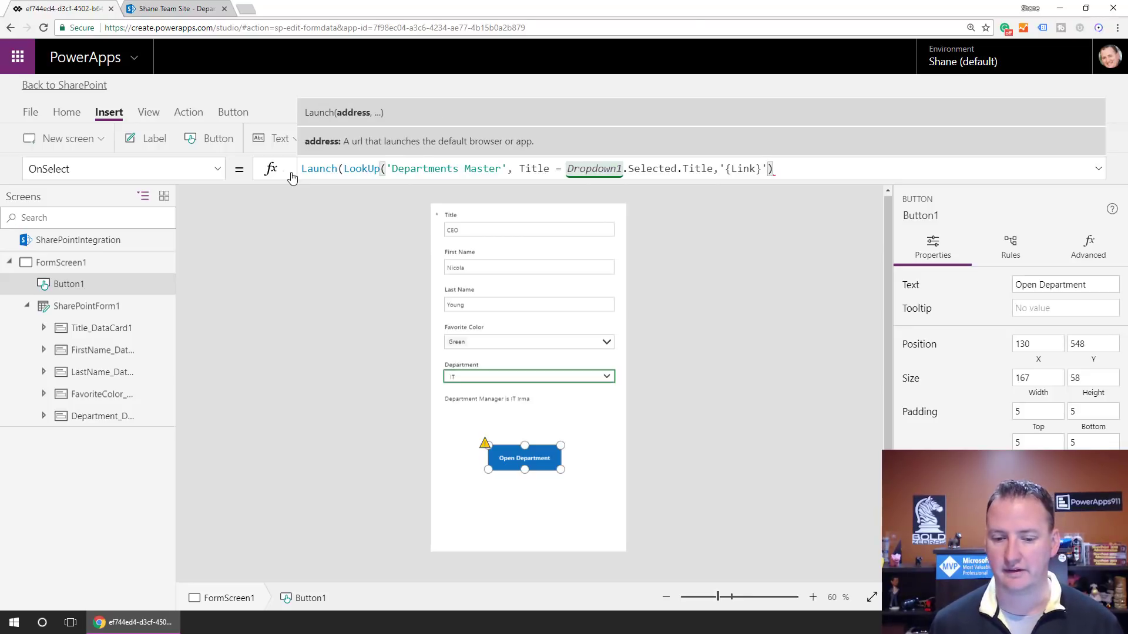
pyautogui.click(565, 483)
pyautogui.click(539, 461)
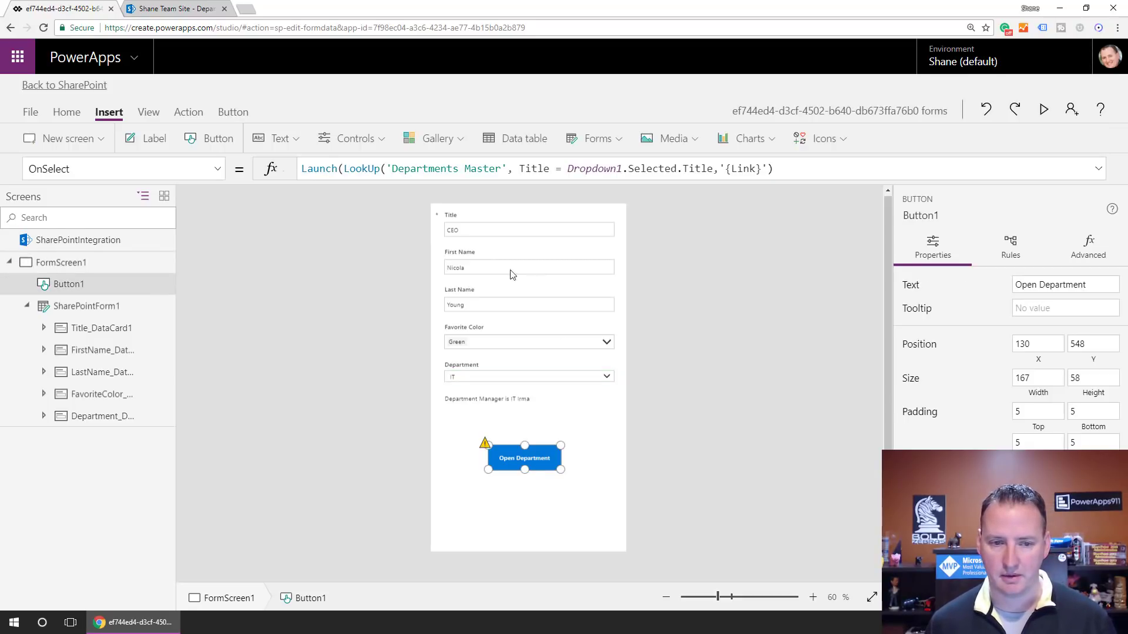
pyautogui.click(788, 169)
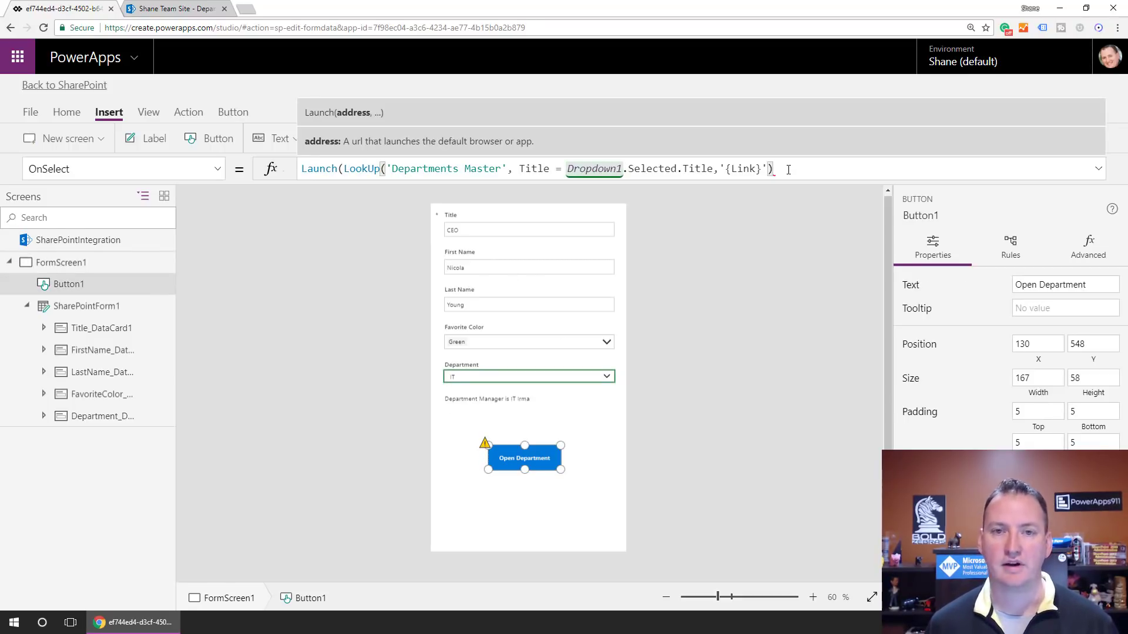
pyautogui.write(')')
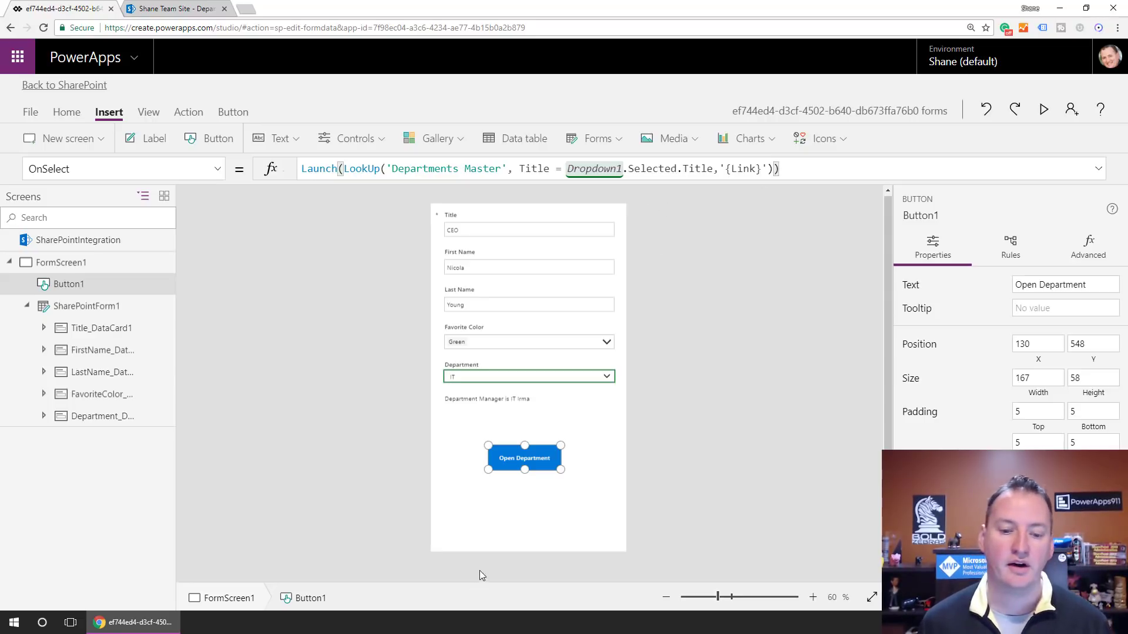
pyautogui.click(550, 502)
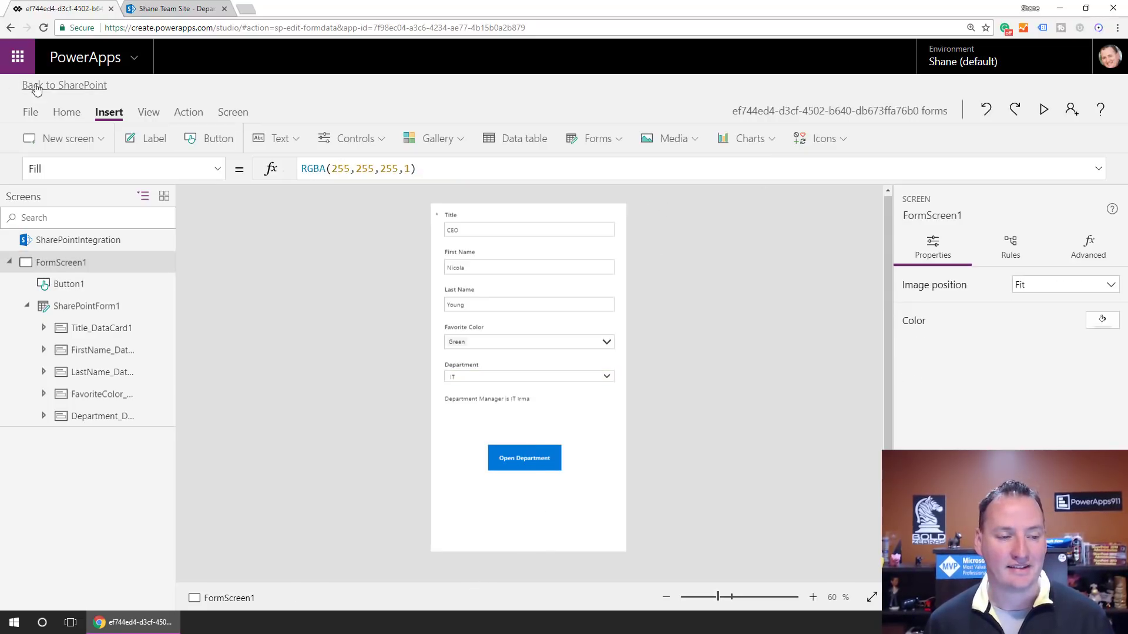
# Save and publish the form back to SharePoint, and open the Driver item in the reloaded Employees list.
pyautogui.click(69, 87)
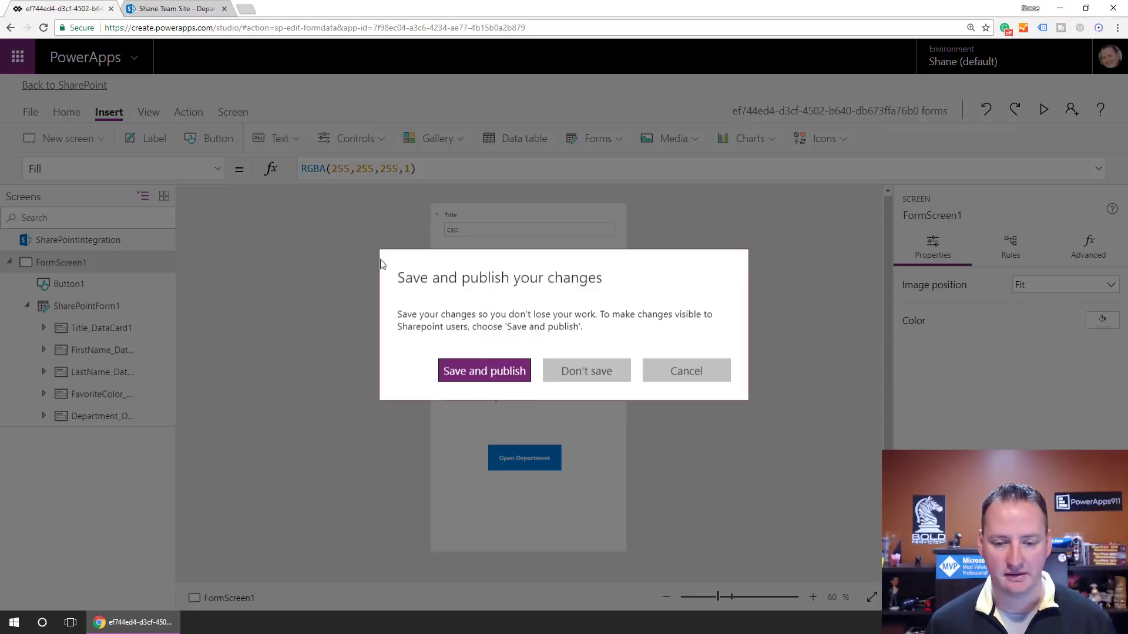
pyautogui.click(509, 371)
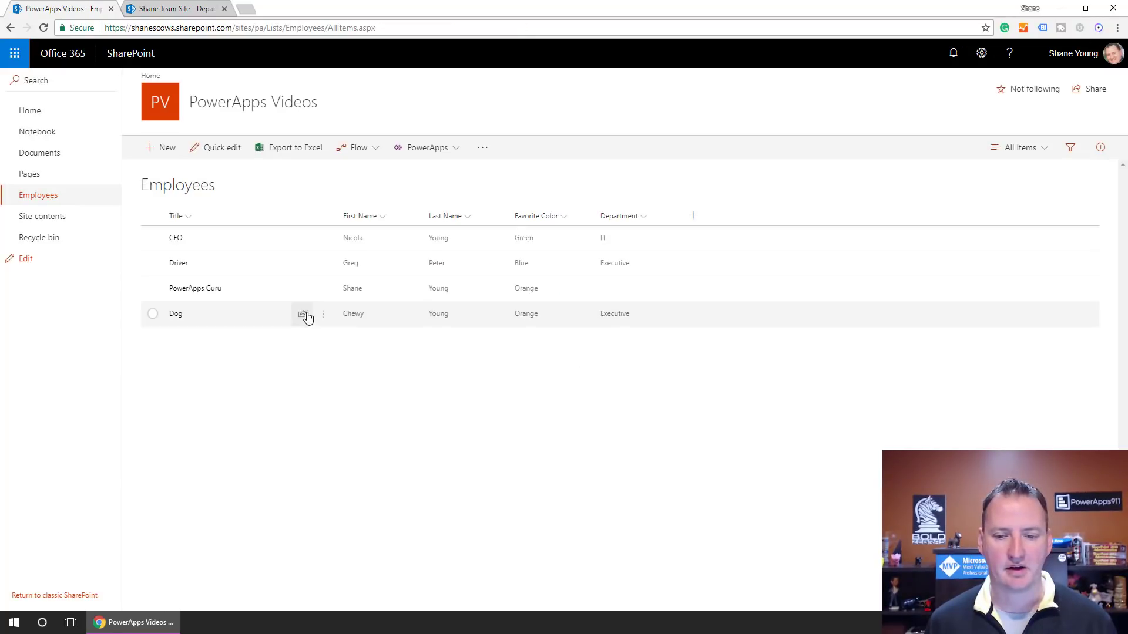
pyautogui.click(246, 265)
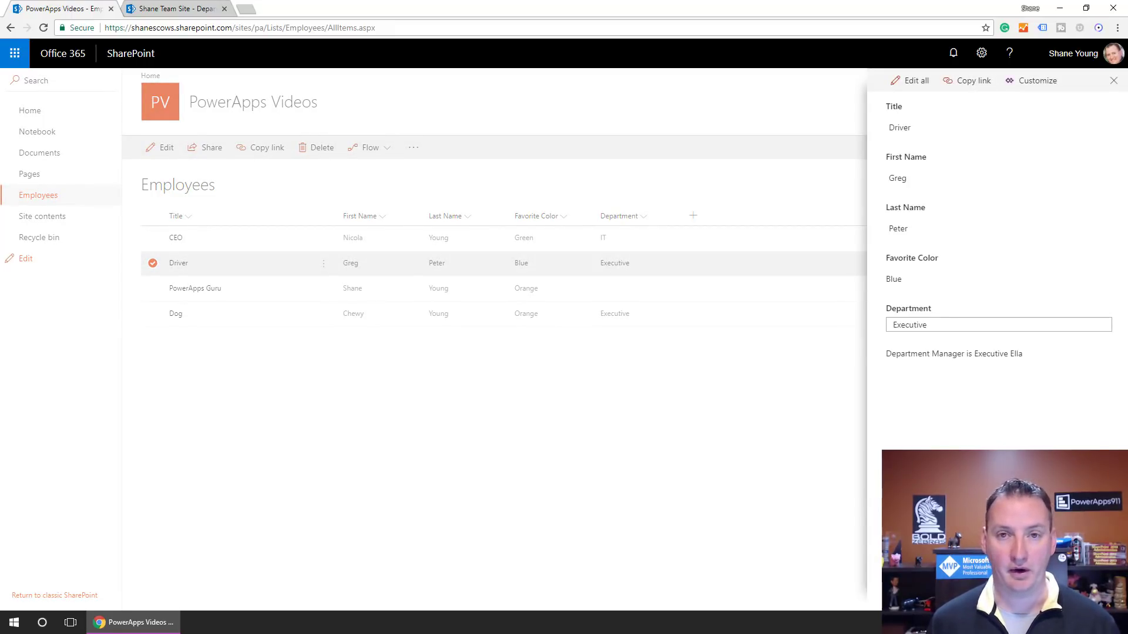
pyautogui.click(41, 26)
pyautogui.click(259, 269)
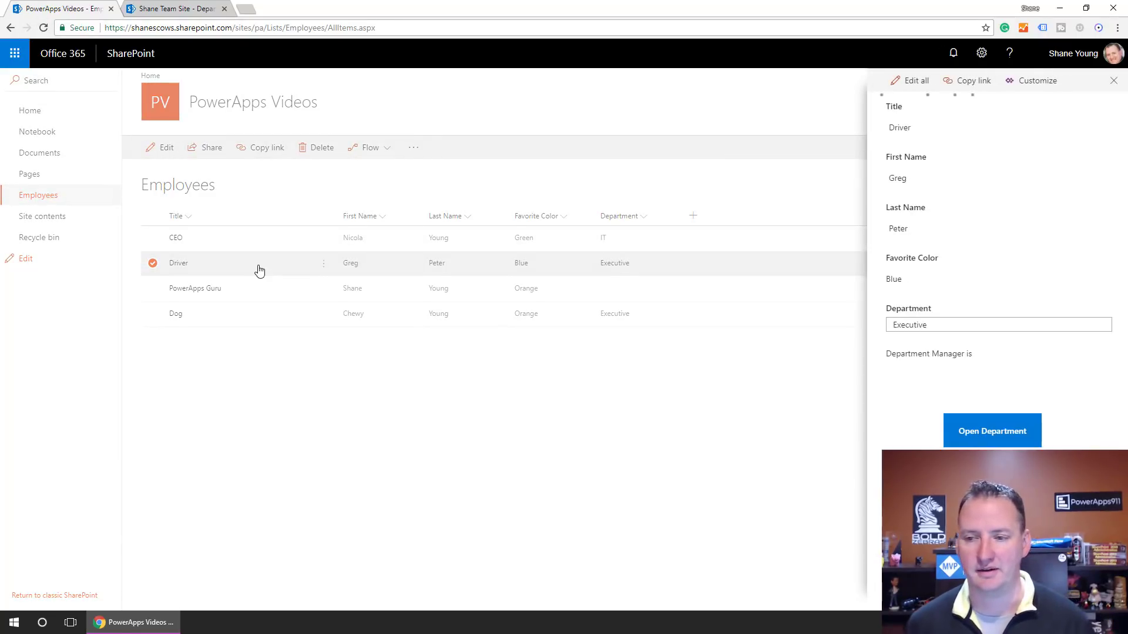
# Test the Open Department button, opening the department record through the blocked pop-up's link, and return to the Employees list.
pyautogui.click(1000, 441)
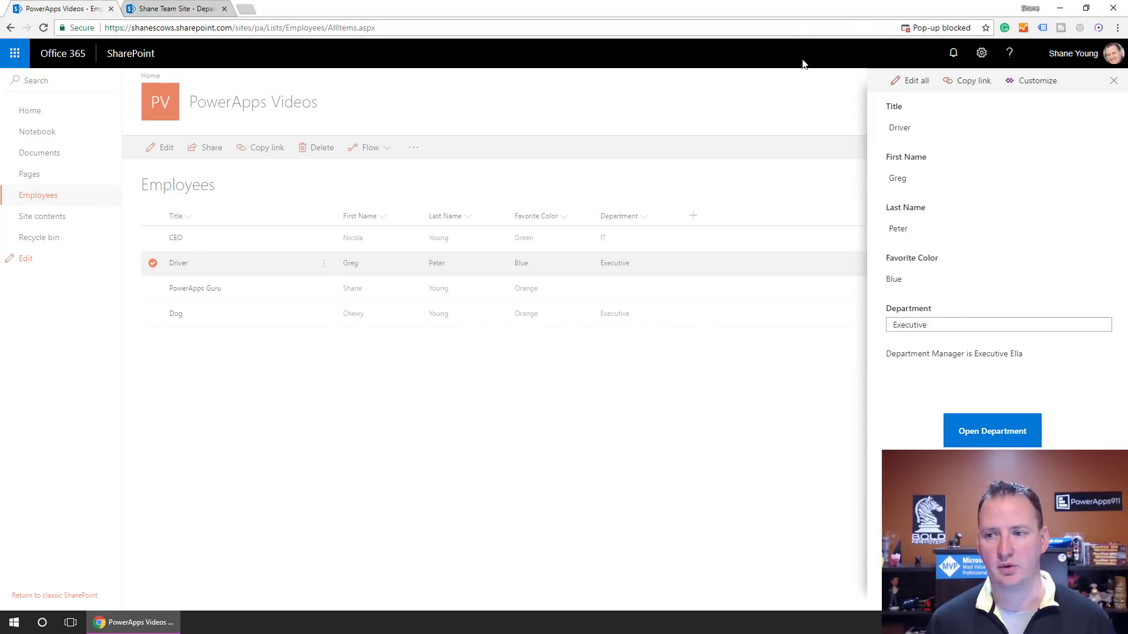
pyautogui.click(970, 27)
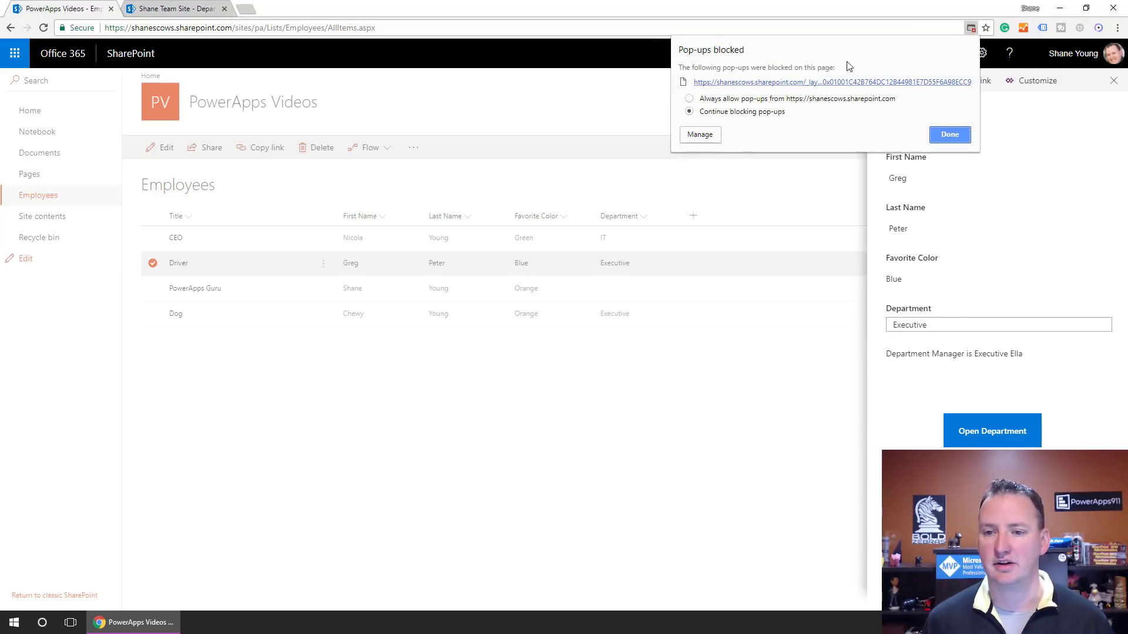
pyautogui.click(819, 83)
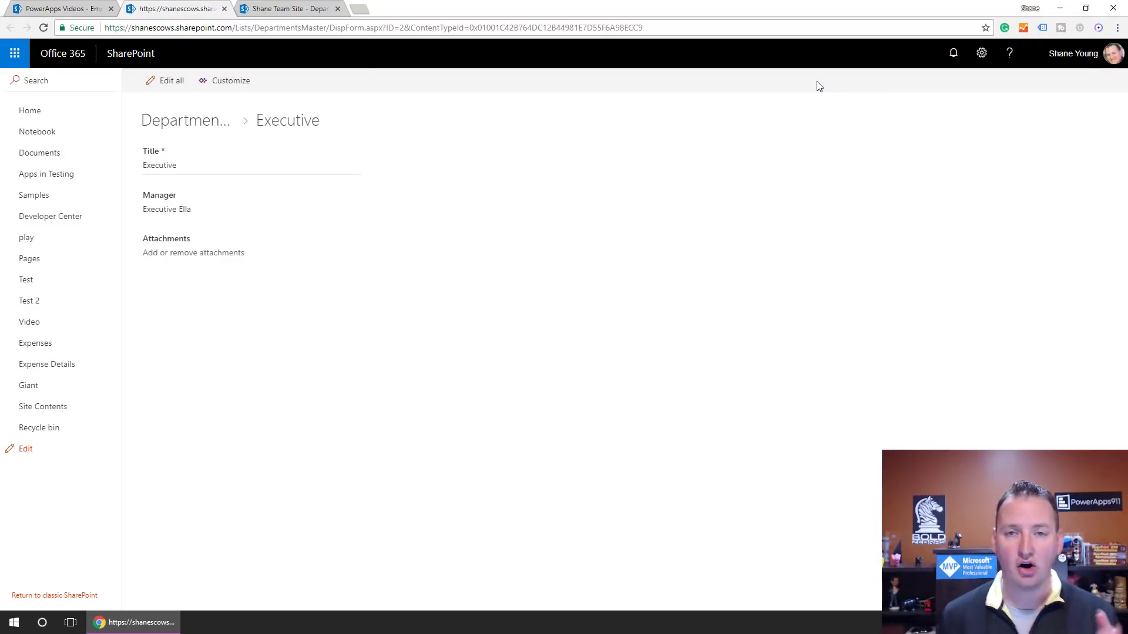
pyautogui.click(60, 9)
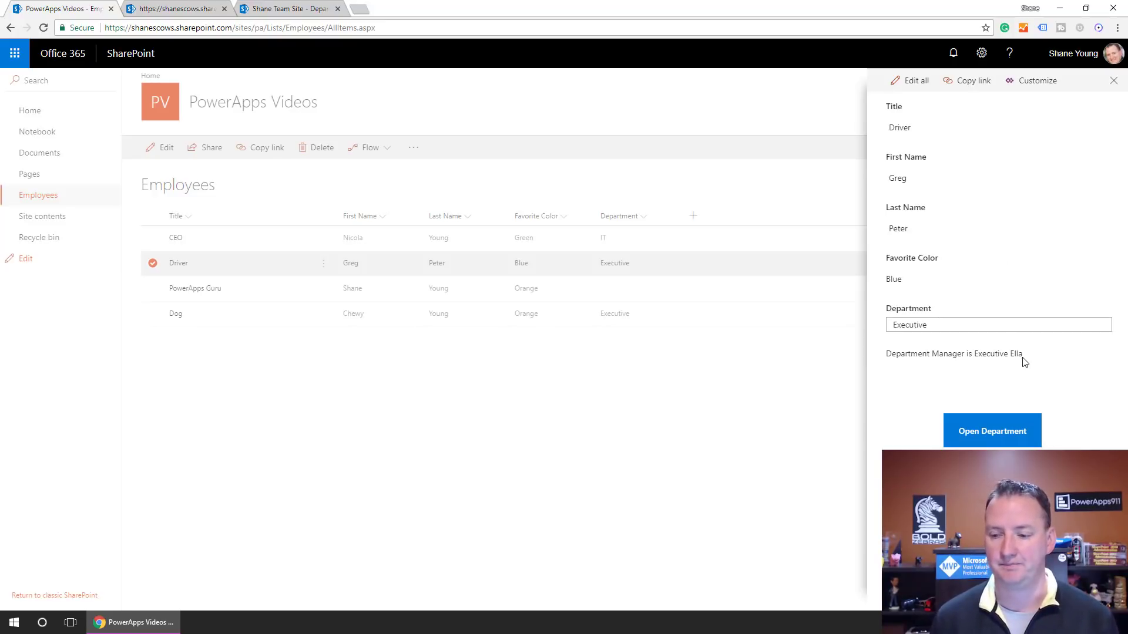
# Reopen the Employees form for customization, skipping the welcome dialog, and examine the department manager label's Text formula.
pyautogui.click(1048, 86)
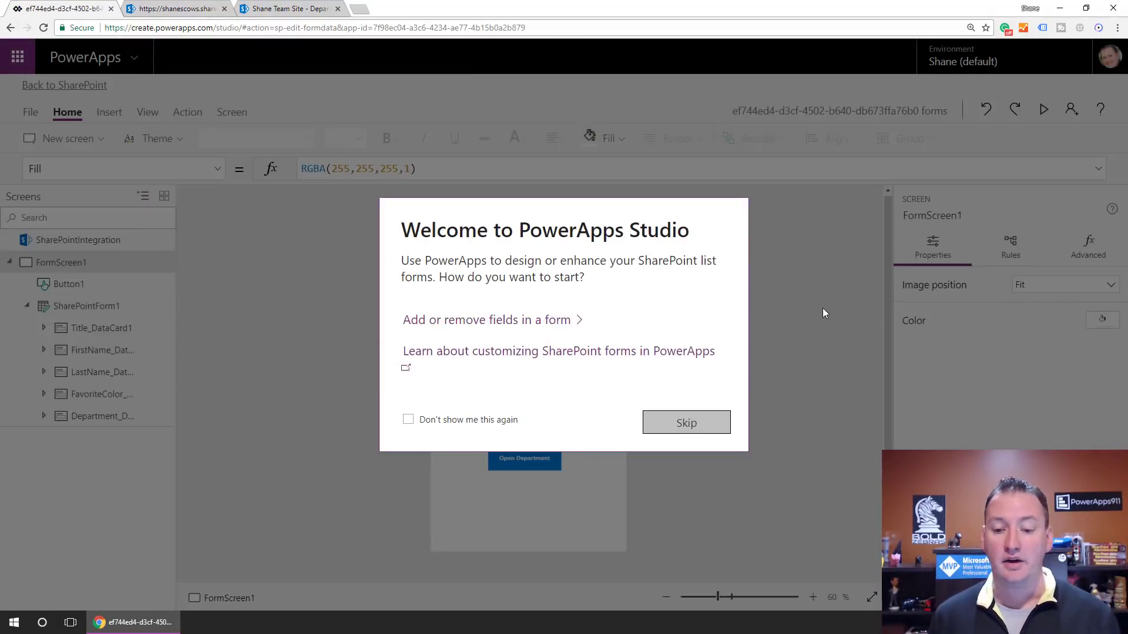
pyautogui.click(710, 423)
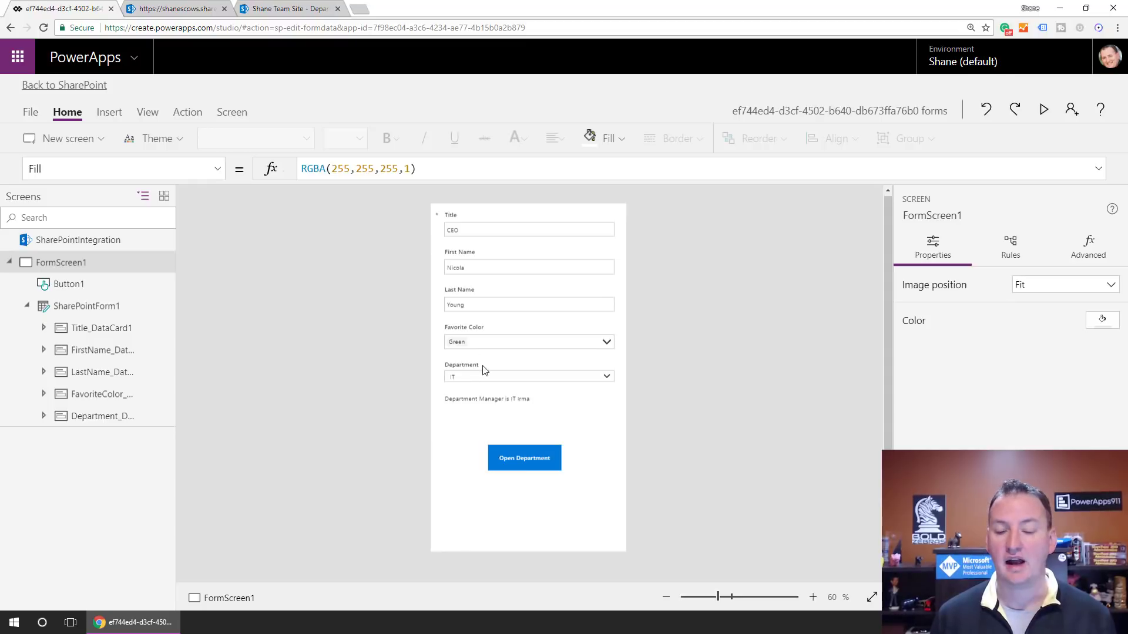
pyautogui.click(509, 404)
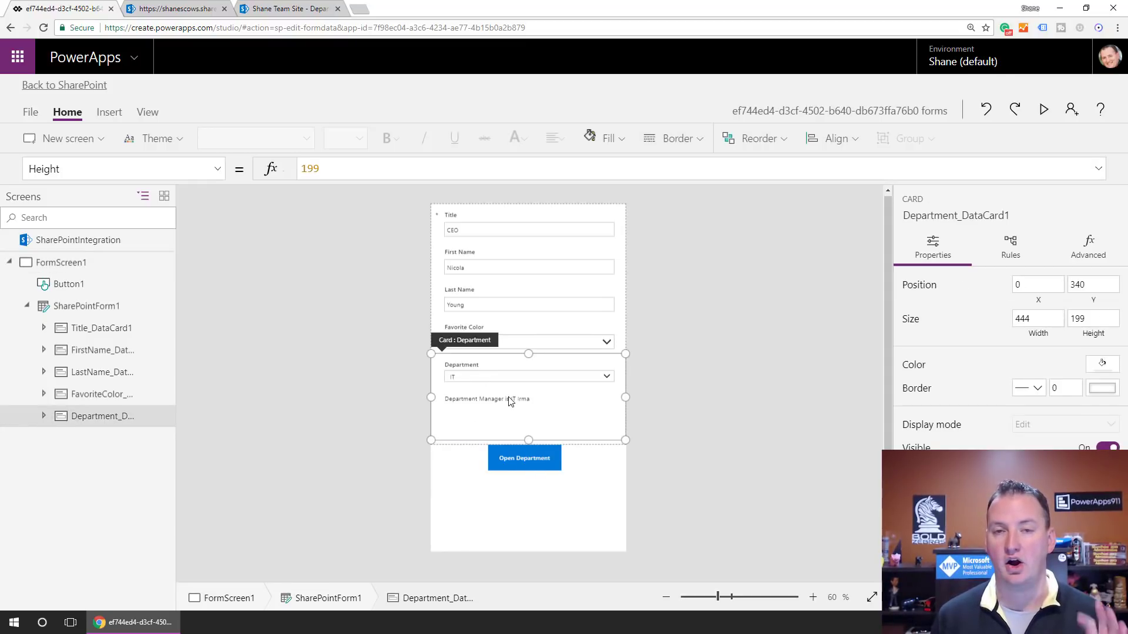
pyautogui.click(503, 403)
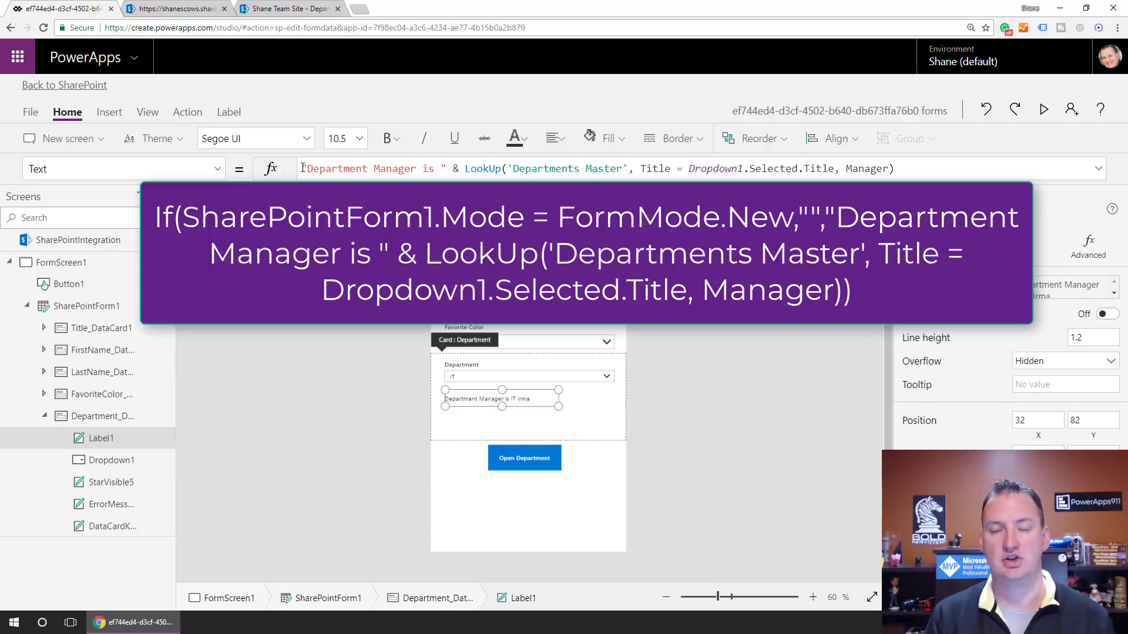
# Examine the Open Department button's Visible property and return to the Employees list in SharePoint.
pyautogui.click(527, 461)
pyautogui.click(217, 170)
pyautogui.scroll(-6, 94, 405)
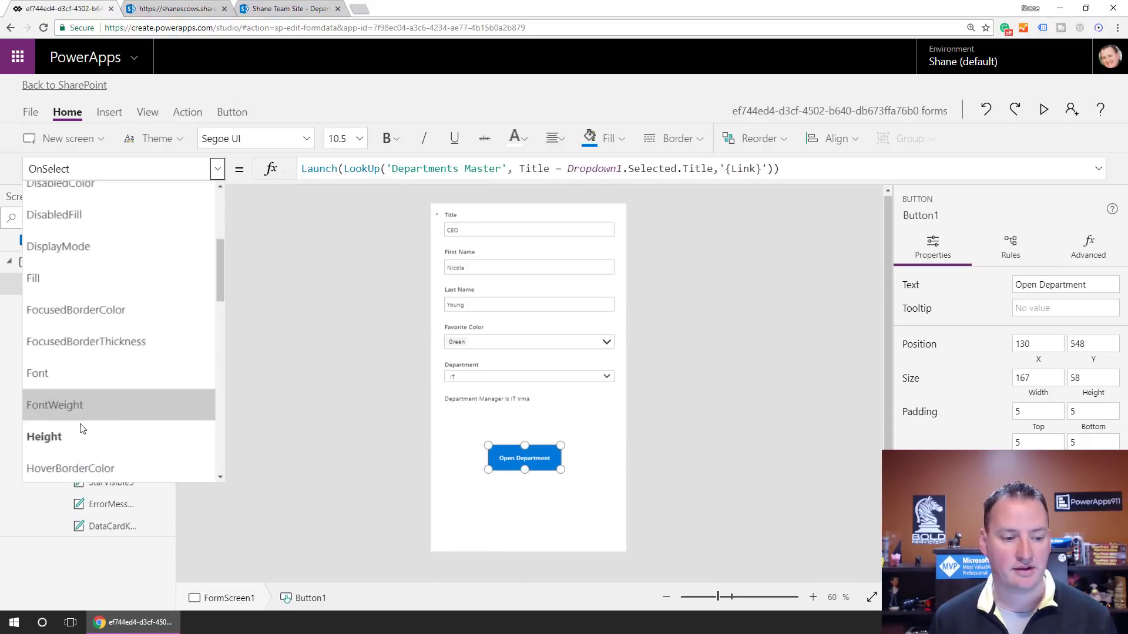
pyautogui.scroll(-6, 76, 388)
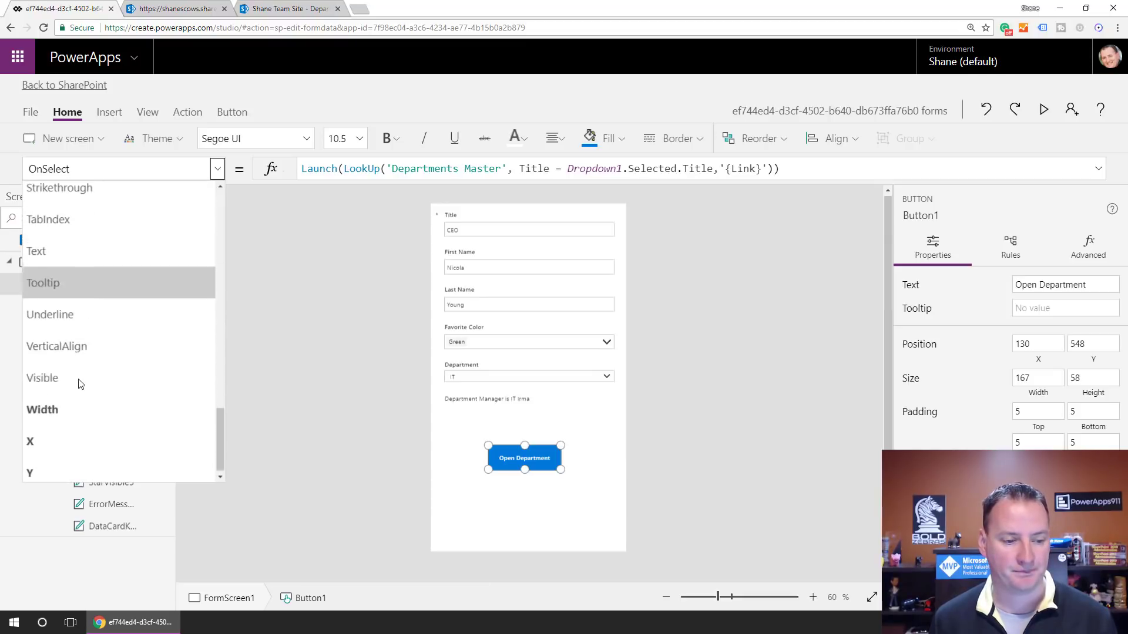
pyautogui.click(67, 381)
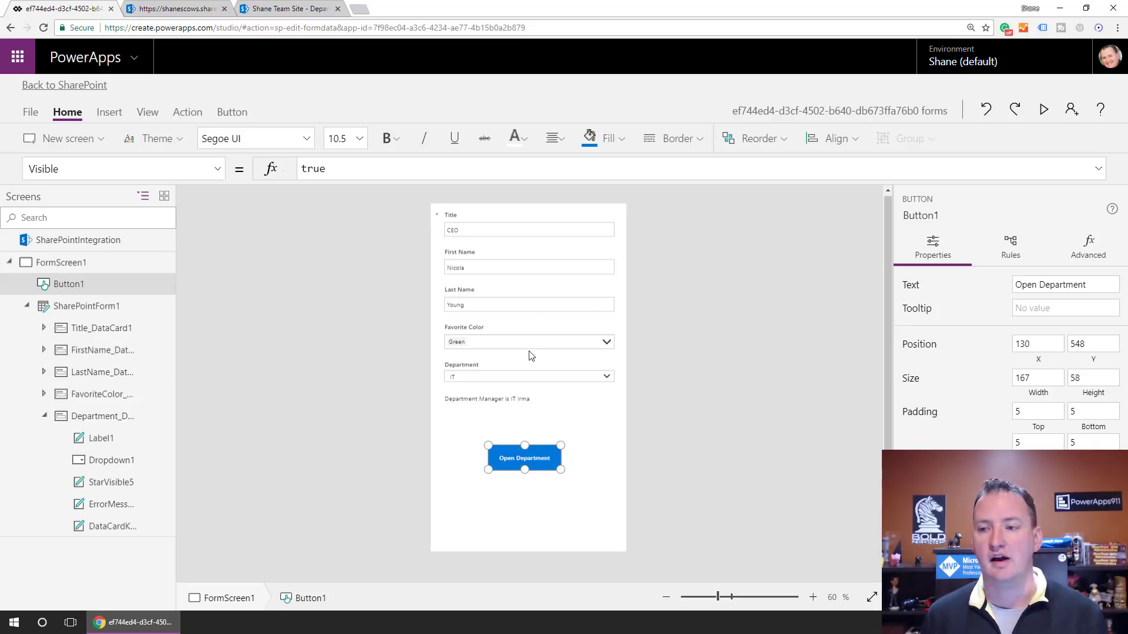
pyautogui.click(68, 86)
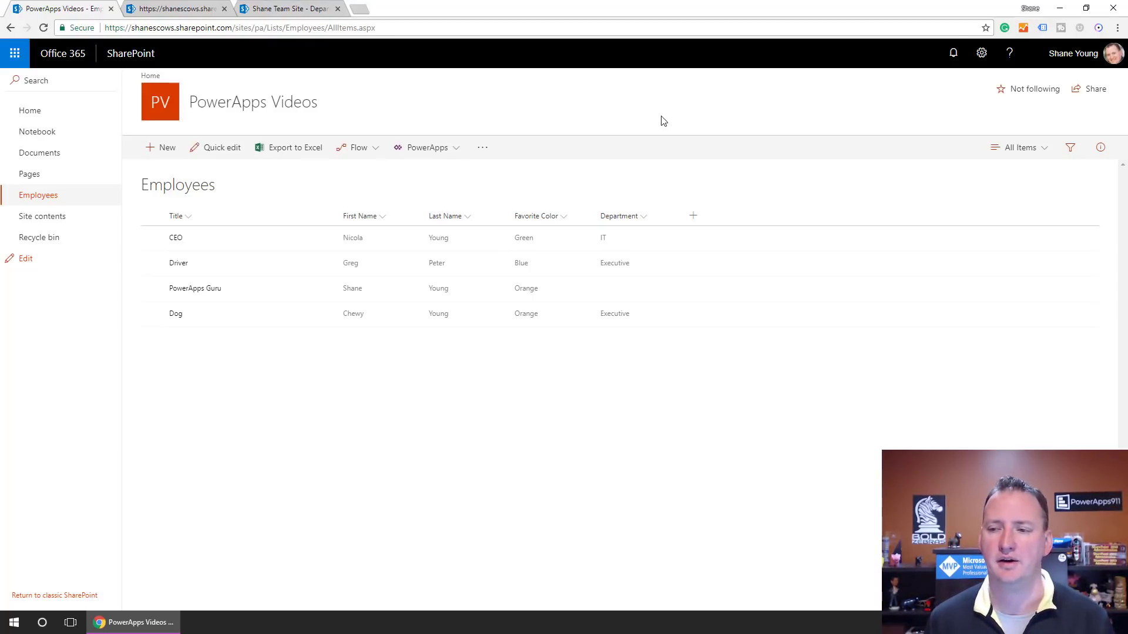
# Open the form settings of the Employees list from its list settings.
pyautogui.click(986, 57)
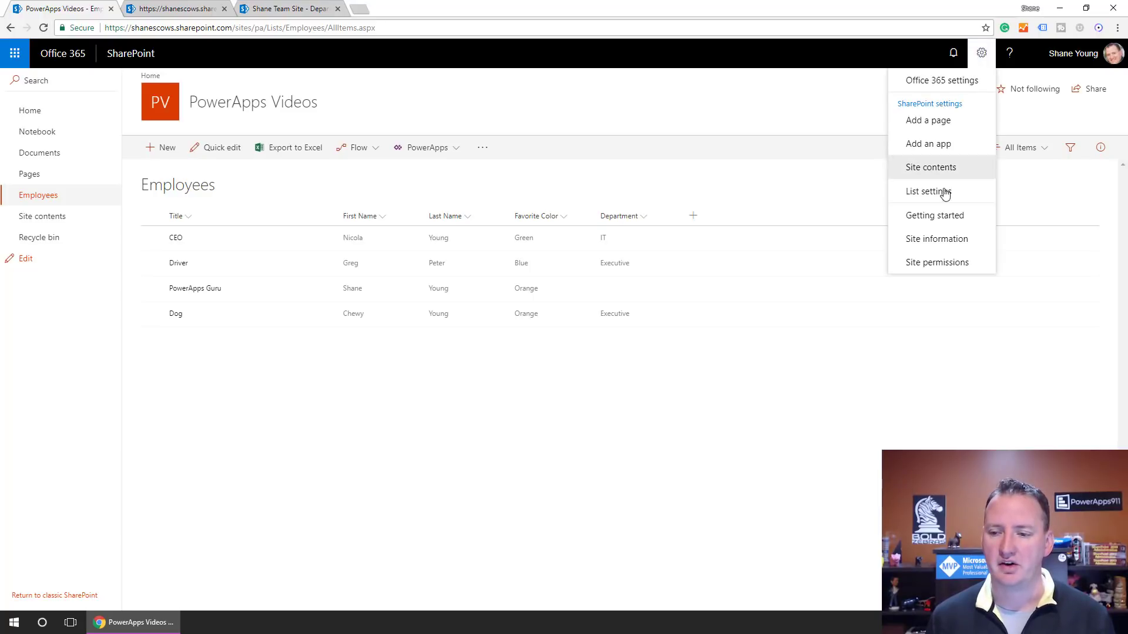
pyautogui.click(939, 192)
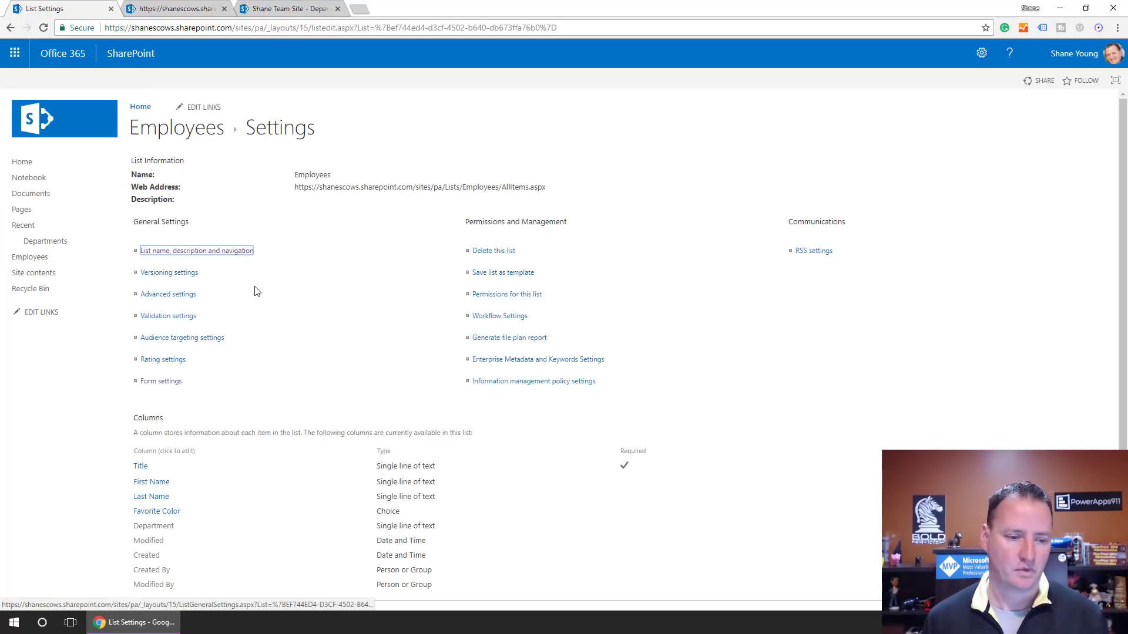
pyautogui.click(169, 386)
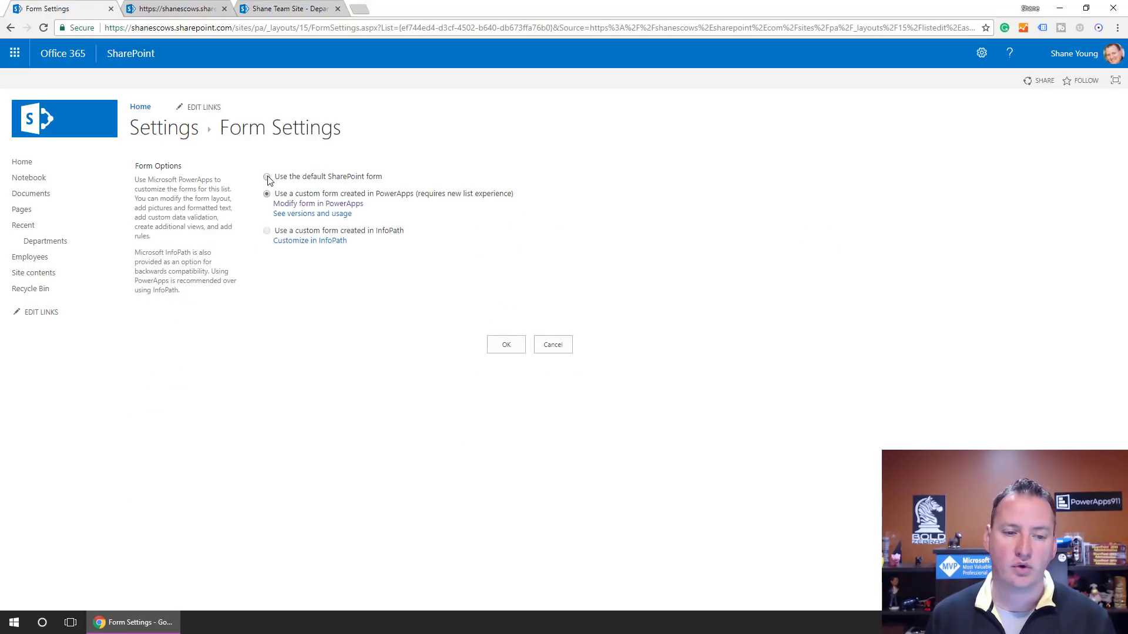
# Compare the default SharePoint form and custom PowerApps form options, cancel the form settings and return to the Employees list.
pyautogui.click(267, 178)
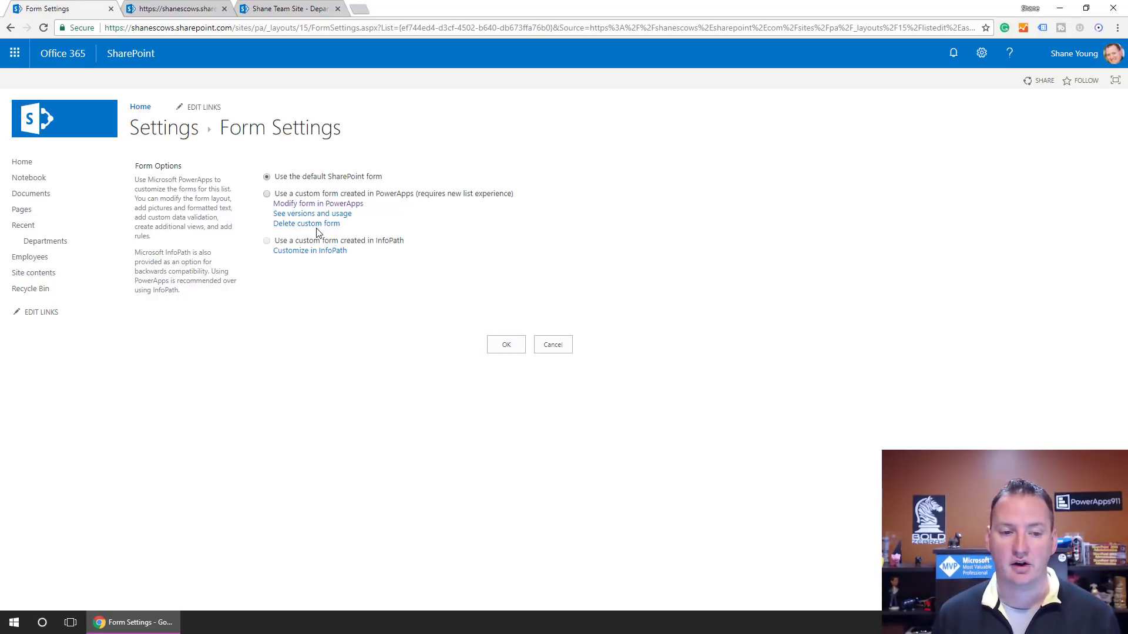
pyautogui.click(267, 194)
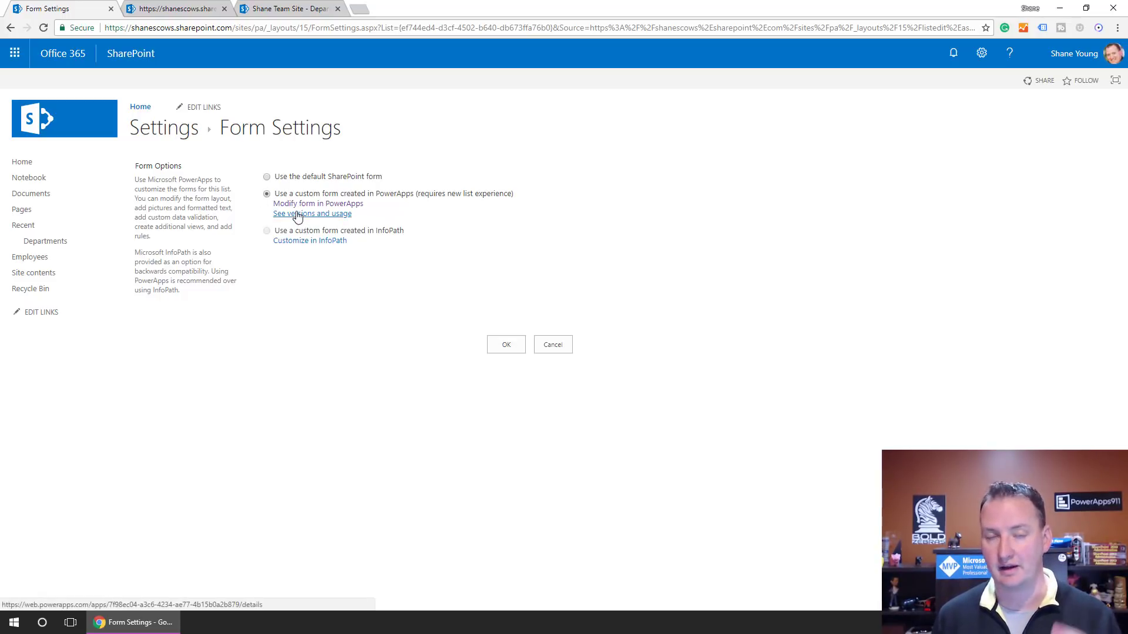
pyautogui.click(268, 177)
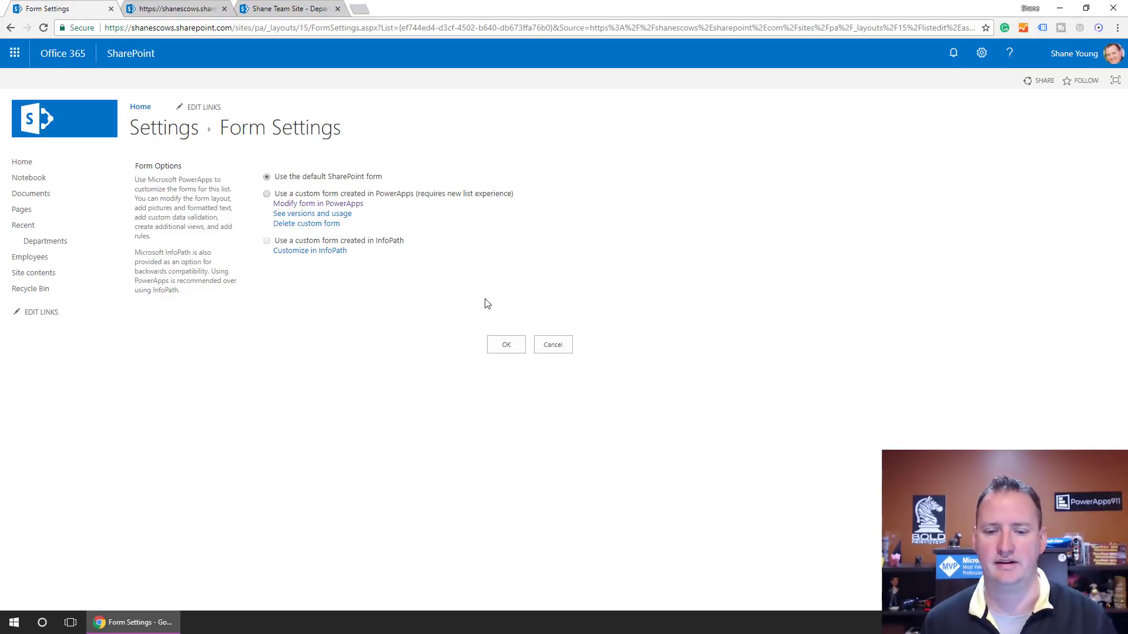
pyautogui.click(552, 345)
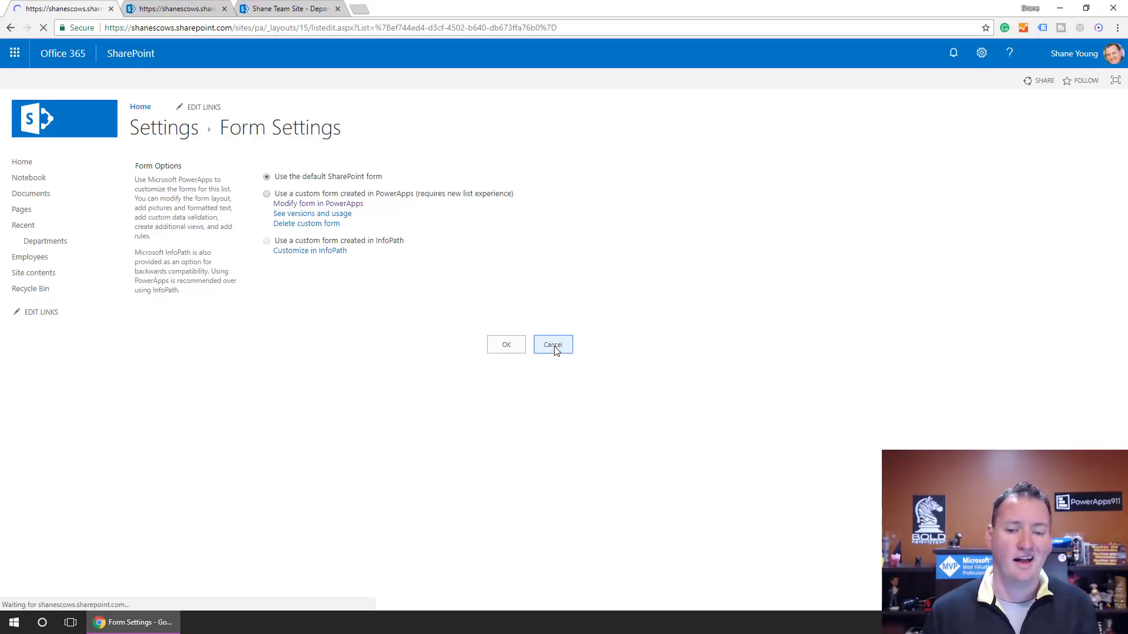
pyautogui.click(168, 134)
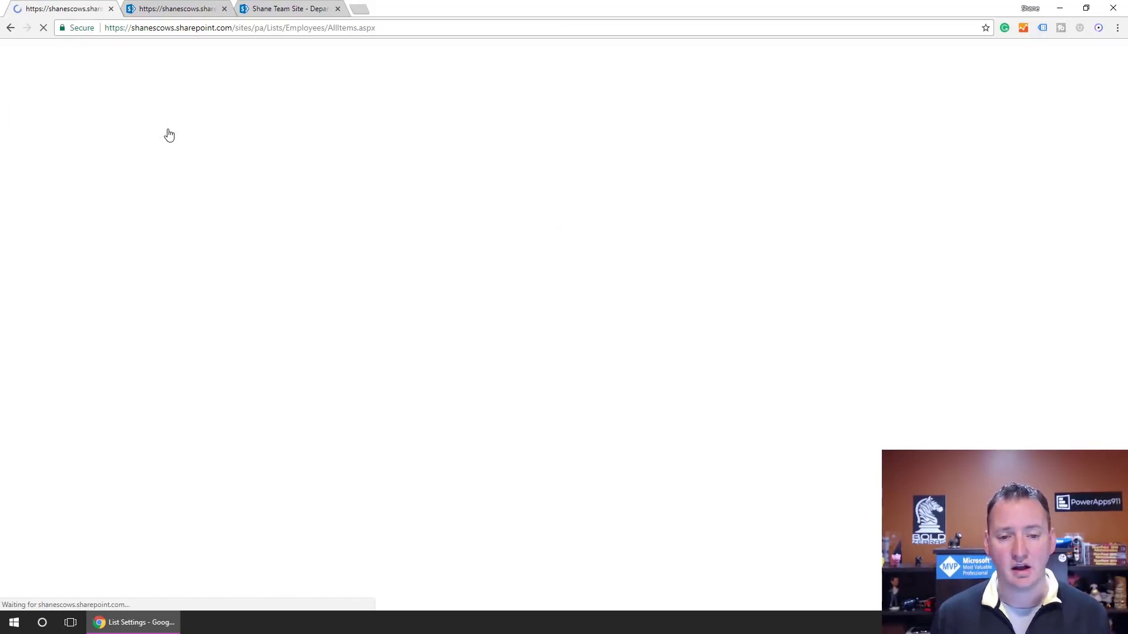